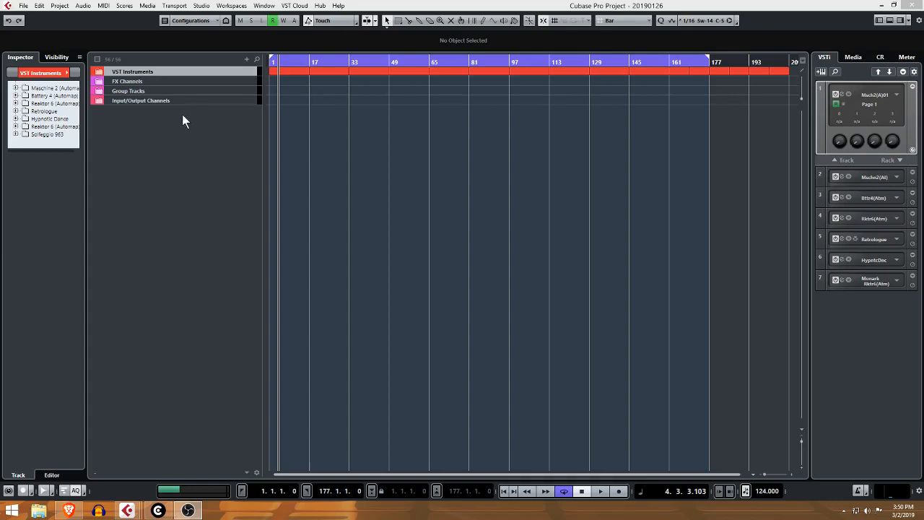
Place the project cursor at bar 177 and check its time in Seconds, returning the time display to Bars+Beats.
left_click(710, 62)
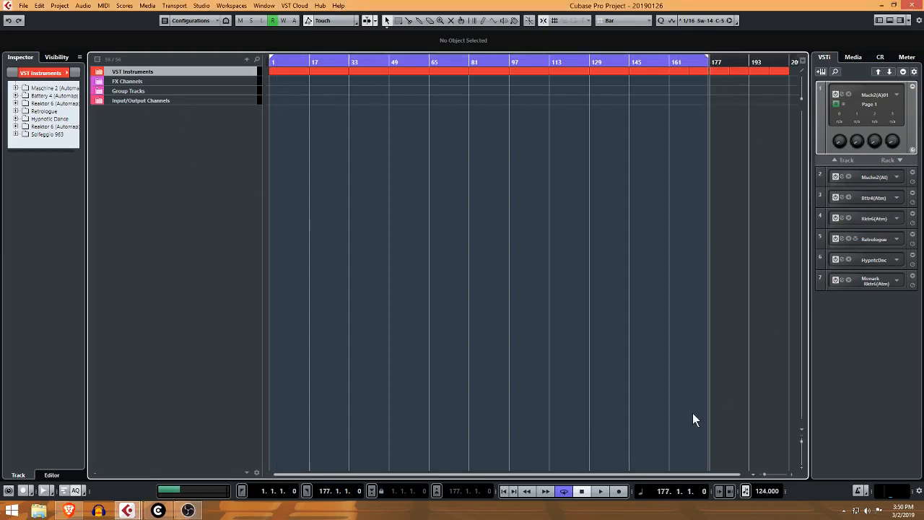
left_click(642, 495)
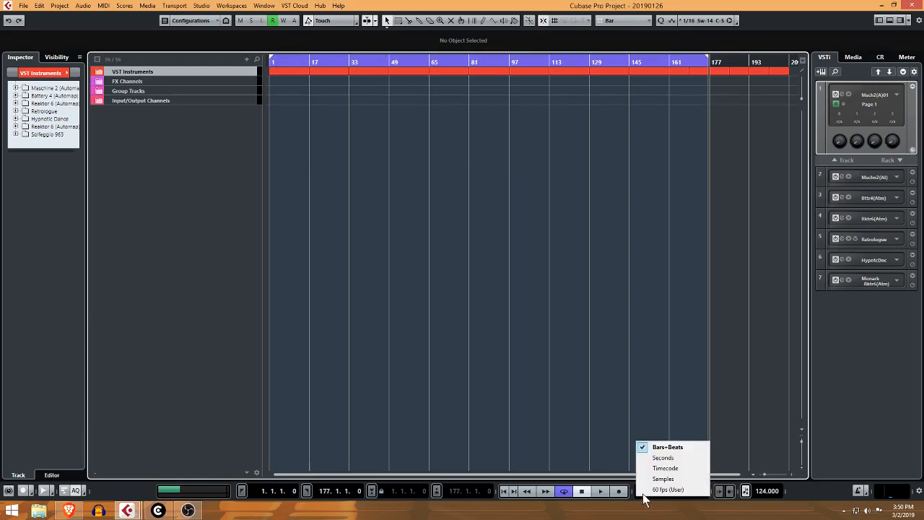
left_click(661, 457)
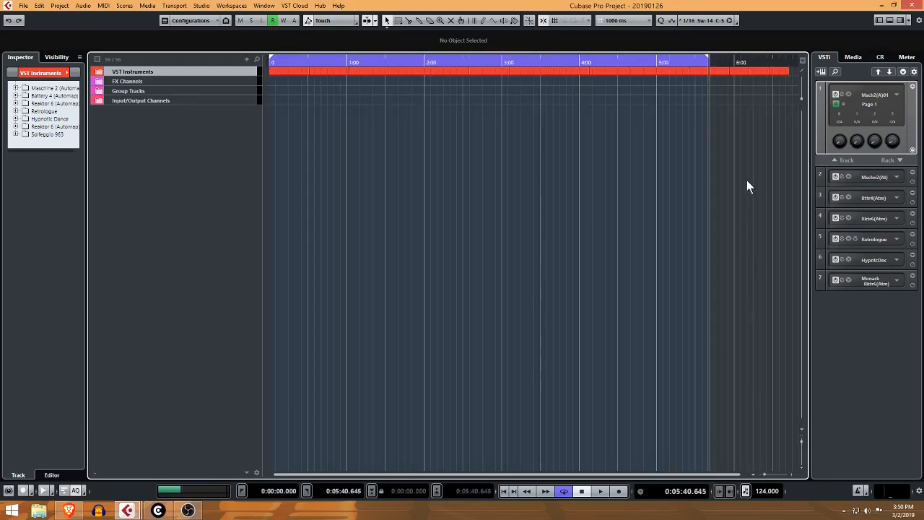
left_click(640, 491)
left_click(666, 447)
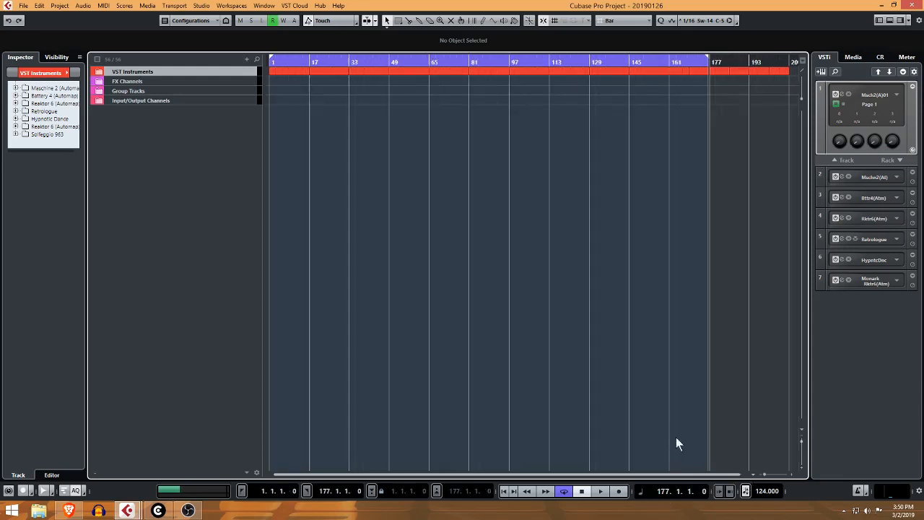
Look over the tracks in the VST Instruments folder, fold it again and make the track list slightly narrower.
left_click(99, 72)
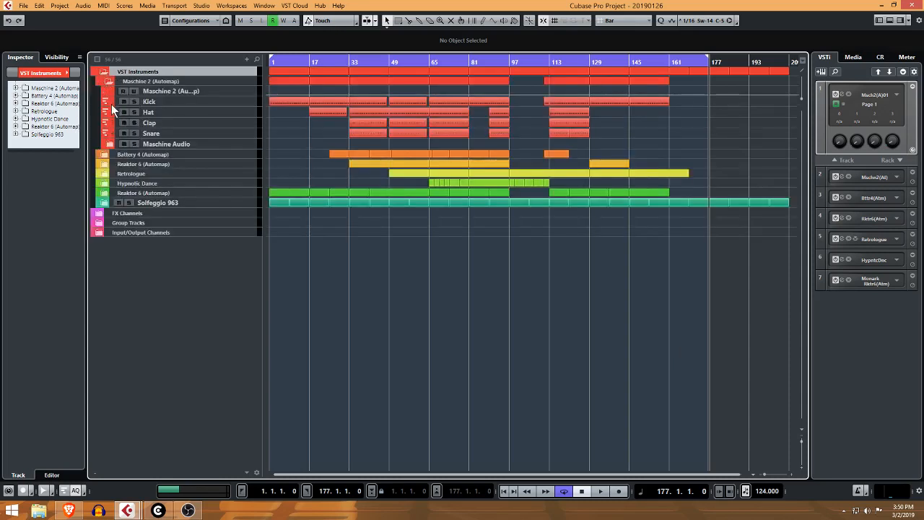
left_click(101, 72)
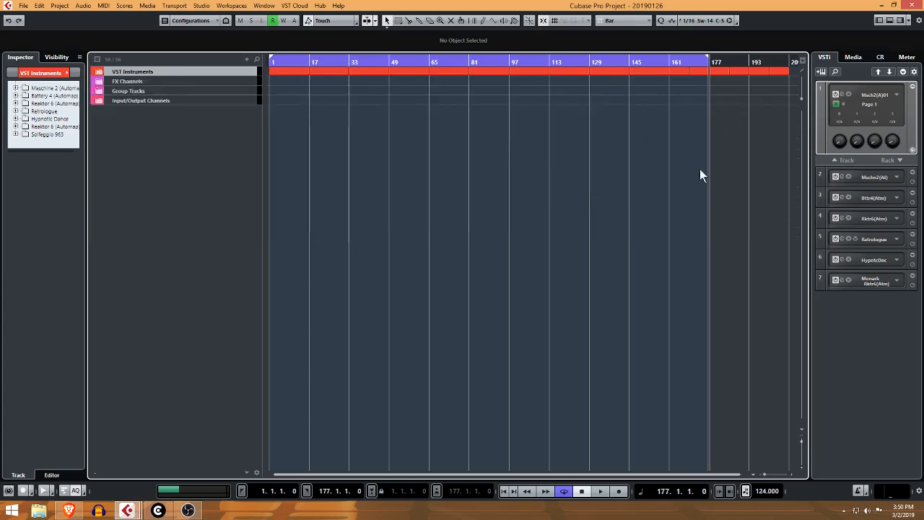
mouse_move(264, 95)
left_mouse_down()
mouse_move(229, 97)
mouse_move(250, 98)
left_mouse_up()
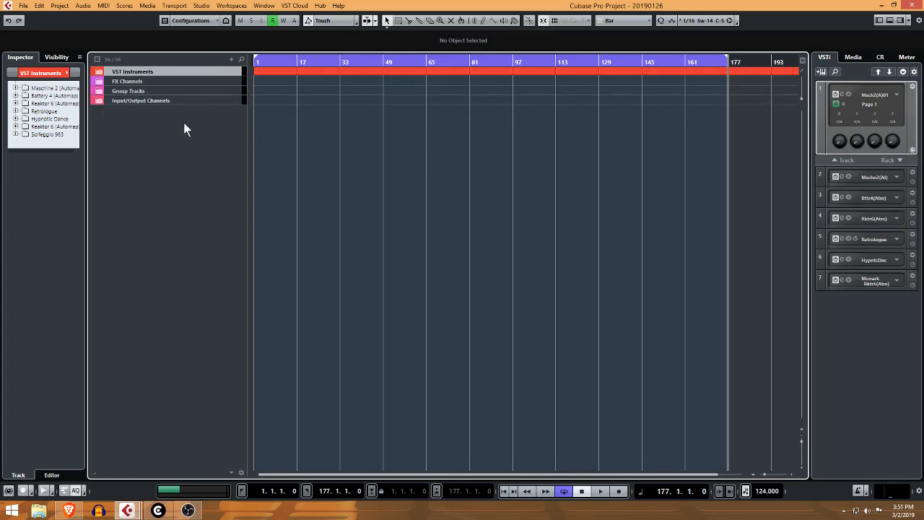
Examine the Stereo Out channel in the Input/Output Channels folder and in the MixConsole, leaving the folder collapsed.
left_click(101, 102)
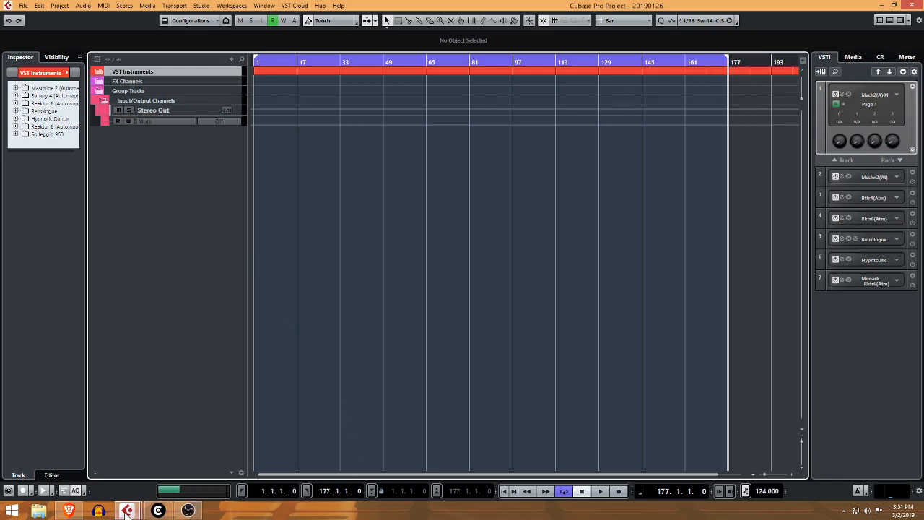
mouse_move(126, 512)
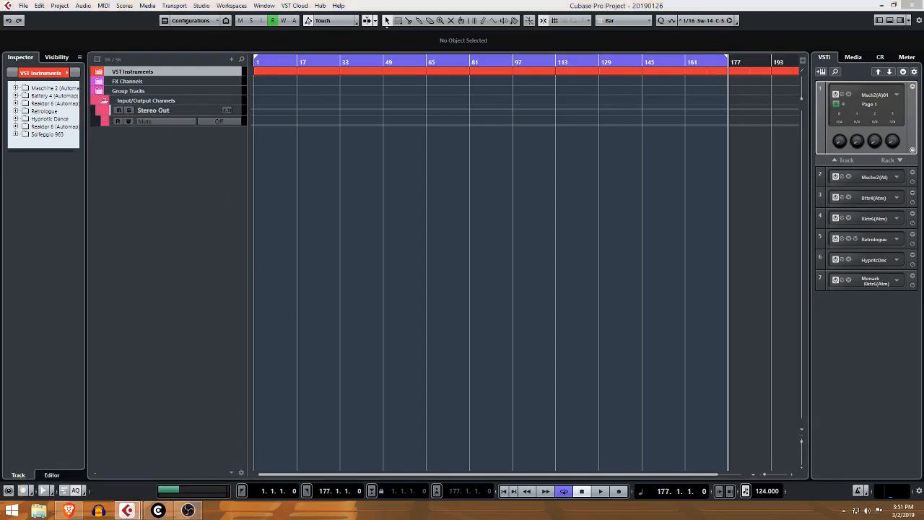
key("F3")
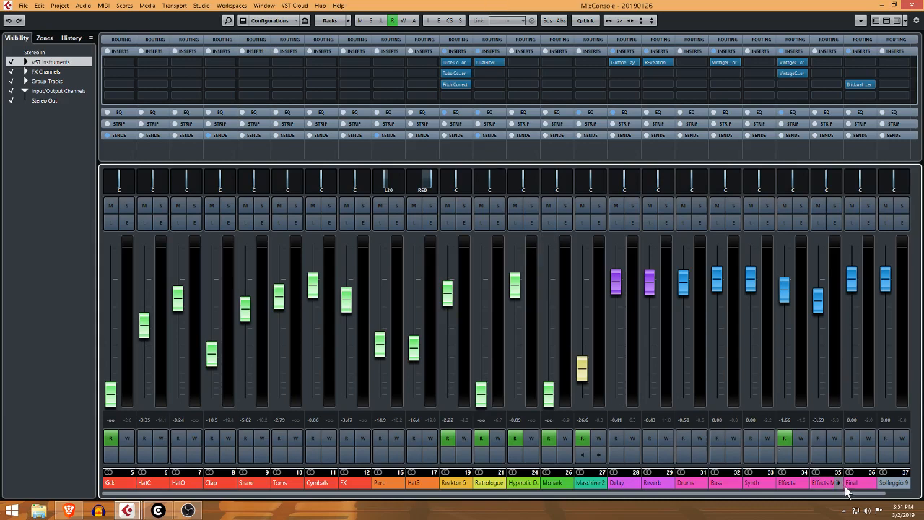
left_click(896, 494)
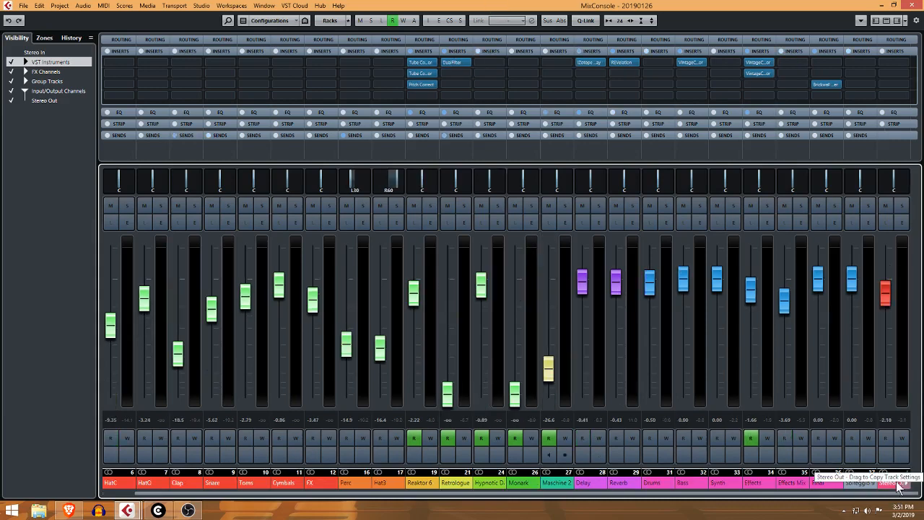
left_click(886, 293)
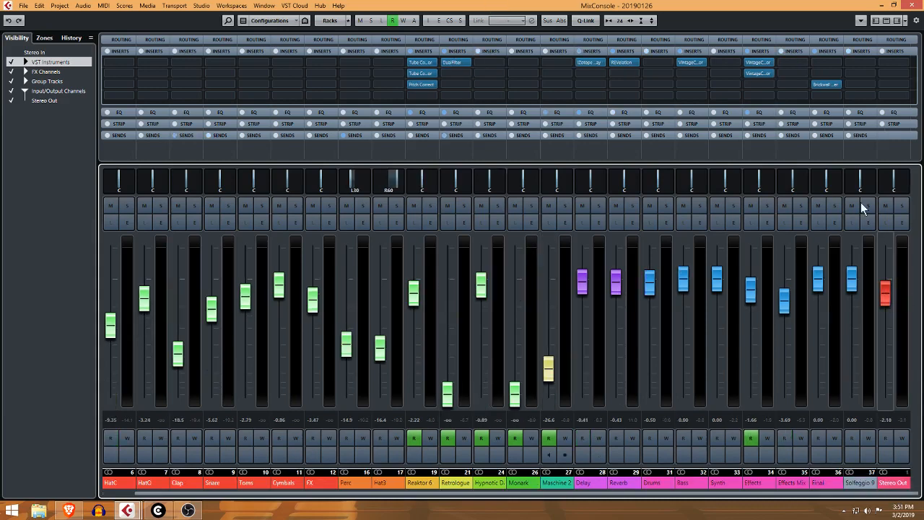
left_click(882, 6)
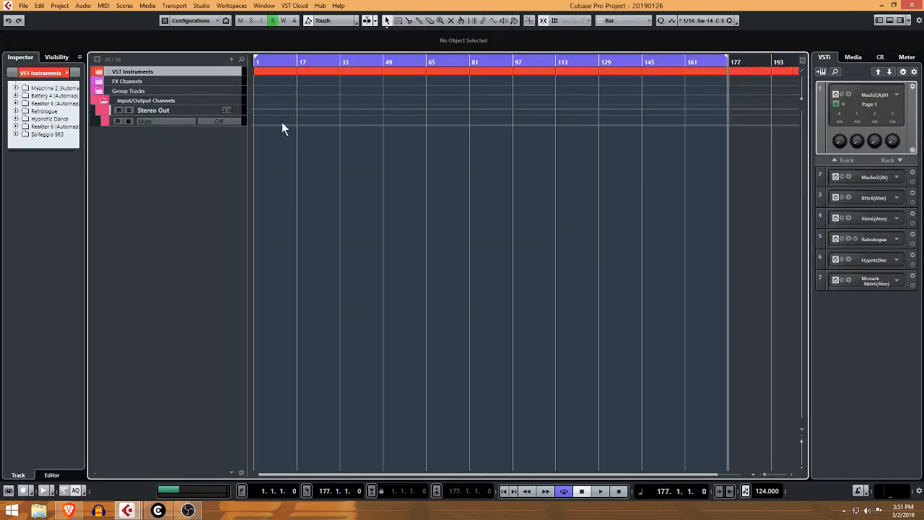
left_click(103, 101)
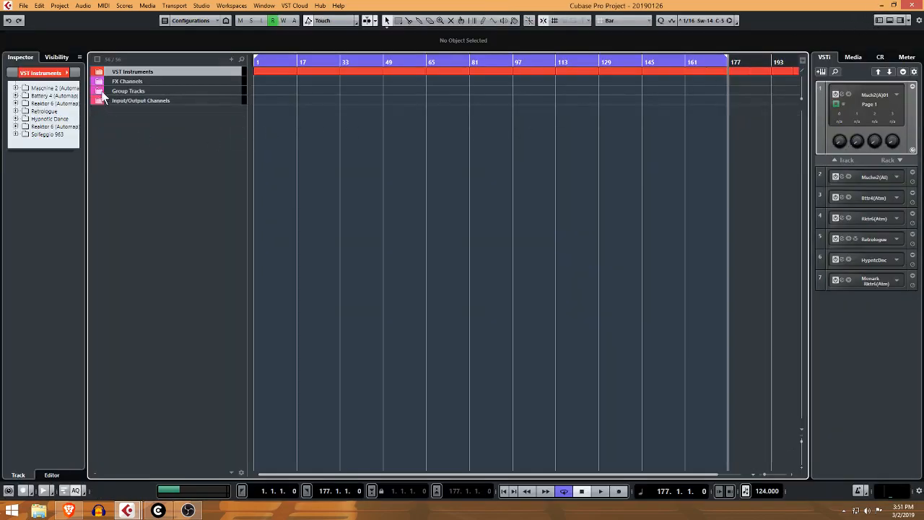
Expand the Group Tracks folder and inspect the settings for adding a group channel track without creating one.
left_click(104, 92)
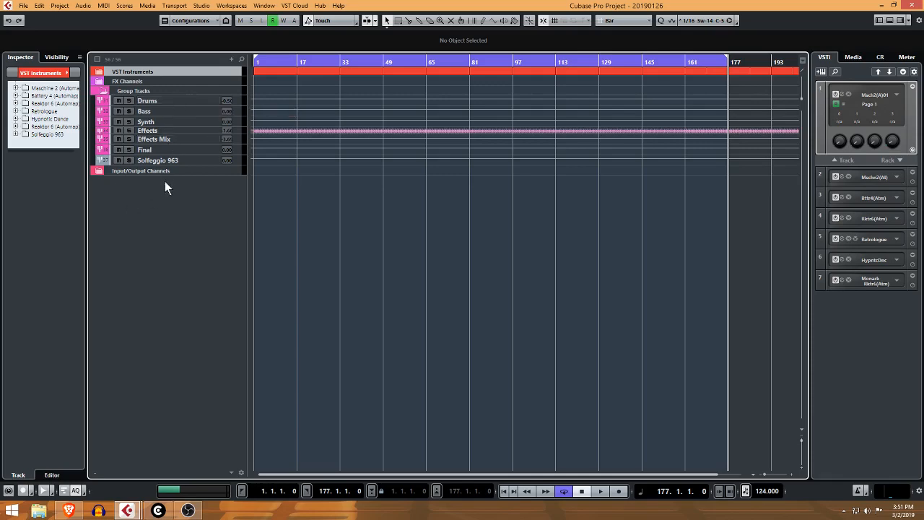
right_click(151, 206)
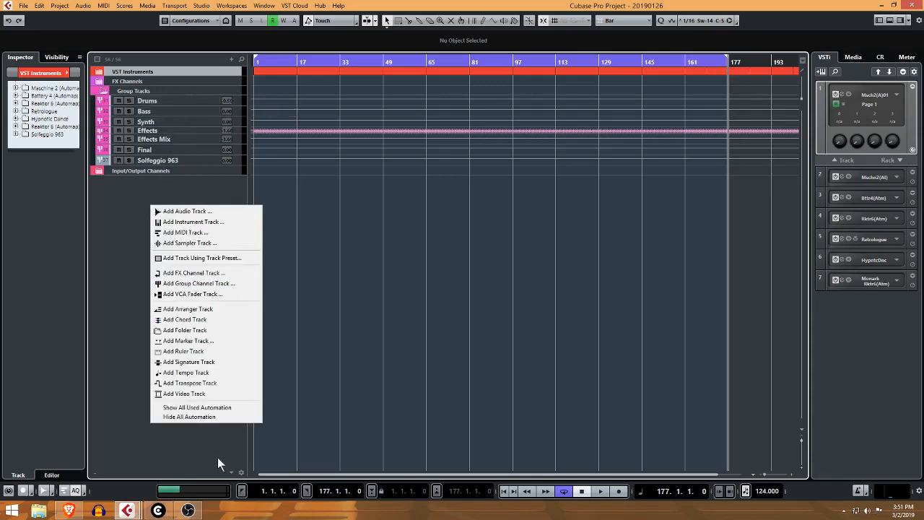
left_click(208, 284)
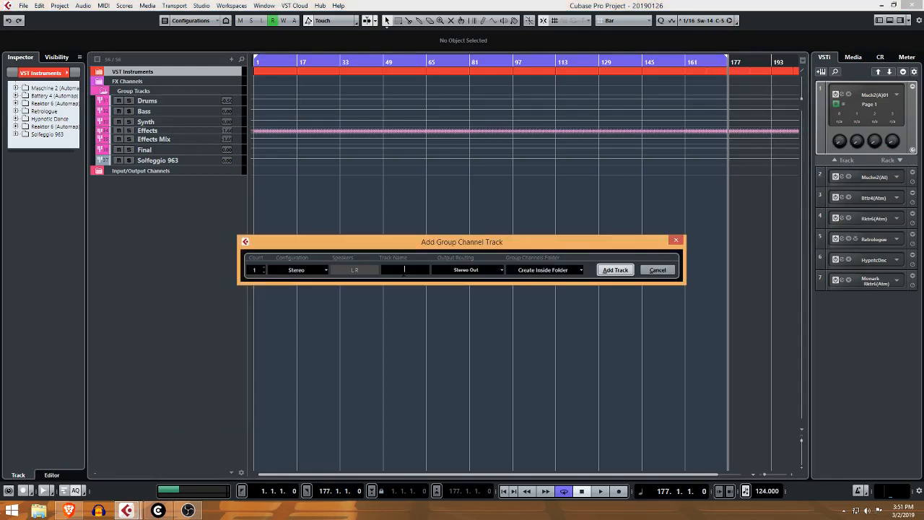
left_click(675, 241)
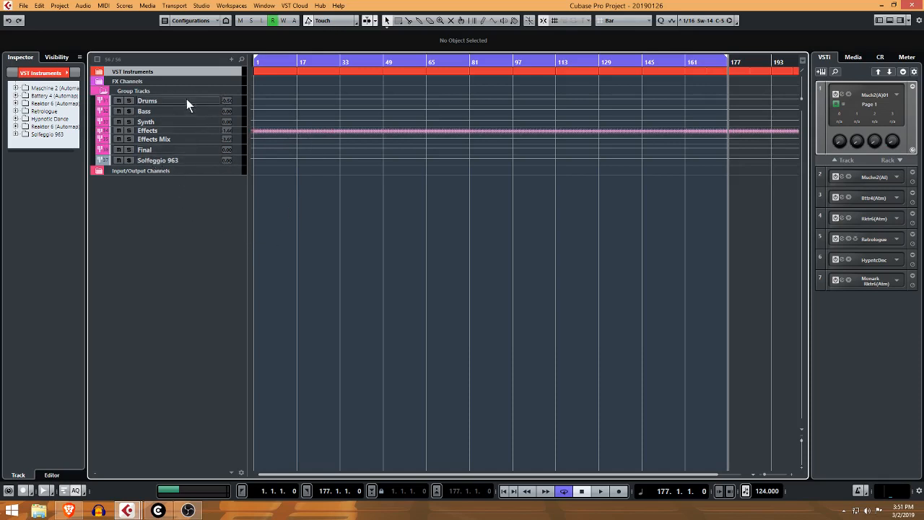
Expand the FX Channels folder and inspect the Distortion effects offered for a new FX channel track without adding one.
left_click(99, 81)
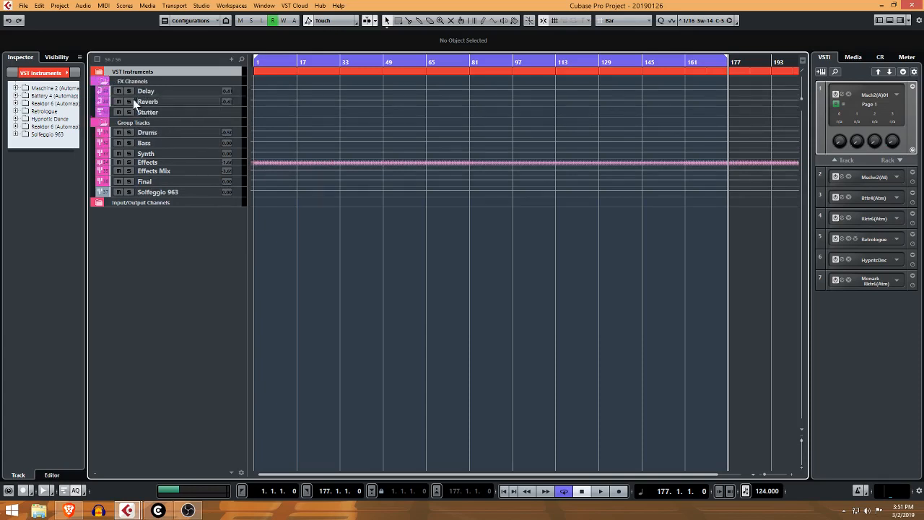
right_click(166, 213)
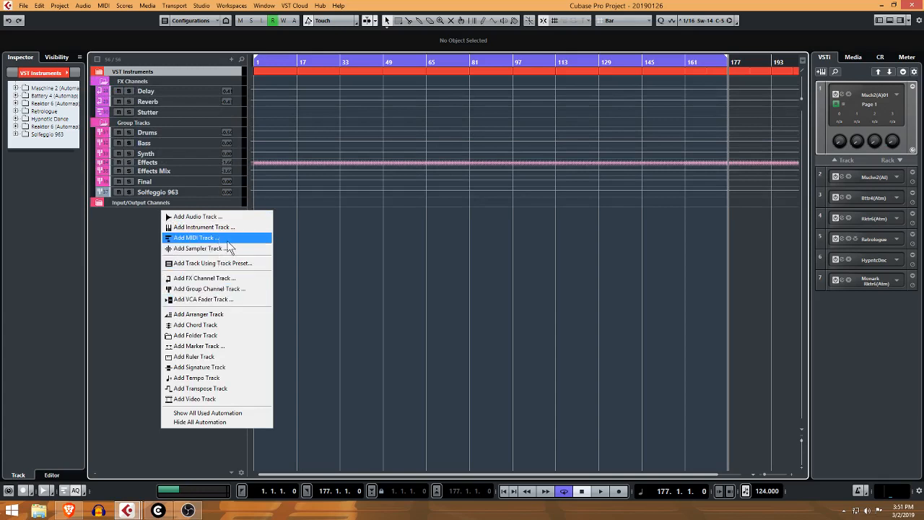
left_click(224, 277)
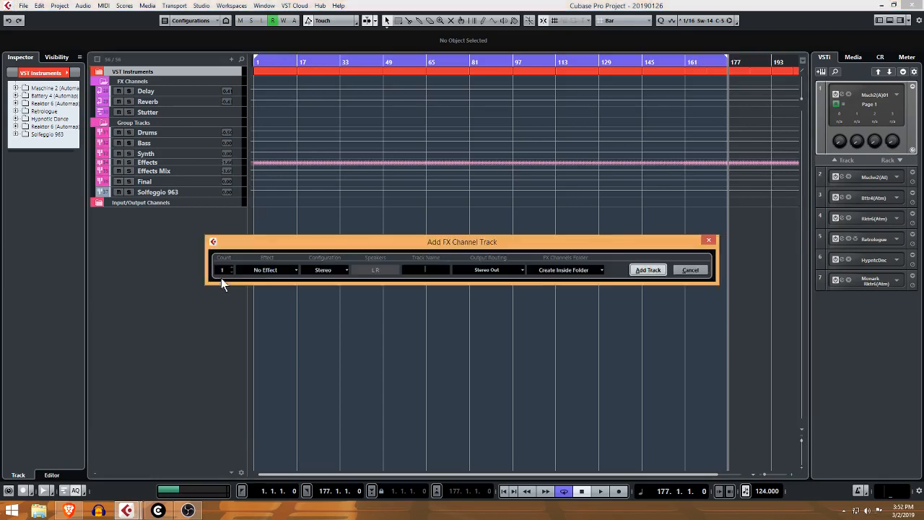
left_click(284, 270)
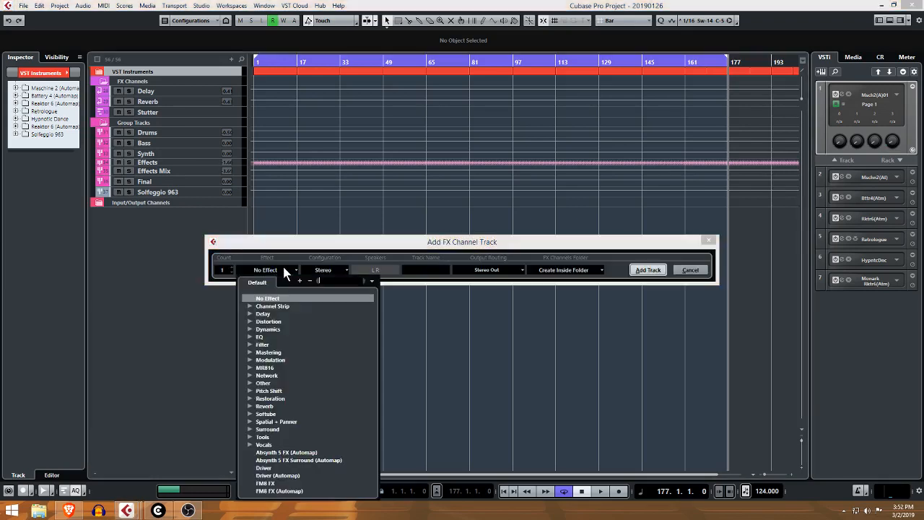
left_click(250, 321)
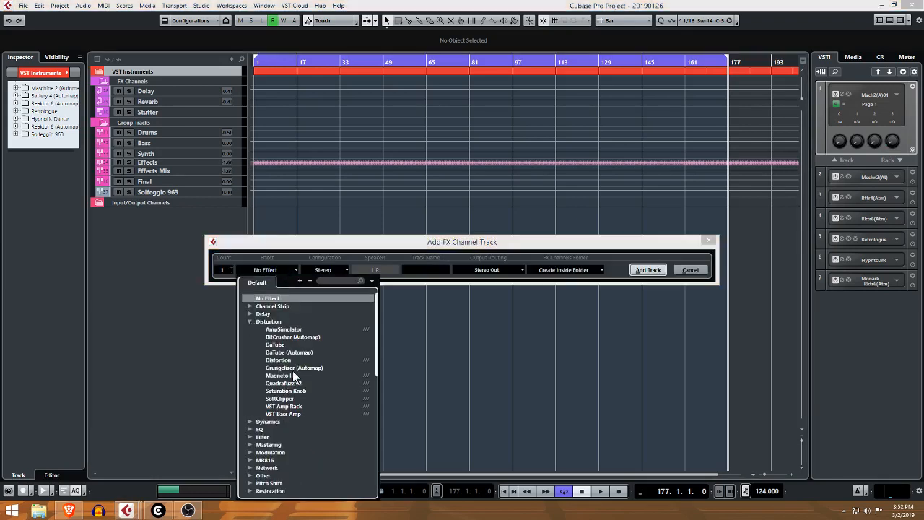
left_click(710, 240)
left_click(710, 240)
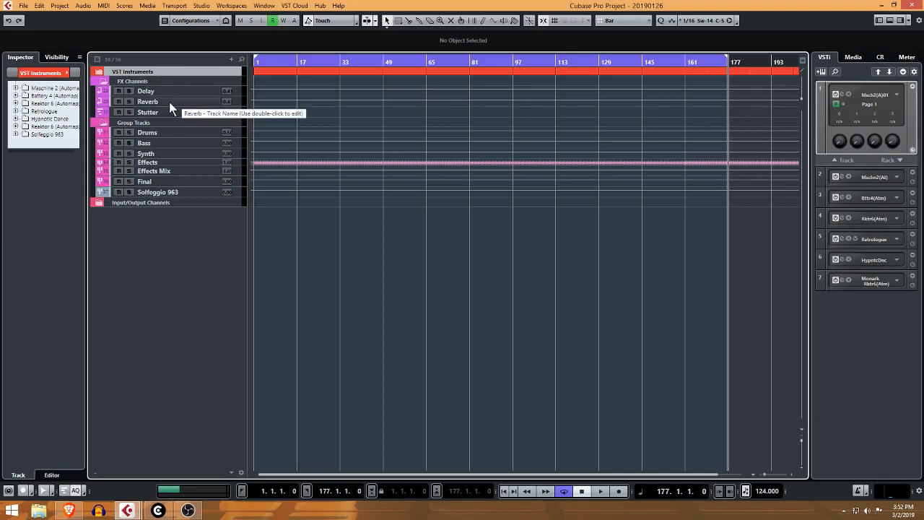
Expand the VST Instruments folder with its Maschine 2 subfolder collapsed, and view the track types that can be added.
left_click(99, 72)
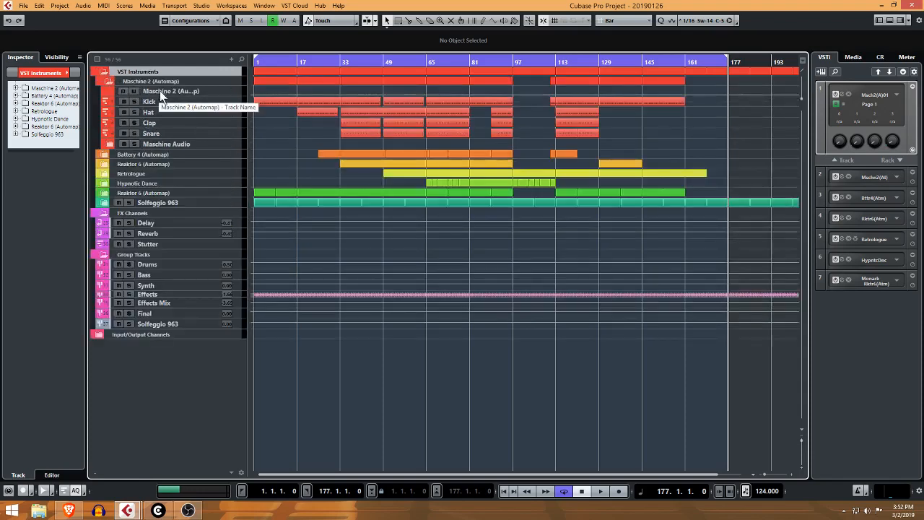
left_click(108, 81)
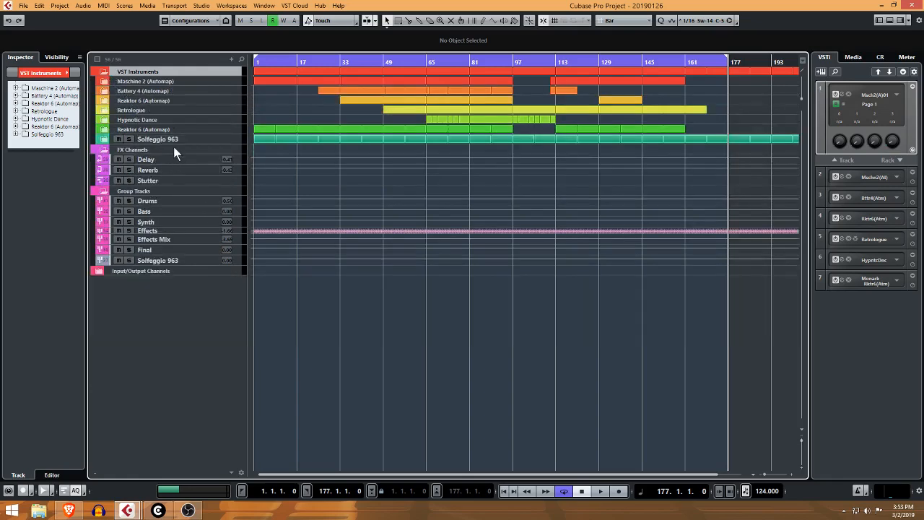
right_click(139, 71)
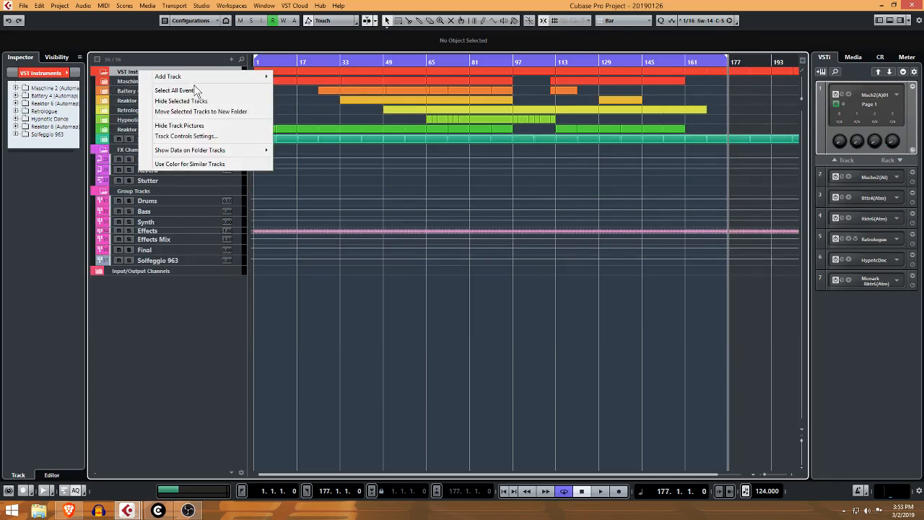
mouse_move(196, 78)
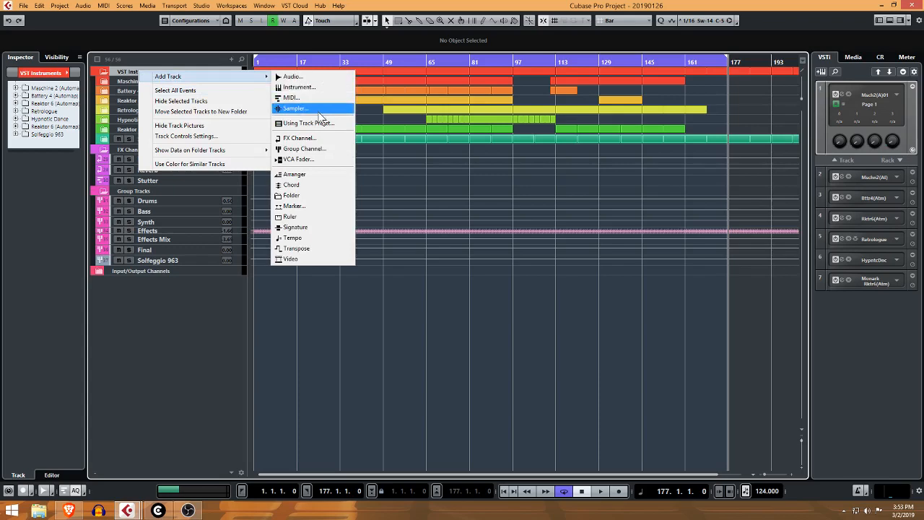
left_click(229, 325)
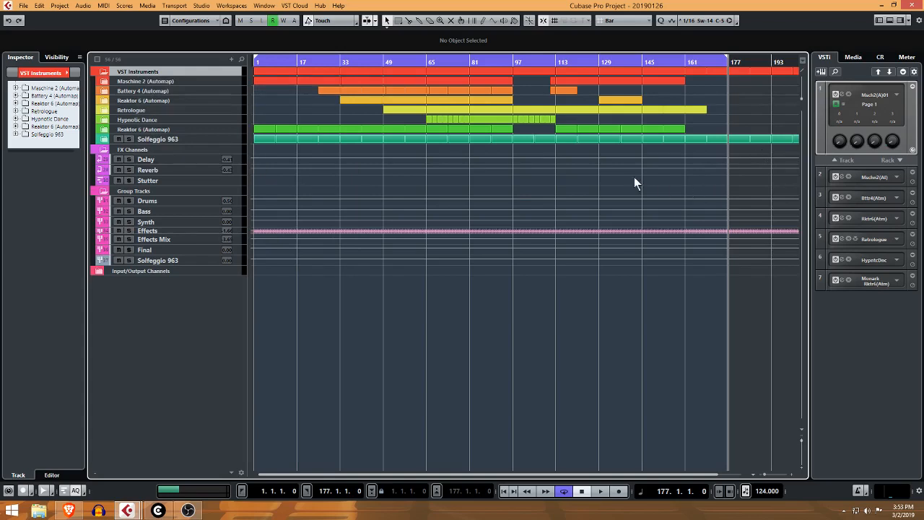
View the options for adding a track or rack instrument in the VSTi rack without choosing one.
right_click(856, 309)
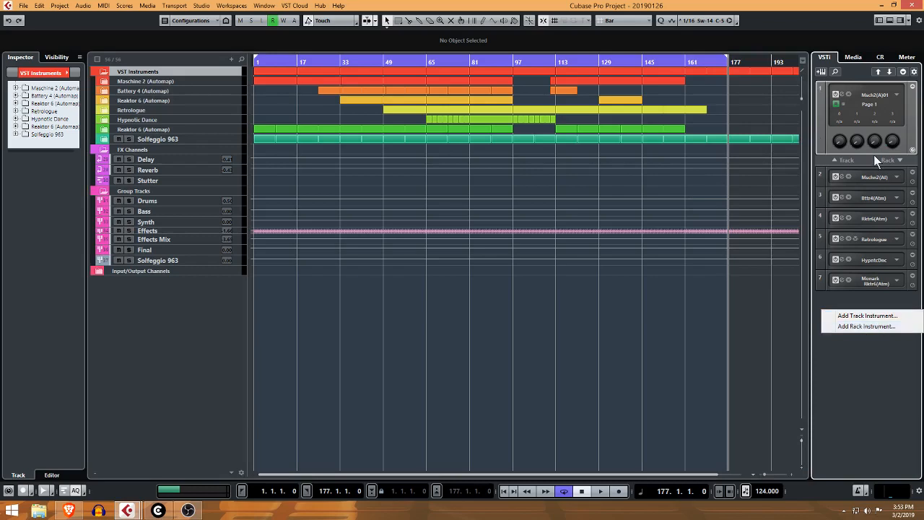
left_click(839, 423)
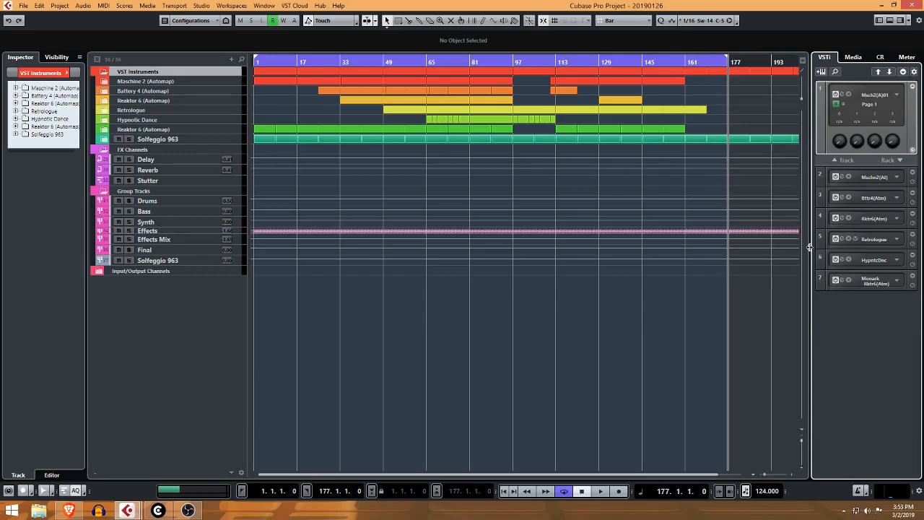
mouse_move(809, 247)
left_mouse_down()
mouse_move(748, 244)
mouse_move(812, 245)
left_mouse_up()
Browse the Steinberg, iZotope and Native Instruments plug-ins offered for a new rack instrument without adding one.
right_click(835, 314)
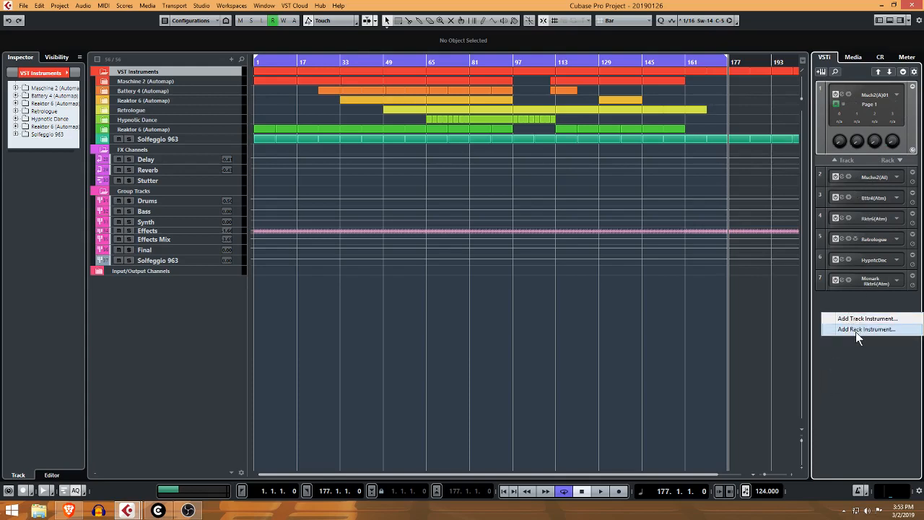
left_click(855, 330)
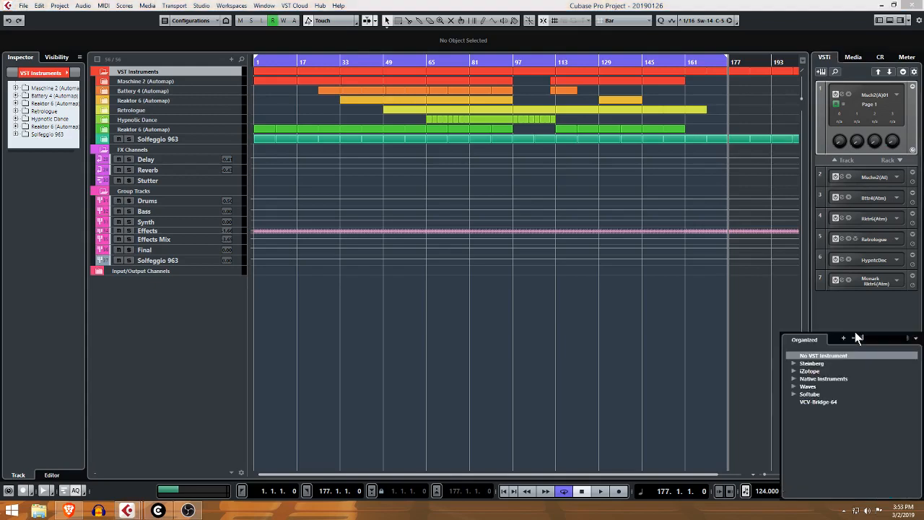
left_click(794, 363)
left_click(794, 363)
left_click(794, 370)
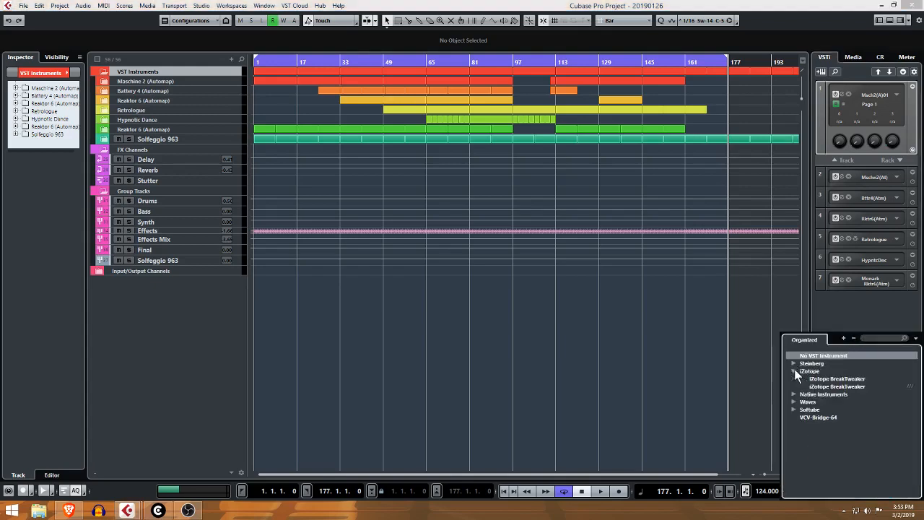
left_click(795, 371)
left_click(794, 379)
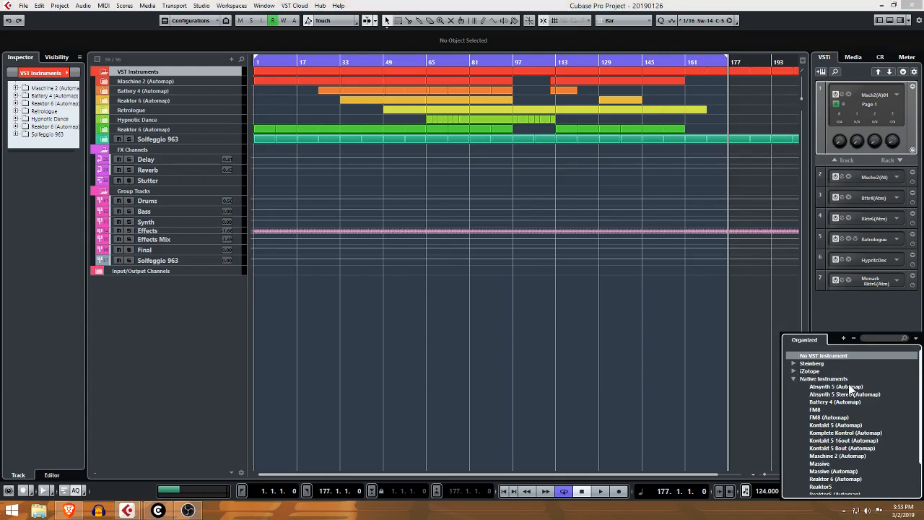
scroll(833, 405, "down", 2)
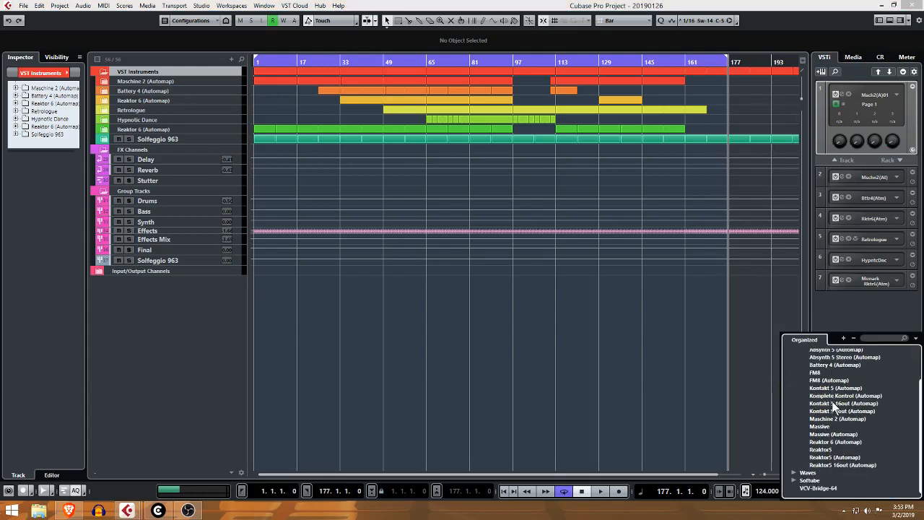
left_click(841, 305)
Add Massive from Native Instruments as a rack instrument with an assigned MIDI track, and move that track into the Massive folder.
right_click(841, 298)
left_click(851, 315)
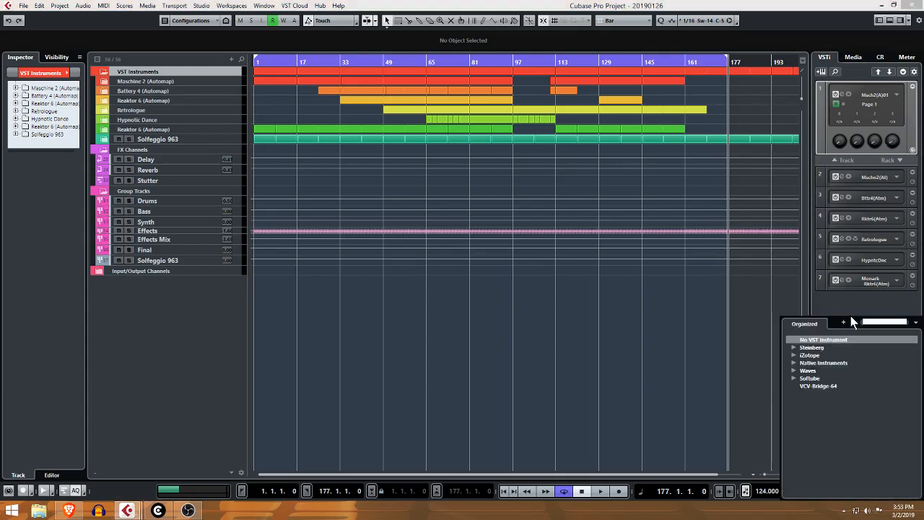
left_click(793, 362)
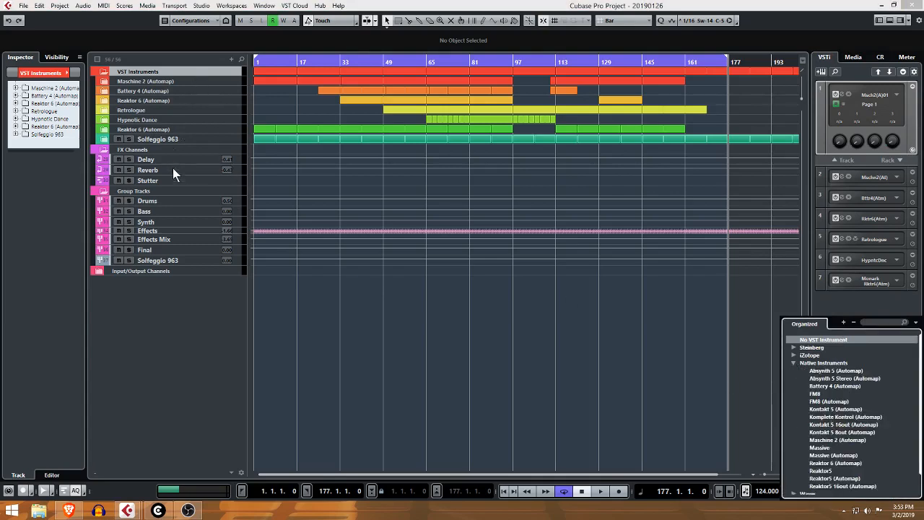
left_click(823, 449)
left_click(823, 451)
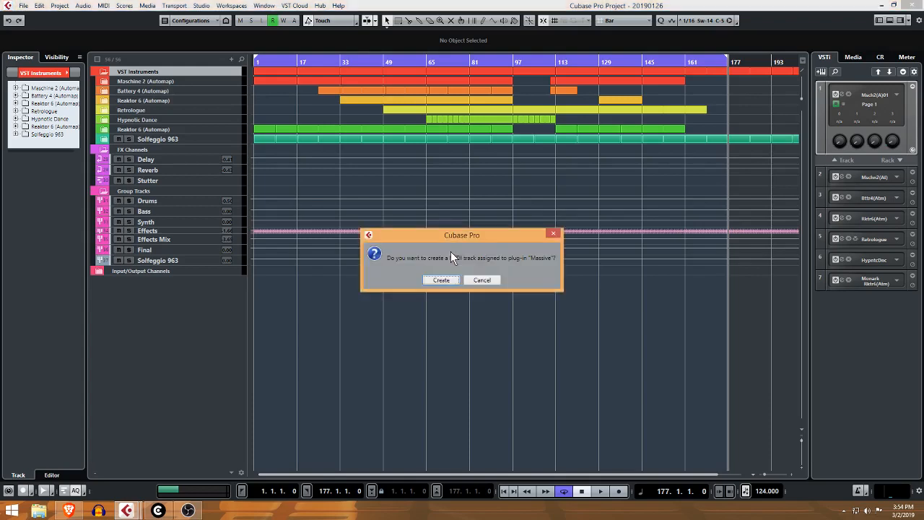
left_click(442, 280)
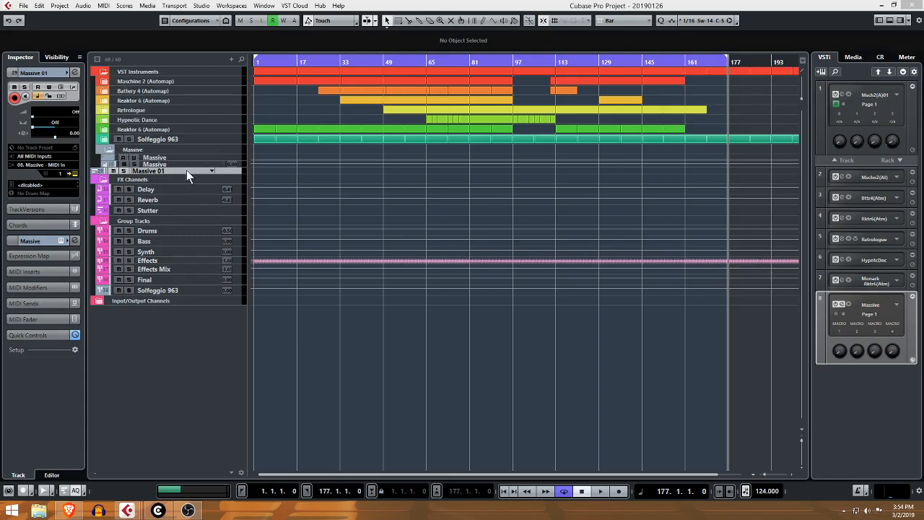
mouse_move(187, 170)
left_mouse_down()
mouse_move(146, 172)
mouse_move(161, 173)
mouse_move(172, 156)
mouse_move(175, 179)
left_mouse_up()
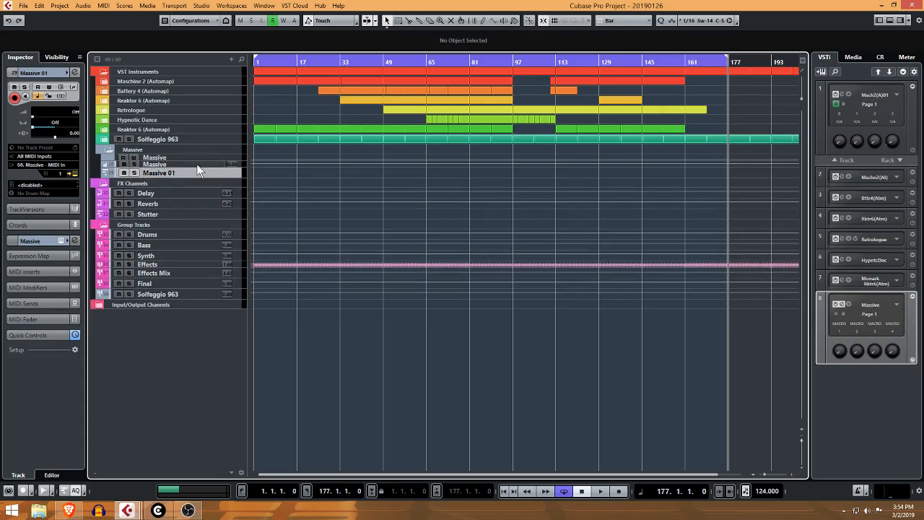
Examine the Inspector settings of the new Massive folder, its automation track, its output channel and the Massive 01 MIDI track.
left_click(198, 164)
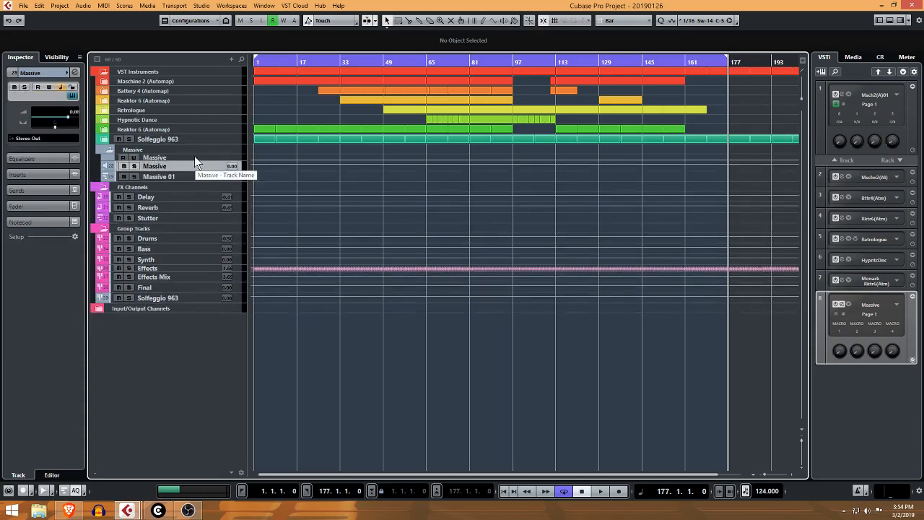
left_click(195, 157)
left_click(189, 149)
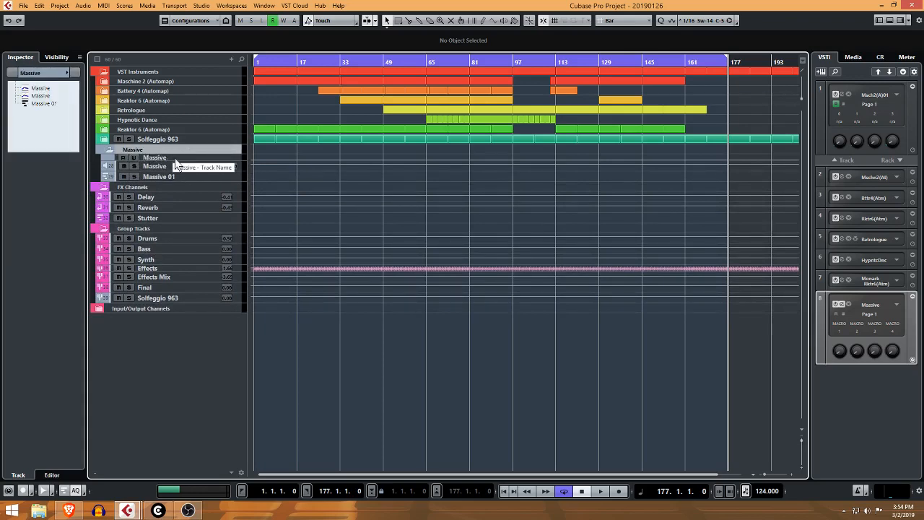
left_click(160, 157)
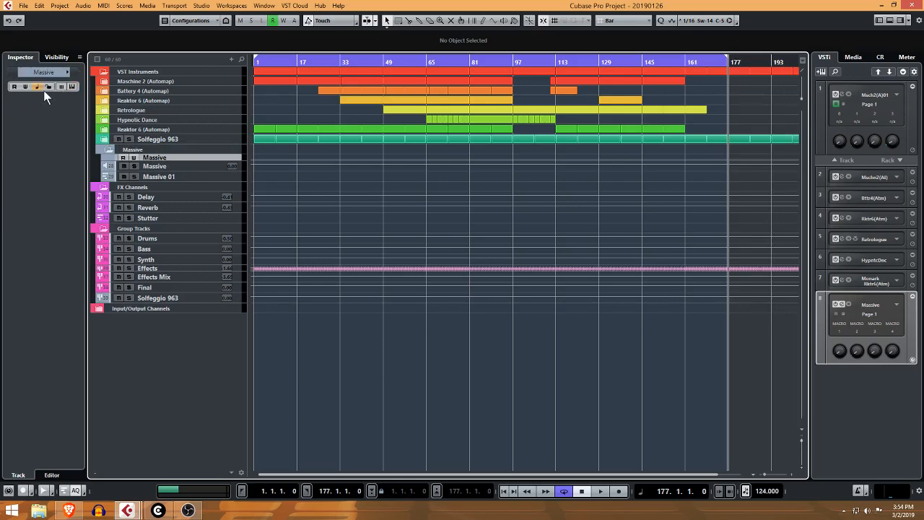
left_click(176, 168)
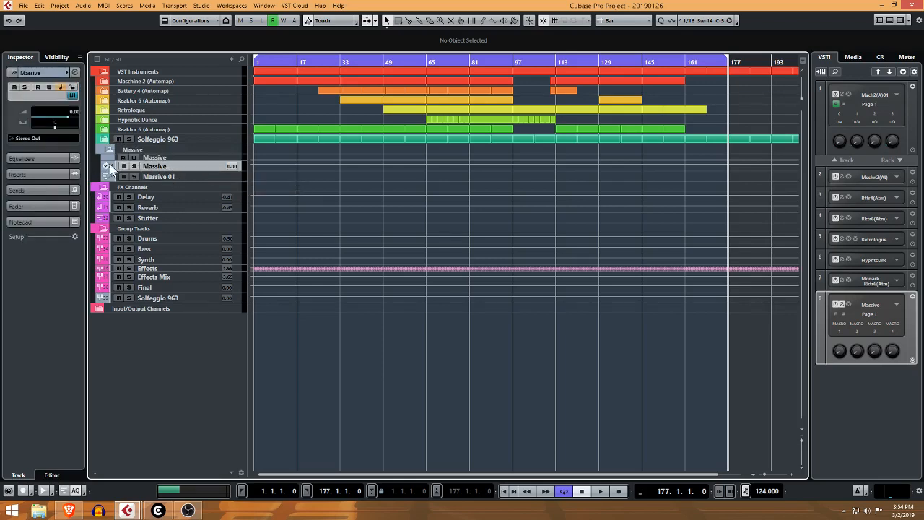
left_click(174, 177)
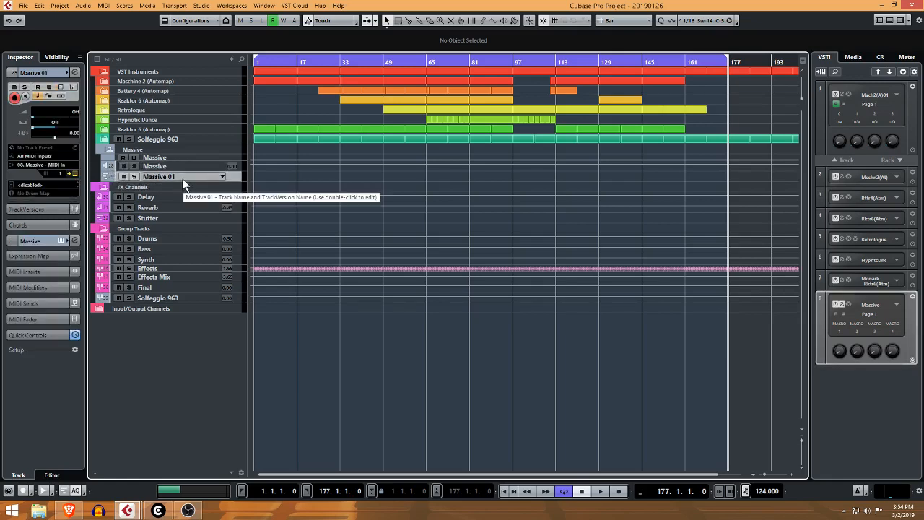
Colour the Massive folder and the first Massive track inside it cyan.
left_click(155, 148)
left_click(65, 73)
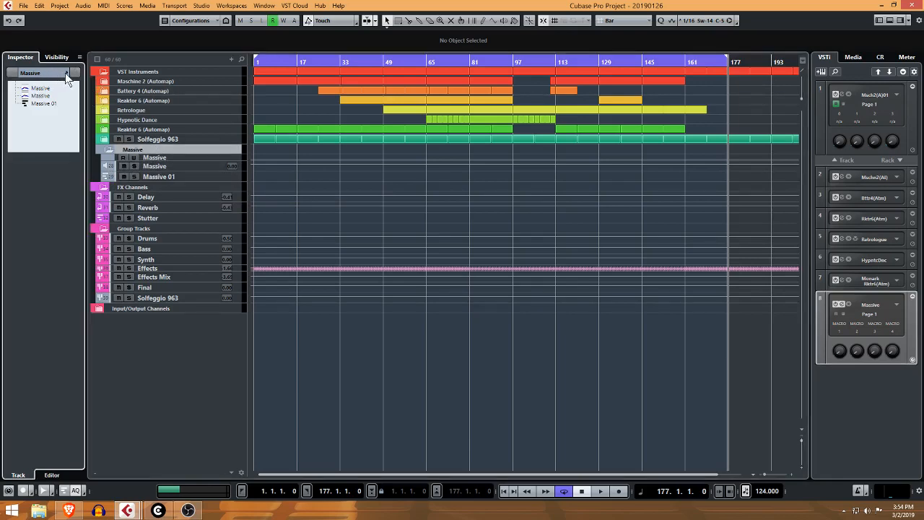
left_click(67, 72)
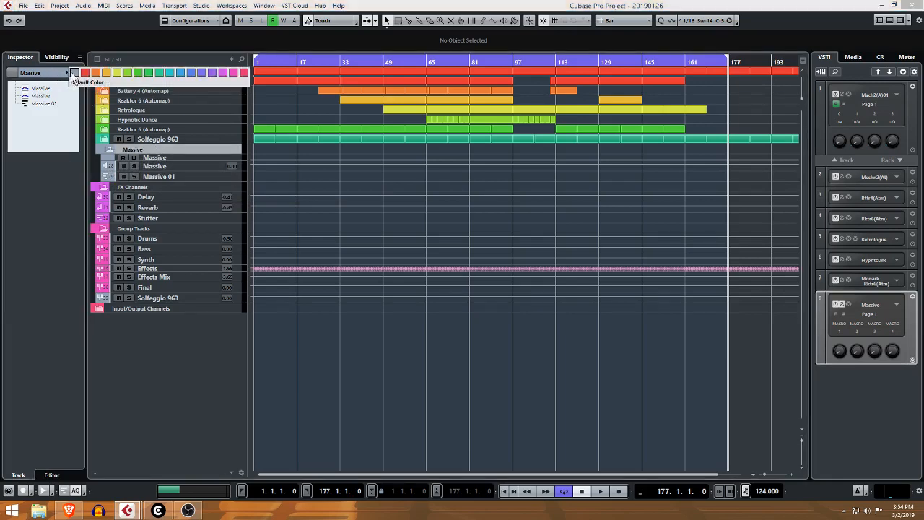
left_click(160, 73)
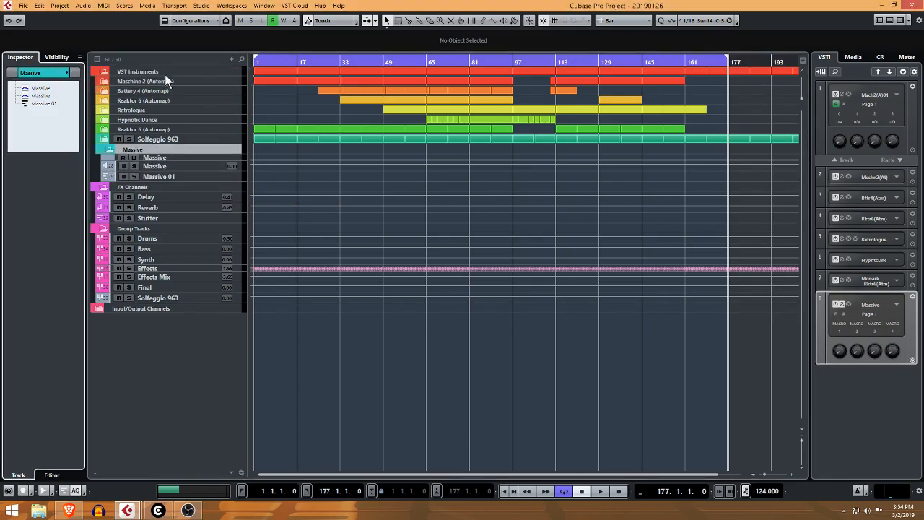
left_click(177, 158)
left_click(64, 73)
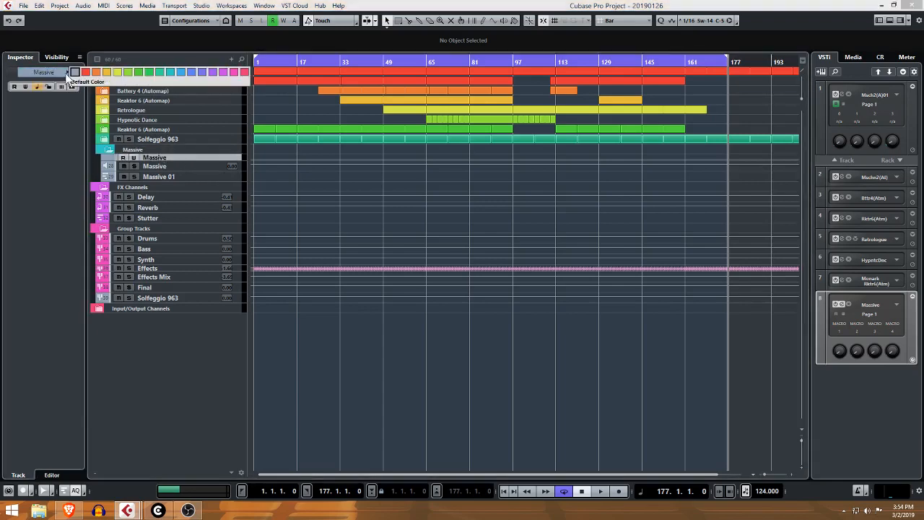
left_click(162, 73)
Colour the Massive output channel and the Massive 01 MIDI track cyan to match their folder.
left_click(171, 166)
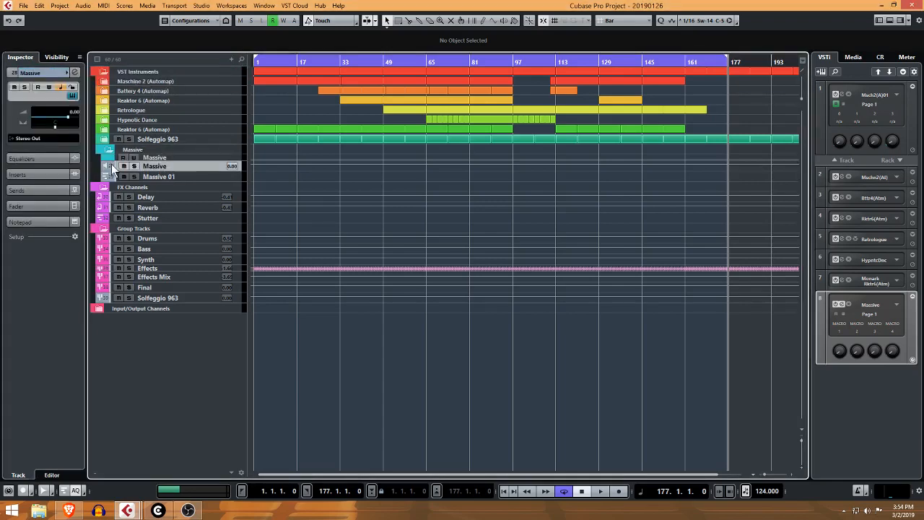
left_click(67, 73)
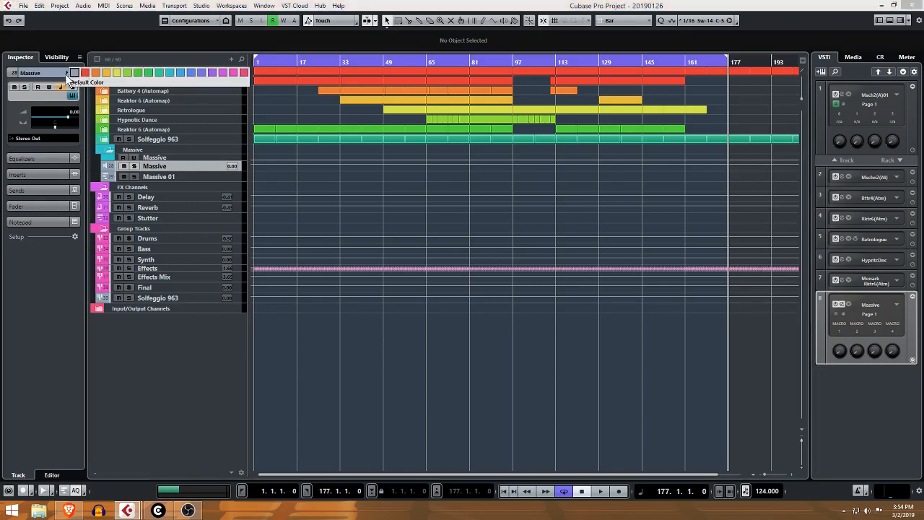
left_click(172, 75)
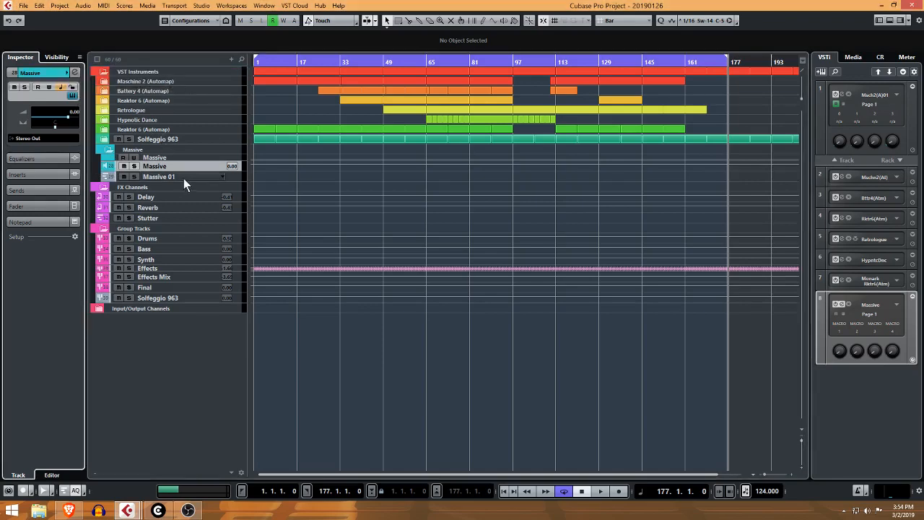
left_click(184, 178)
left_click(73, 74)
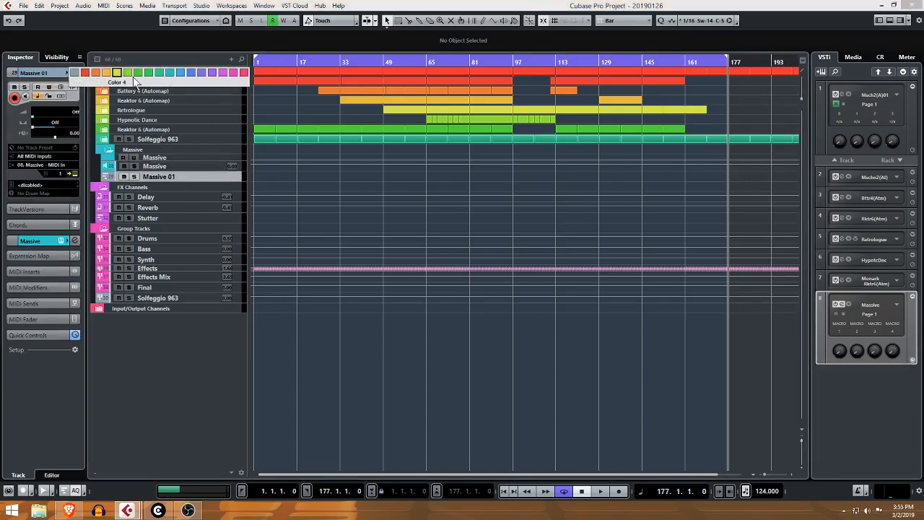
left_click(168, 74)
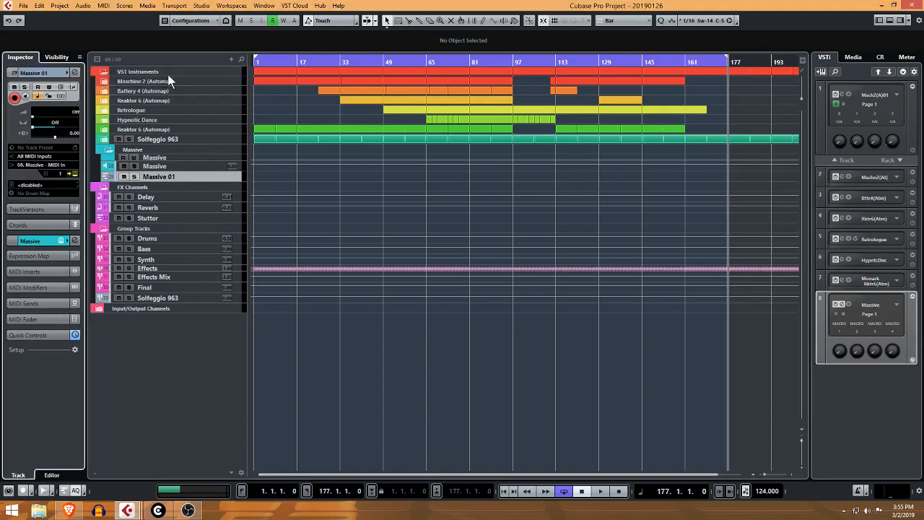
Select the Massive folder with its three tracks, try Color 12 on the folder, and restore its cyan colour.
left_click(176, 151)
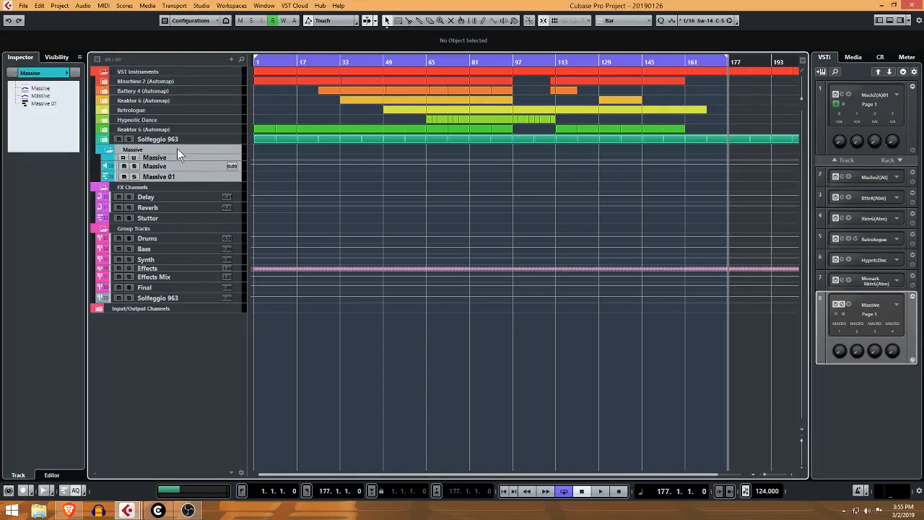
left_click(67, 74)
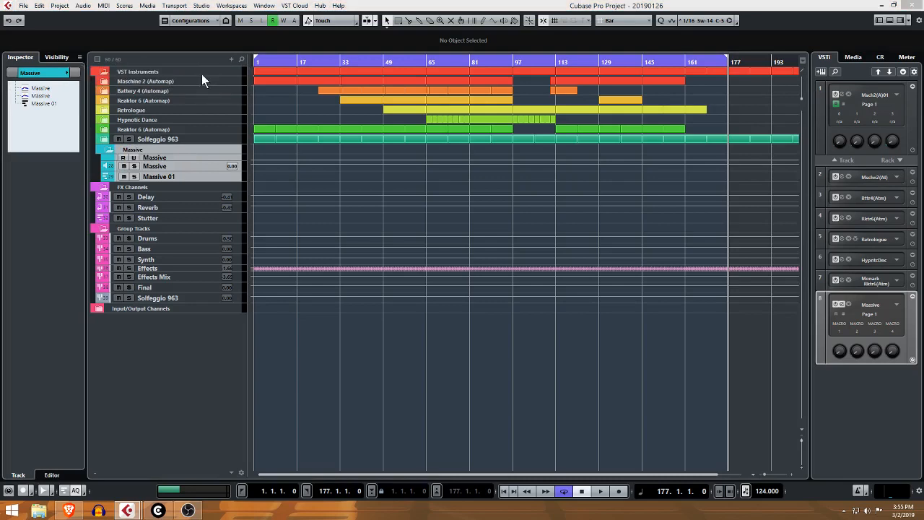
left_click(202, 73)
left_click(69, 76)
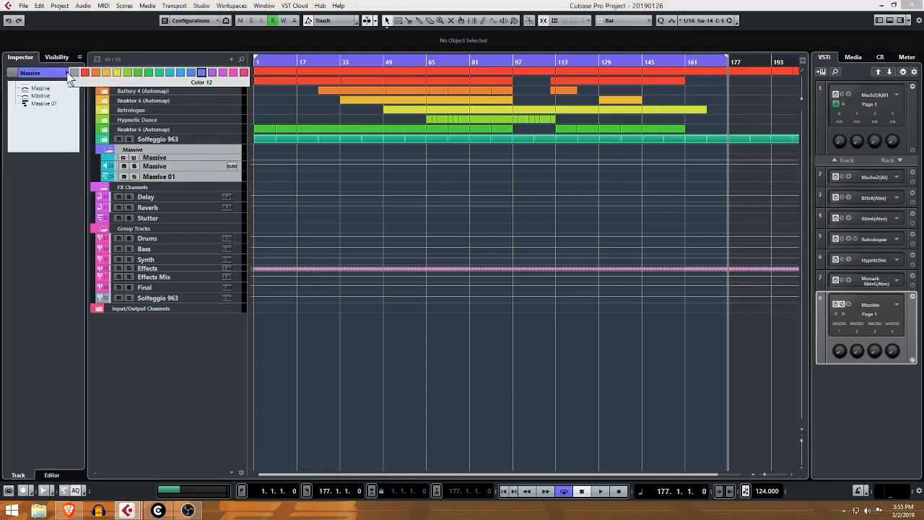
left_click(176, 74)
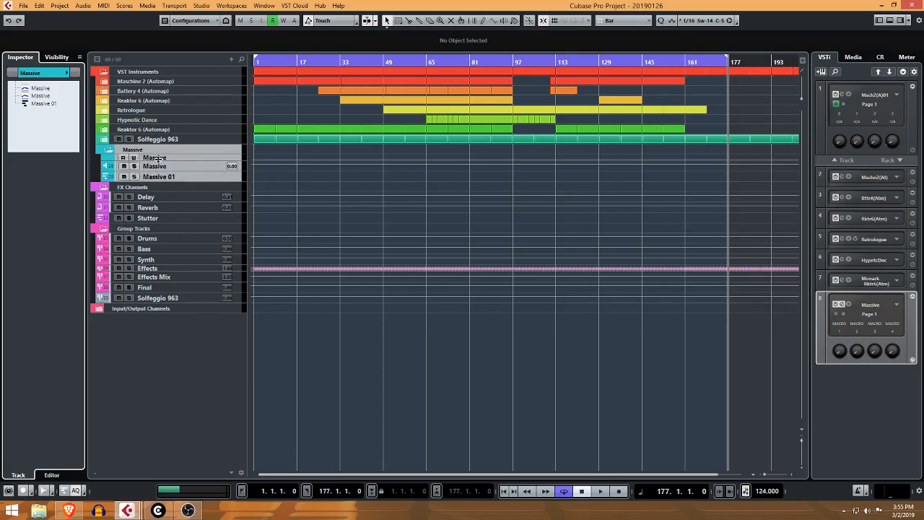
Select the Massive 01 MIDI track and view the Massive instrument's editor from the VSTi rack, leaving it closed.
left_click(226, 175)
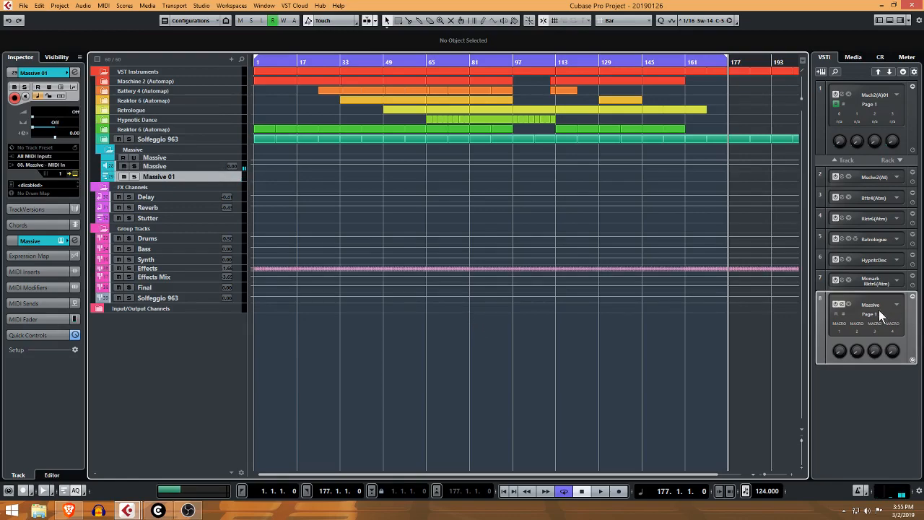
left_click_drag(923, 158, 581, 73)
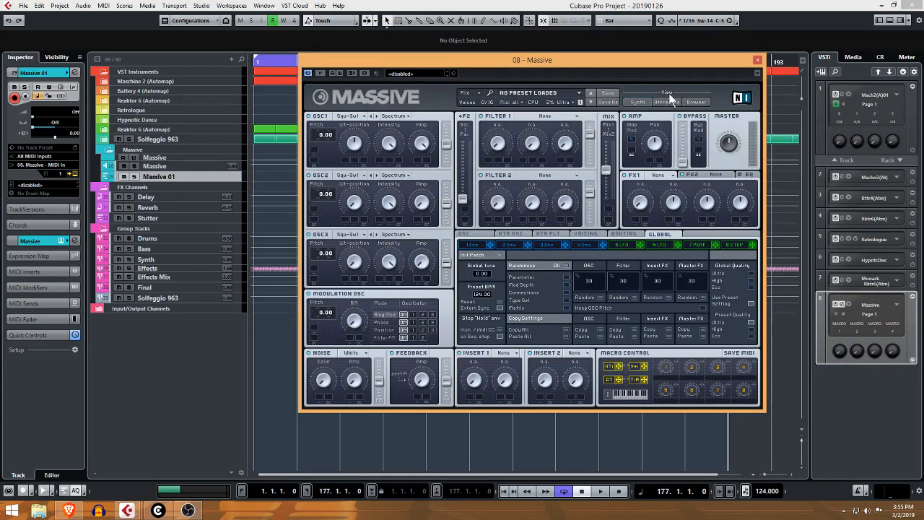
left_click(758, 60)
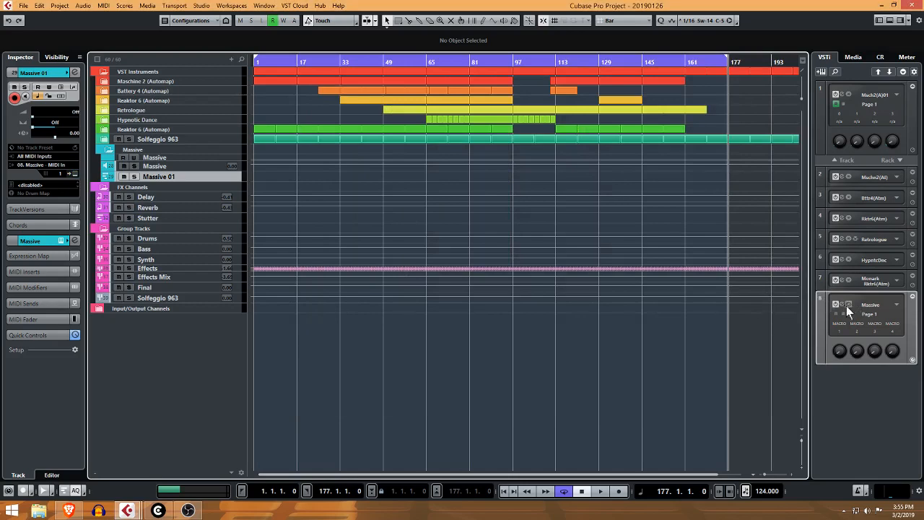
left_click(843, 305)
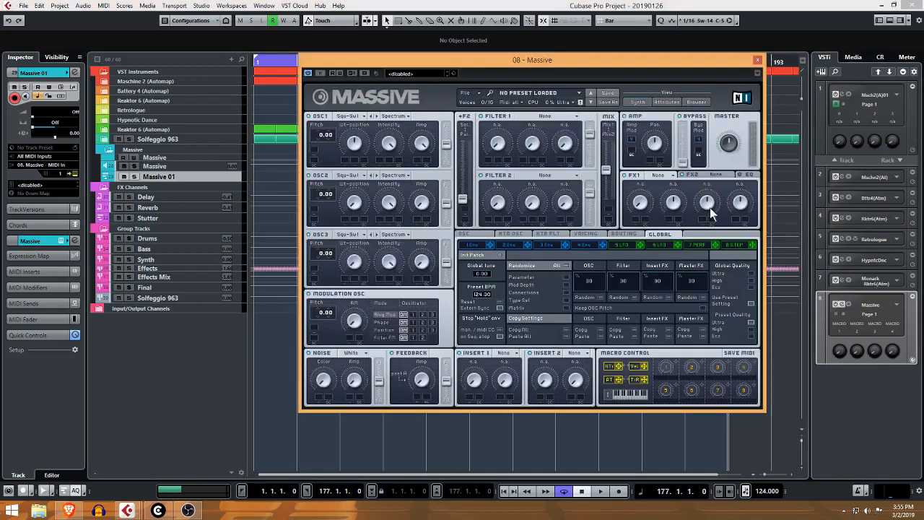
left_click(756, 59)
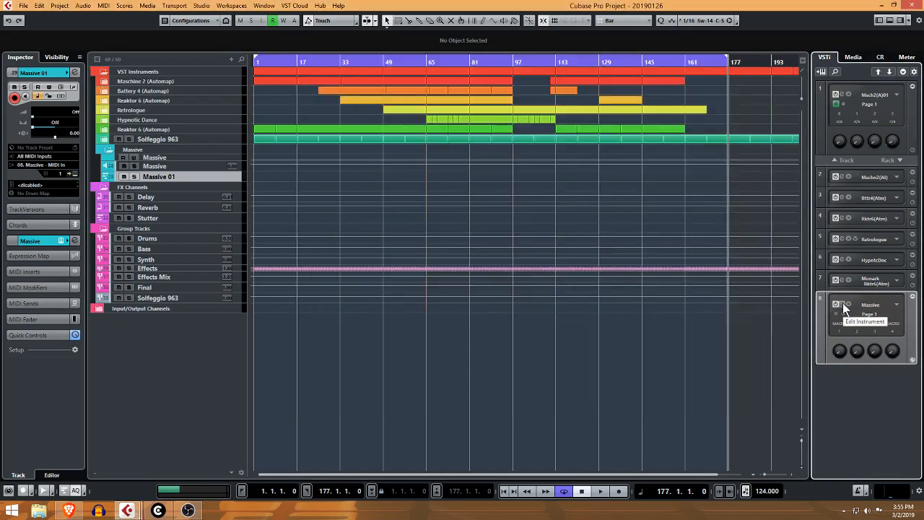
View the Massive instrument's editor for the Massive 01 track, close it, and collapse the Massive folder.
left_click(837, 304)
left_click(757, 60)
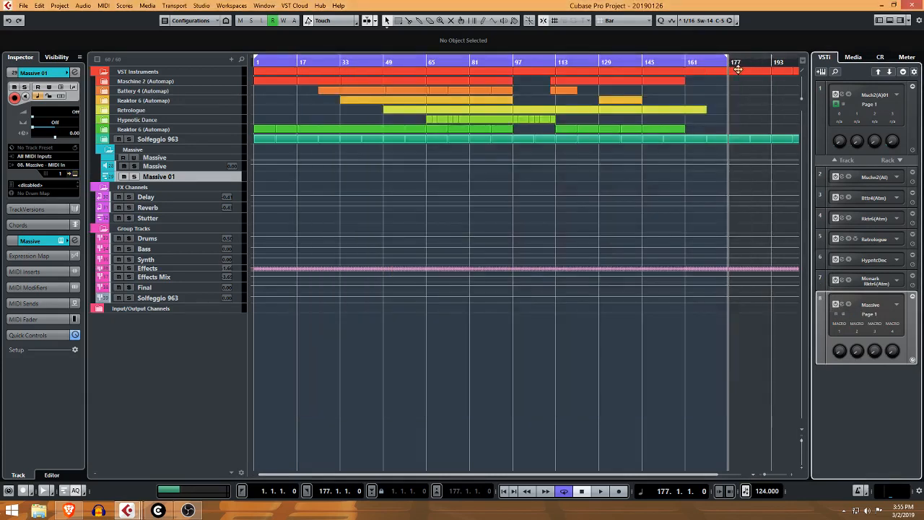
left_click(75, 174)
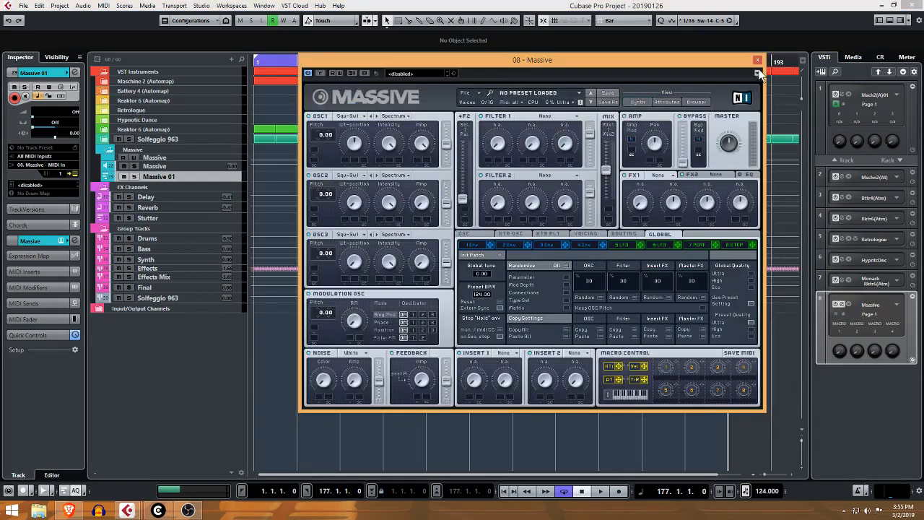
left_click(756, 61)
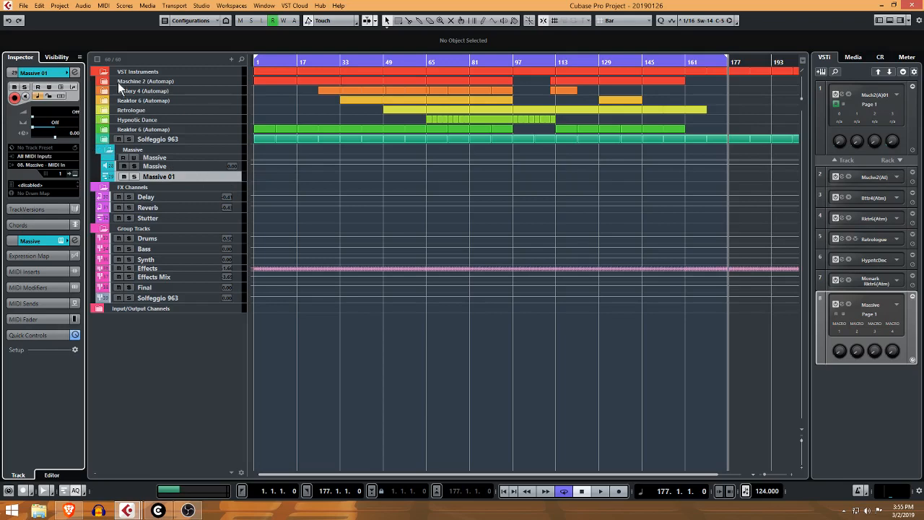
left_click(108, 151)
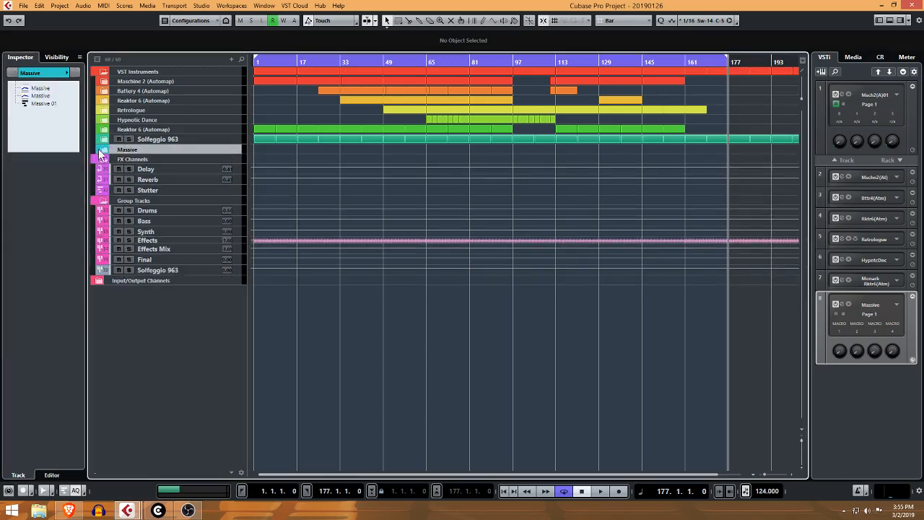
Look at the options for adding track and rack instruments, and expand the Maschine 2 (Automap) folder.
left_click(106, 83)
left_click(106, 83)
right_click(823, 386)
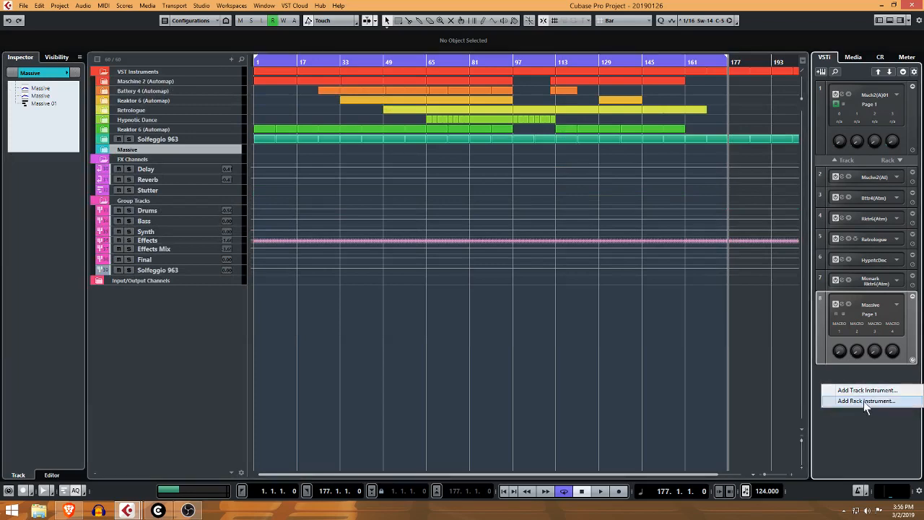
left_click(568, 41)
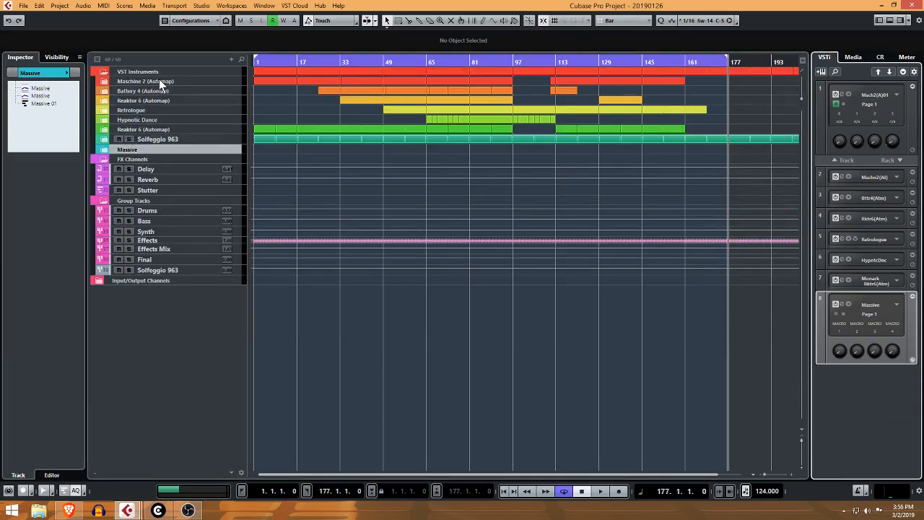
left_click(105, 81)
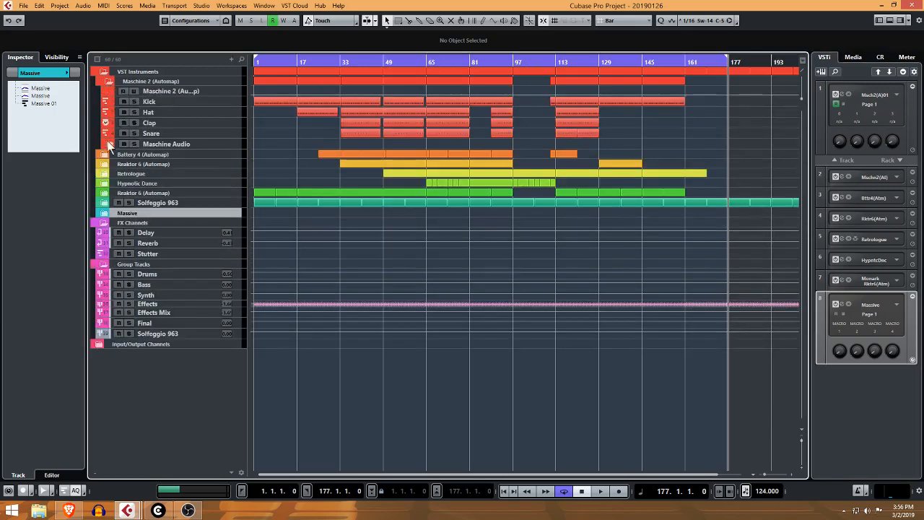
Select the Kick, Hat, Clap and Snare MIDI tracks in turn, and expand the Maschine Audio folder.
right_click(128, 82)
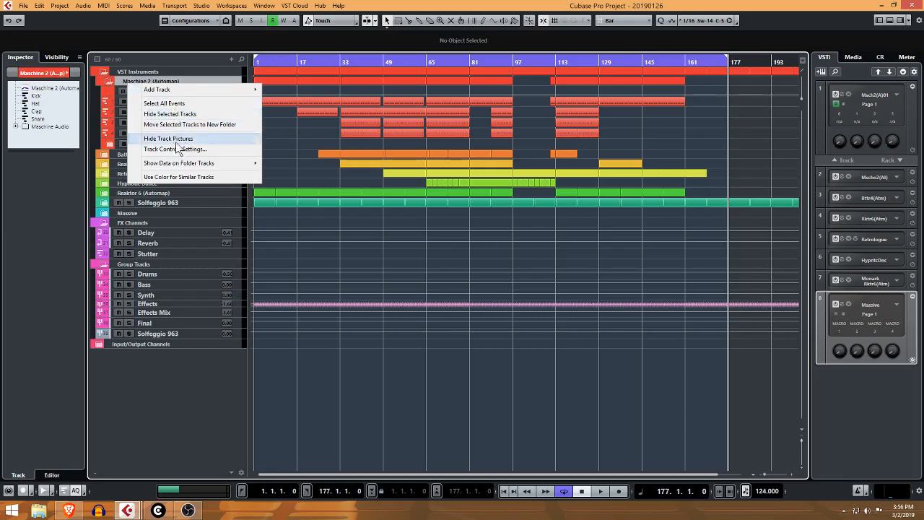
left_click(197, 44)
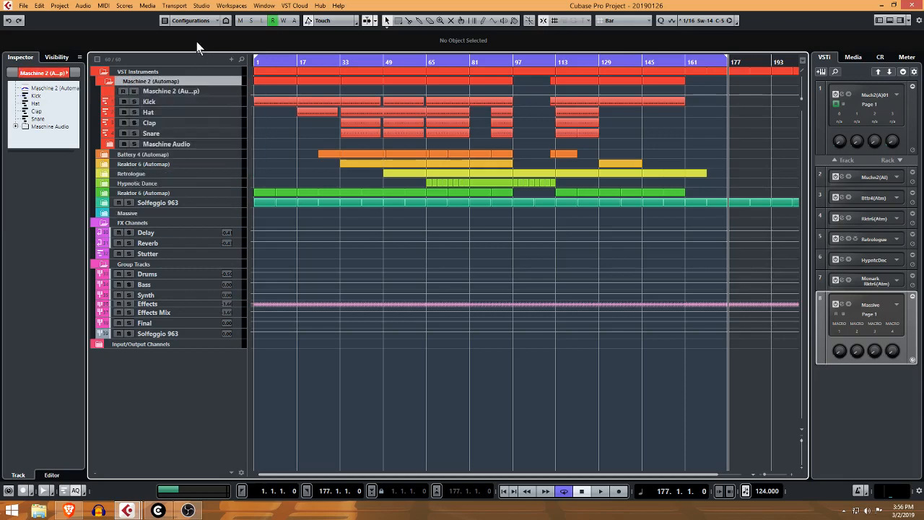
left_click(158, 101)
left_click(159, 113)
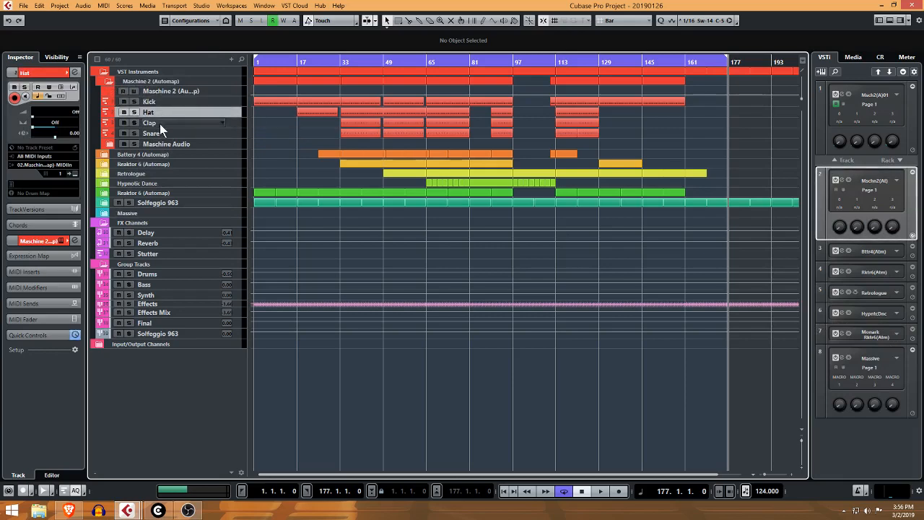
left_click(159, 124)
left_click(160, 133)
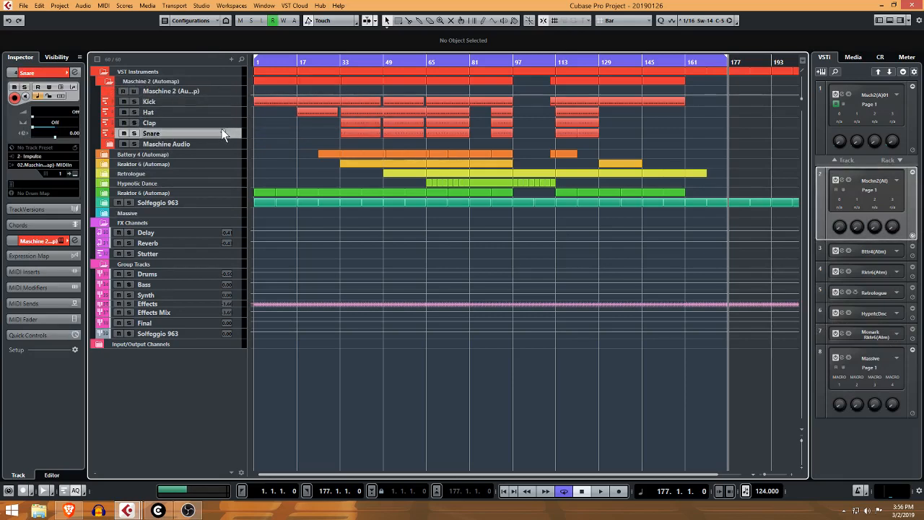
left_click(111, 144)
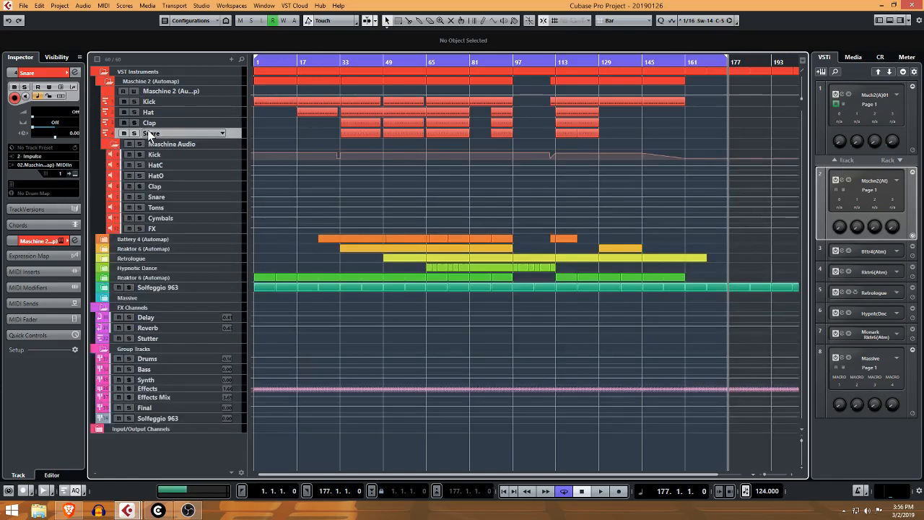
Select the Kick MIDI track and open the Maschine 2 (Automap) instrument's editor.
left_click(177, 104)
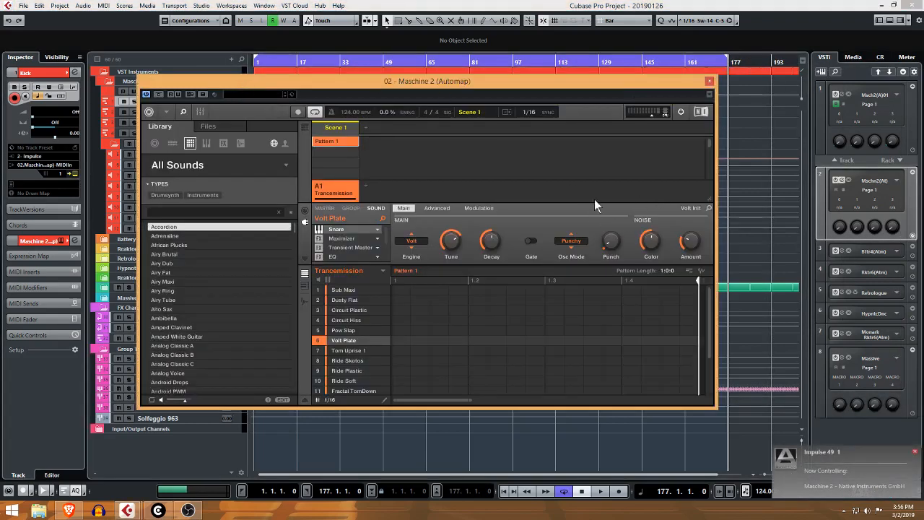
left_click(710, 81)
left_click(841, 179)
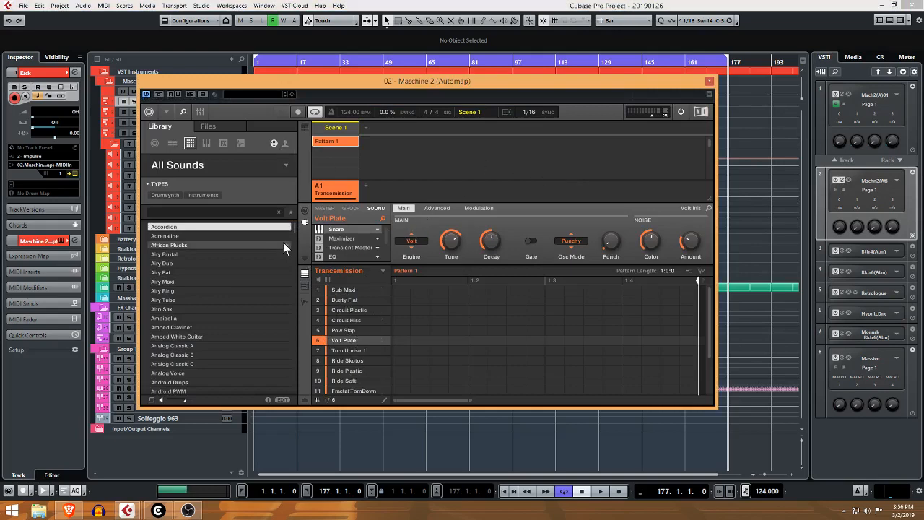
Duplicate Pattern 1 in Maschine's Scene 1, and delete both the copy and the original pattern.
right_click(338, 142)
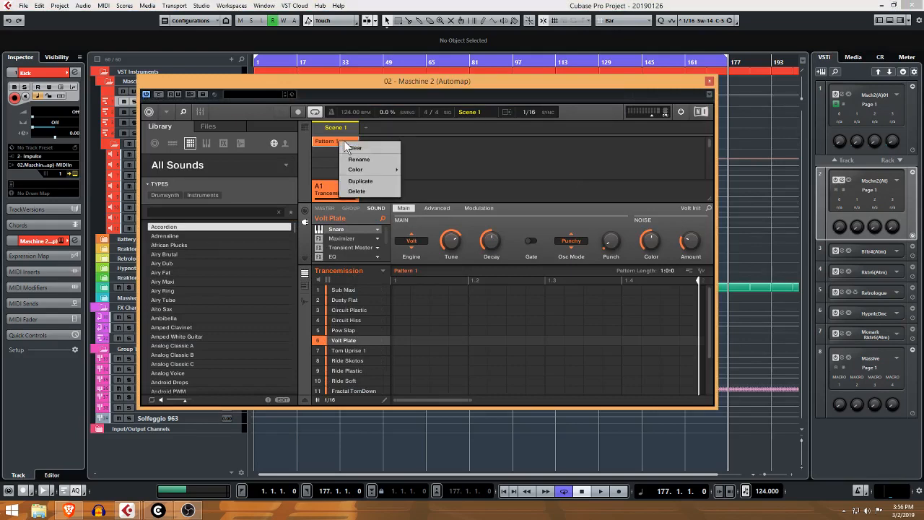
left_click(369, 182)
right_click(353, 152)
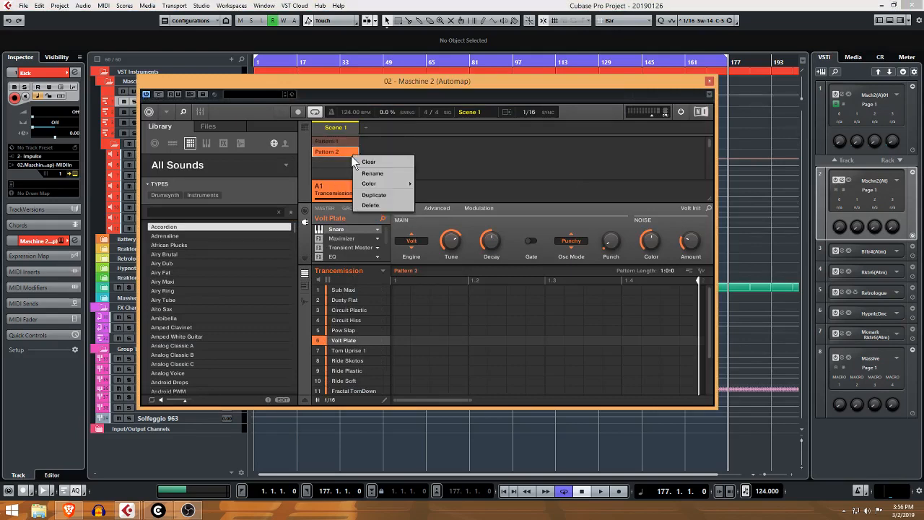
left_click(376, 206)
right_click(350, 142)
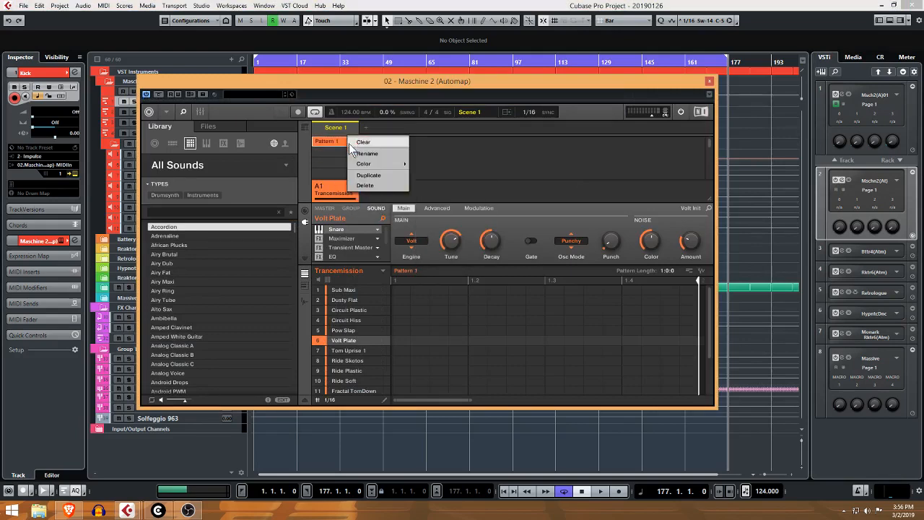
left_click(371, 183)
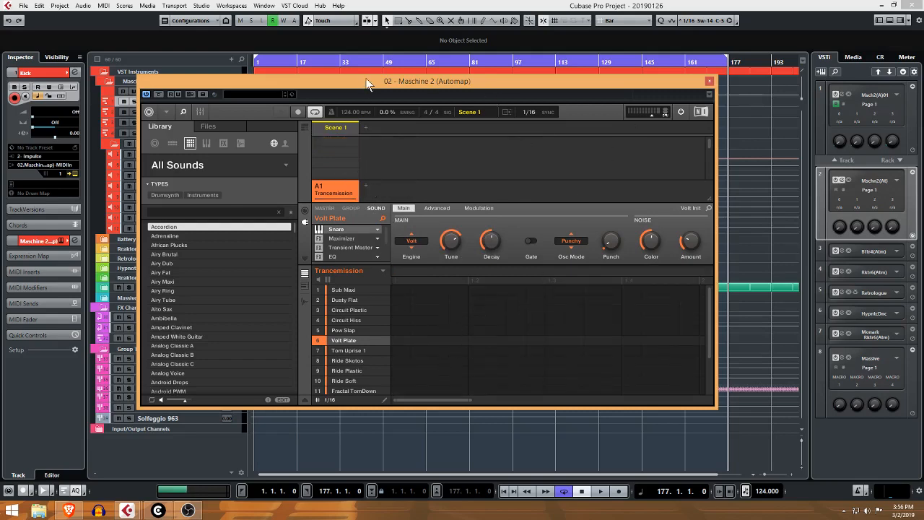
Move Maschine's editor clear of the track list and examine which of its outputs are activated.
left_click_drag(374, 82, 461, 77)
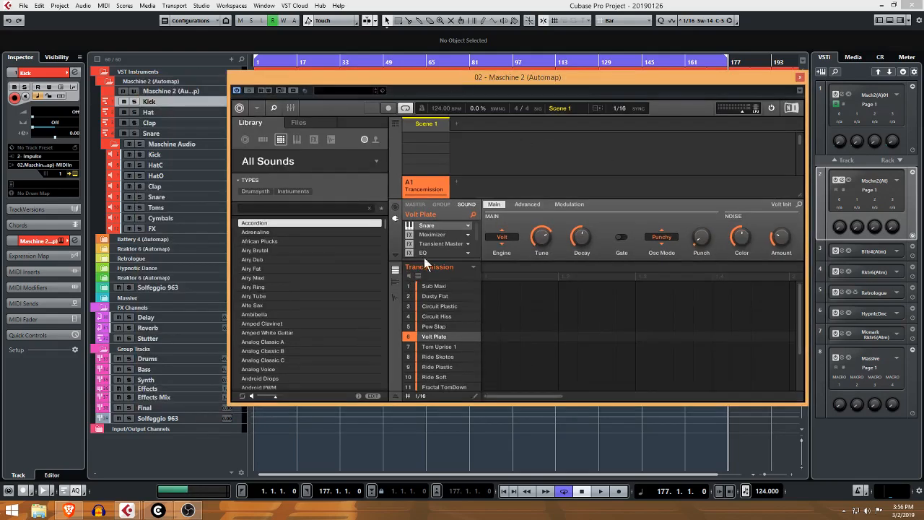
left_click(800, 91)
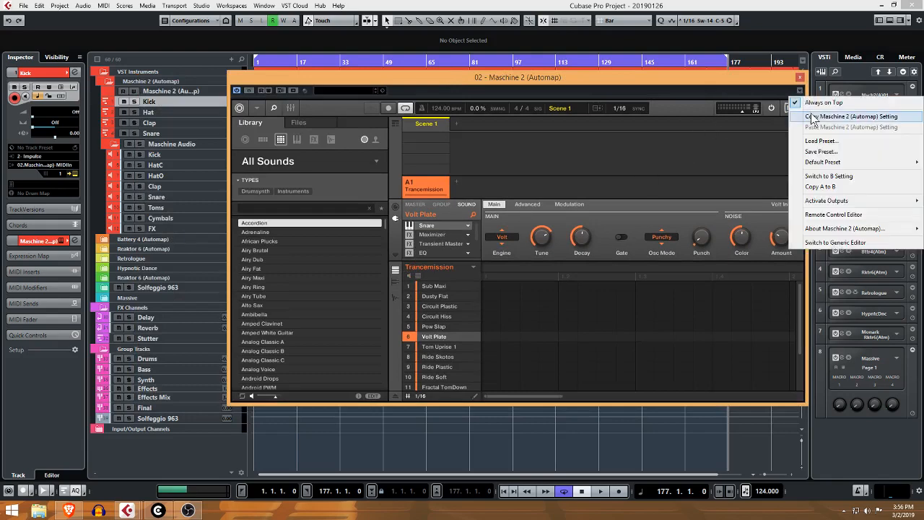
mouse_move(856, 201)
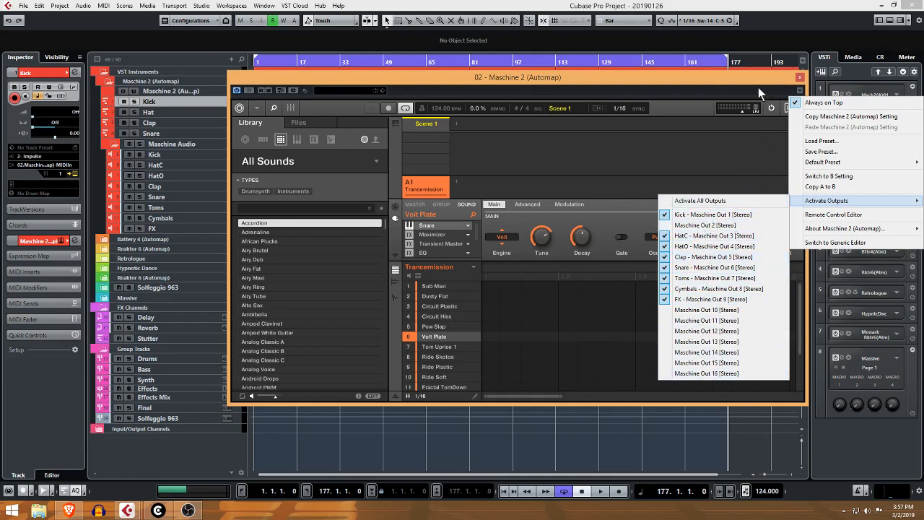
left_click(707, 78)
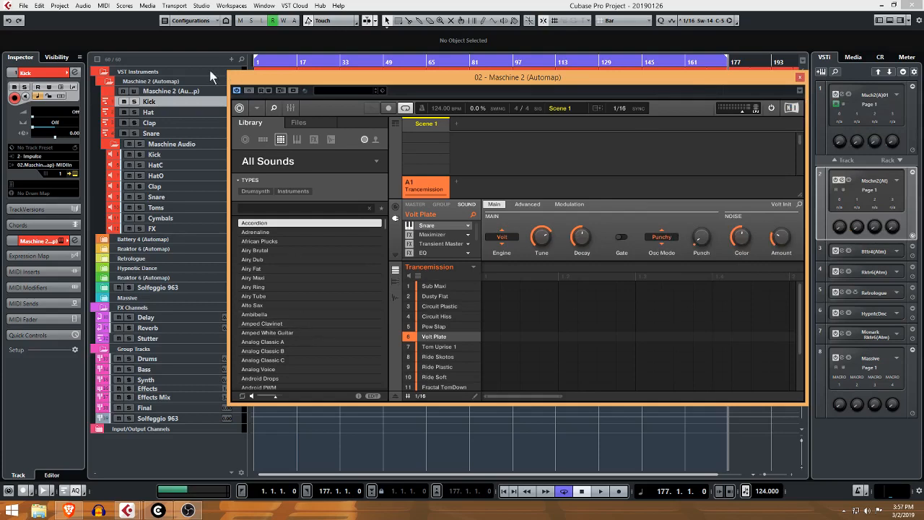
Select Maschine's Sub Maxi sound and, with its window clear of the track list, set the project cursor to 1.1.1.0.
left_click(448, 287)
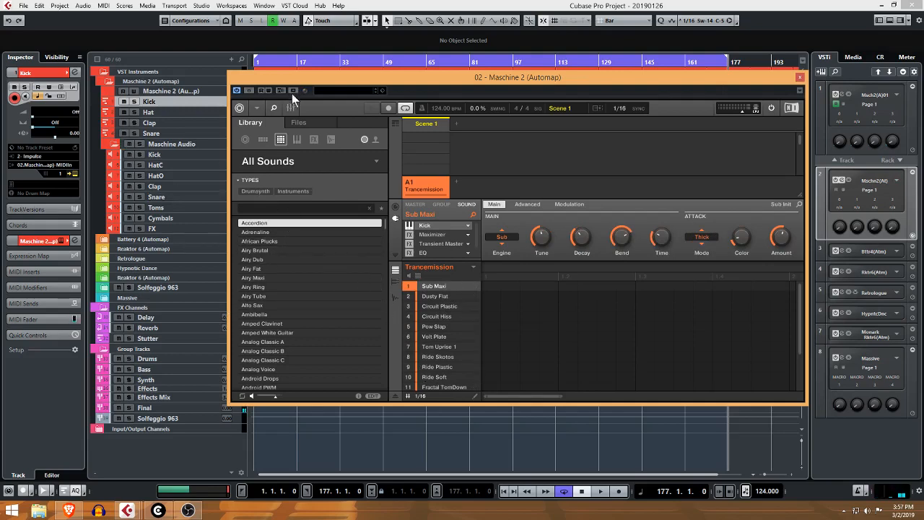
left_click_drag(319, 76, 361, 79)
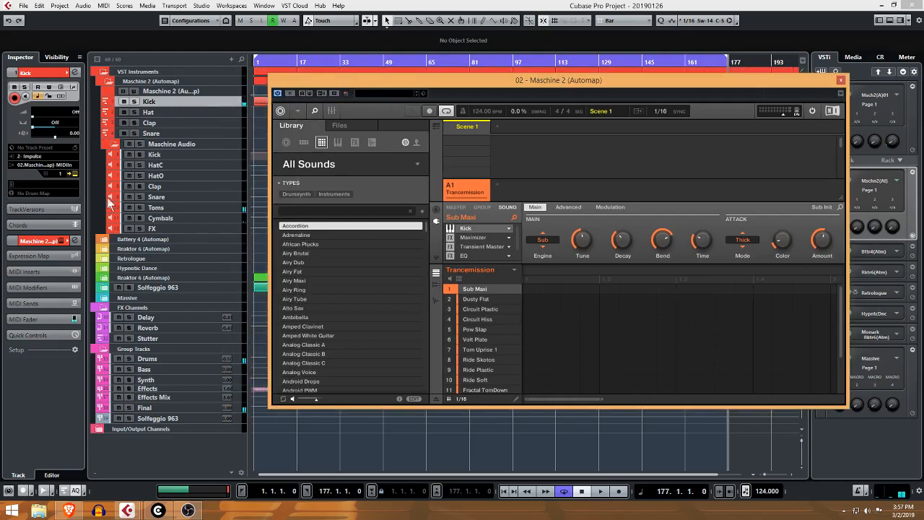
left_click(265, 61)
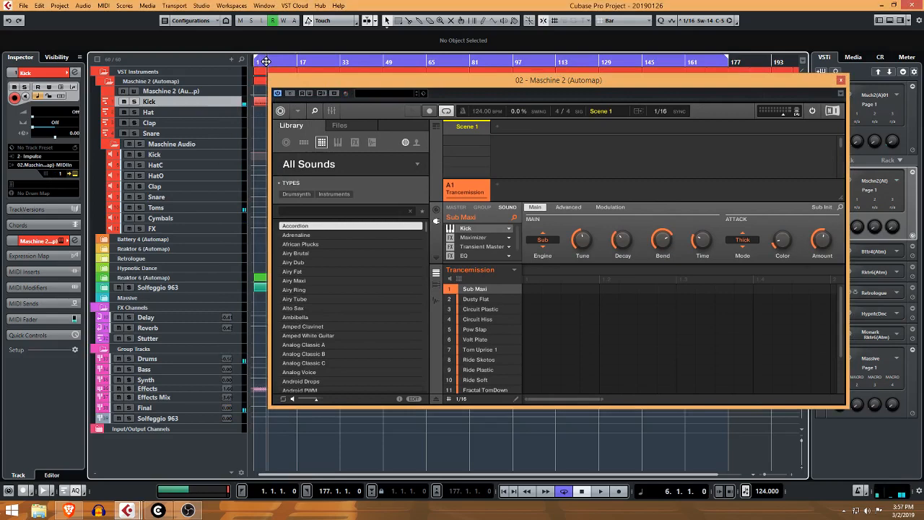
left_click_drag(266, 61, 250, 59)
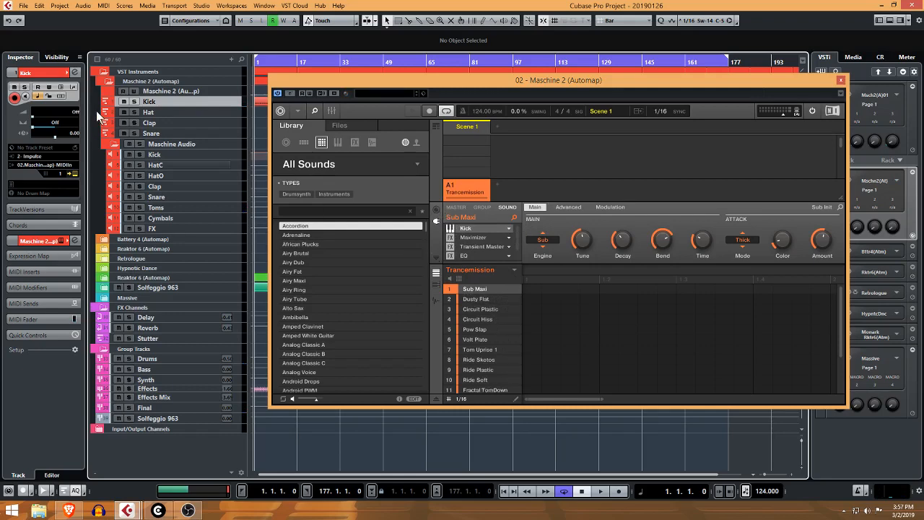
Activate the stereo output Maschine Out 10 and move its track into the Maschine Audio folder.
left_click(840, 94)
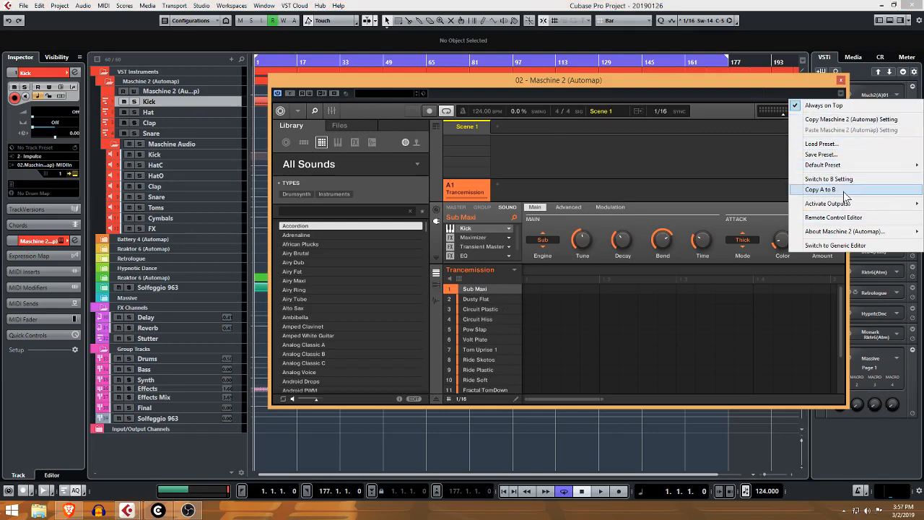
mouse_move(830, 204)
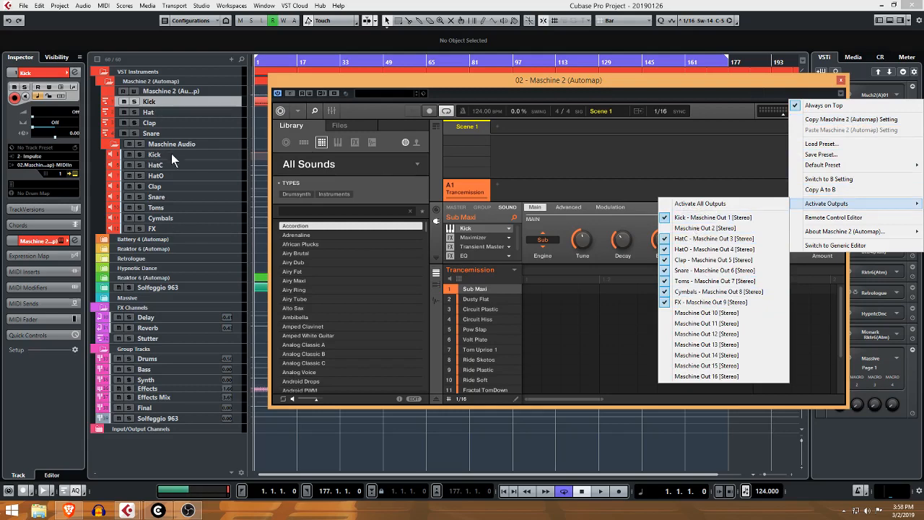
left_click(678, 314)
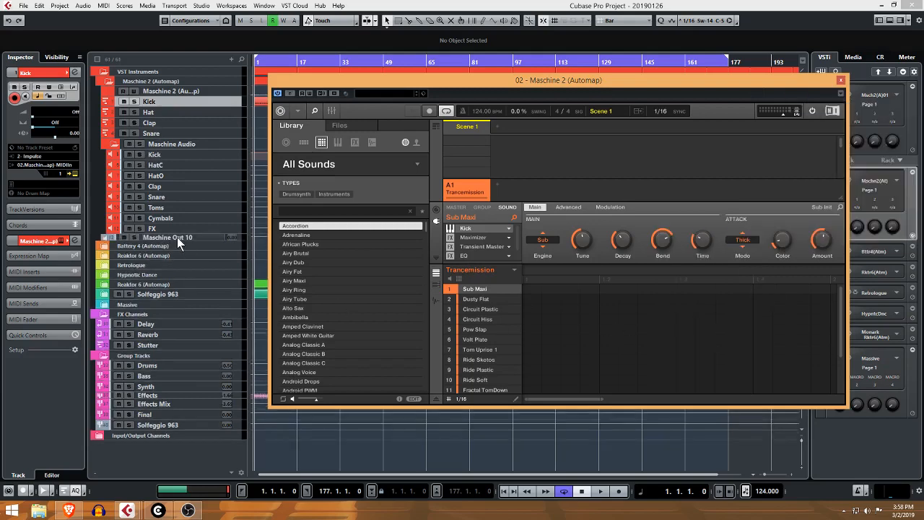
left_click_drag(177, 237, 185, 154)
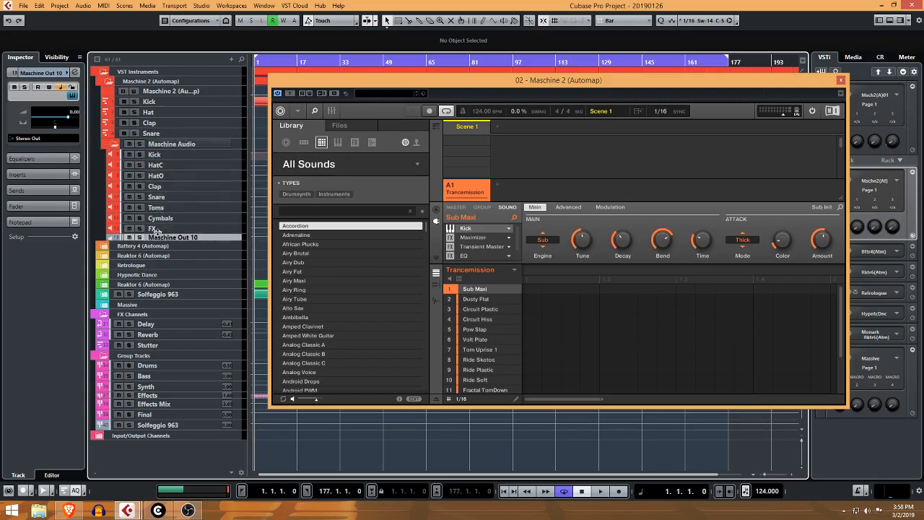
Rename the Maschine Out 10 track as Percussion.
double_click(164, 237)
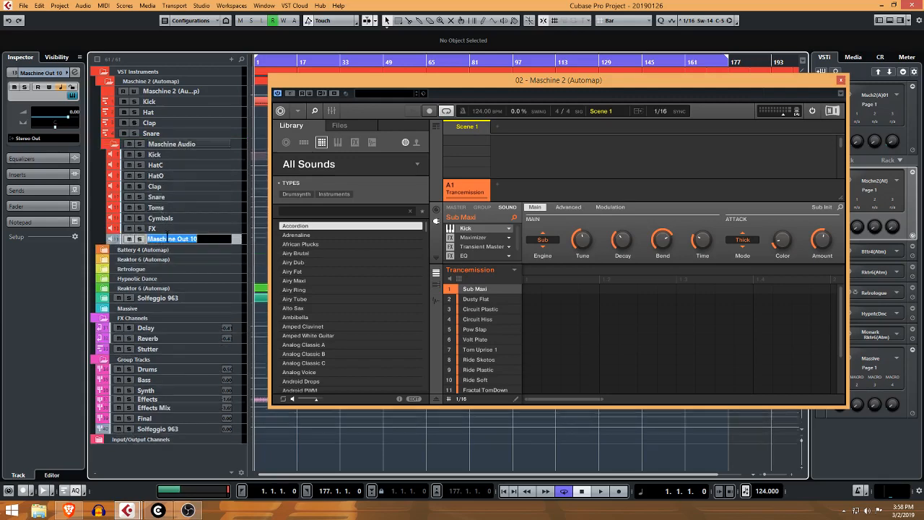
type("Percussion")
key("Return")
Place the Percussion track between Cymbals and FX and colour it red like the other Maschine tracks.
left_click_drag(190, 243, 204, 226)
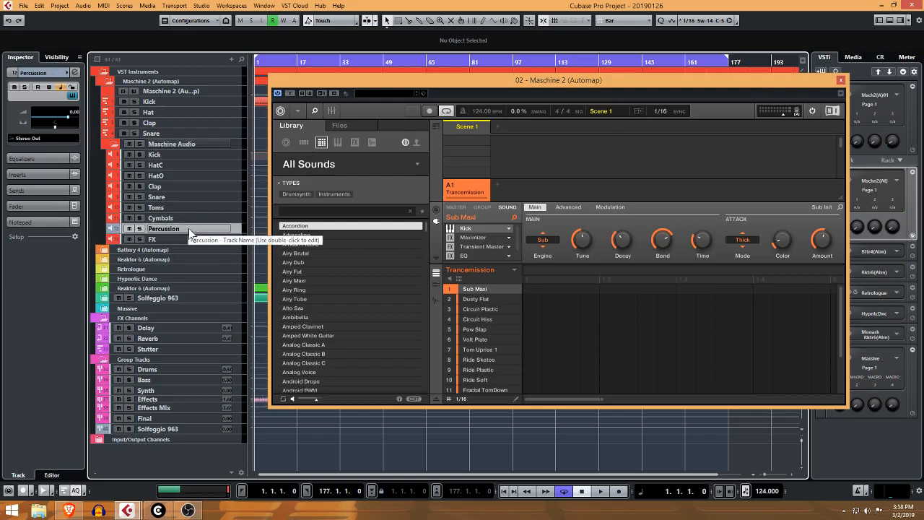
left_click(68, 73)
left_click(93, 73)
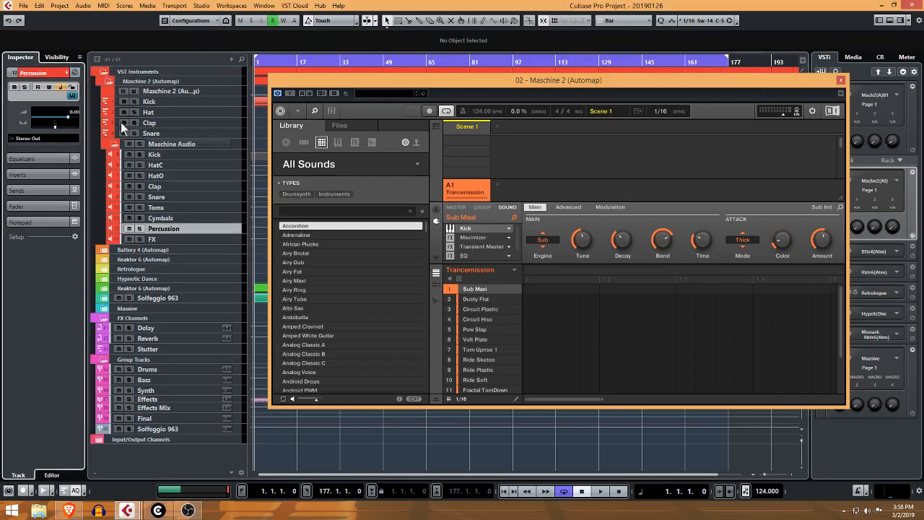
Review which Maschine 2 stereo outputs are activated and the track names assigned to them.
left_click(841, 94)
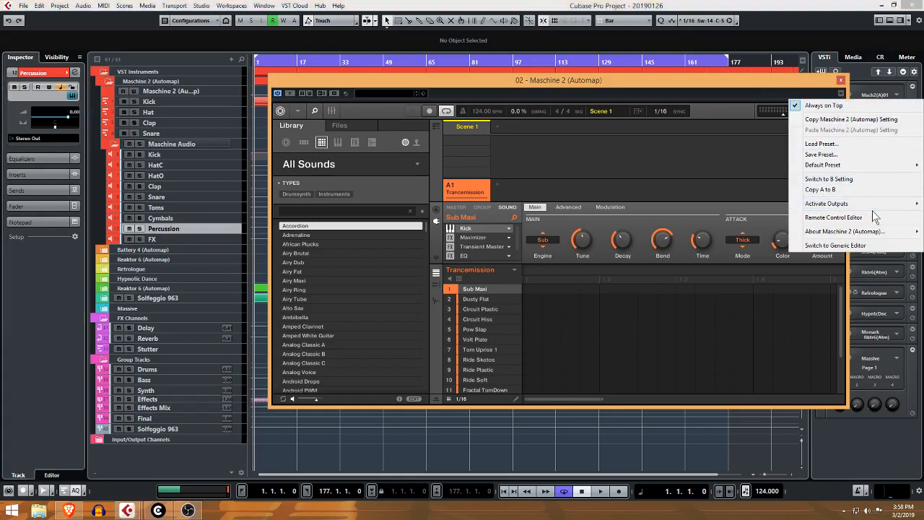
mouse_move(878, 204)
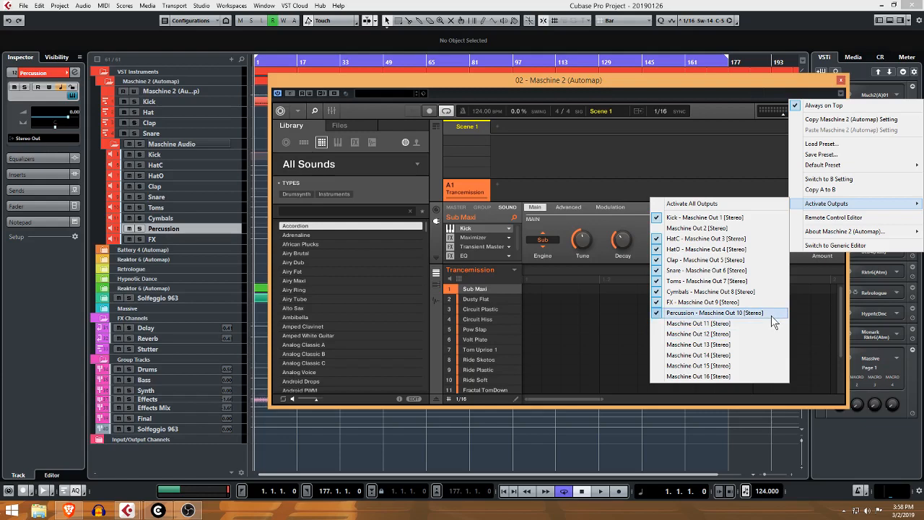
left_click(768, 86)
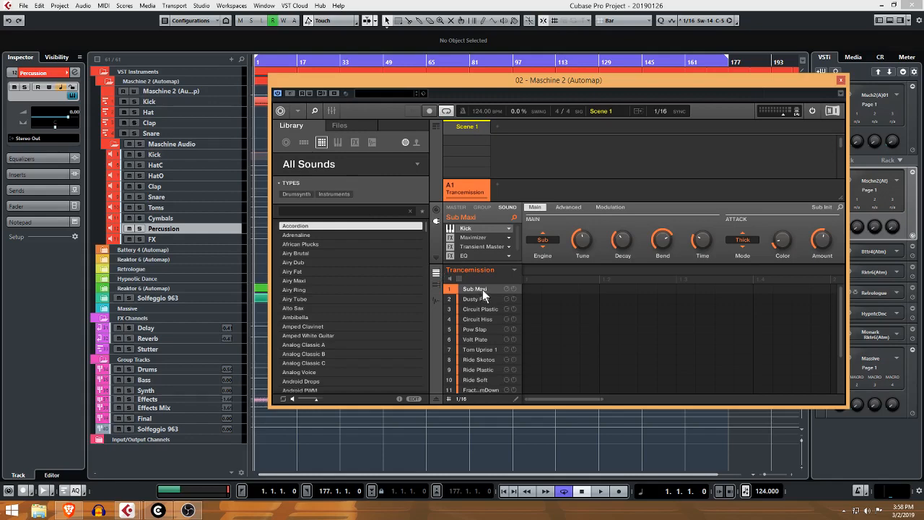
Show the Sub Maxi sound's audio output settings and examine the available output destinations.
left_click(436, 209)
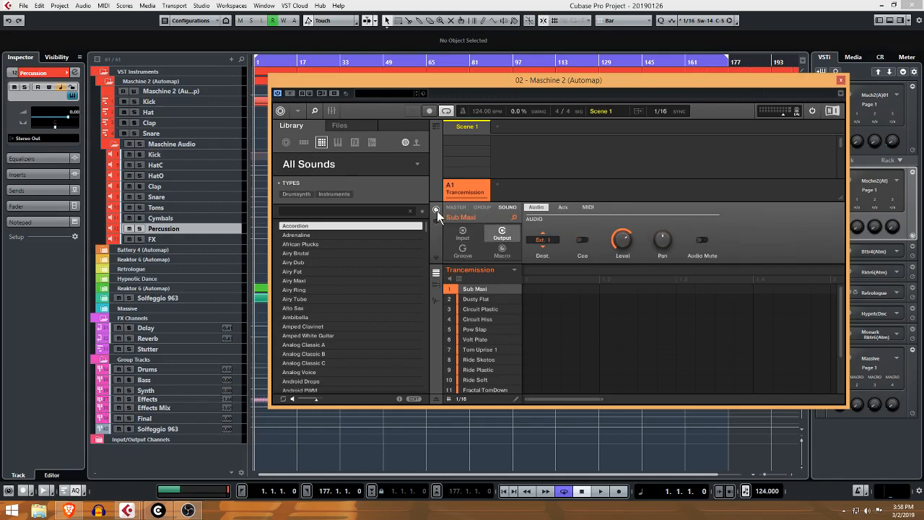
left_click(435, 221)
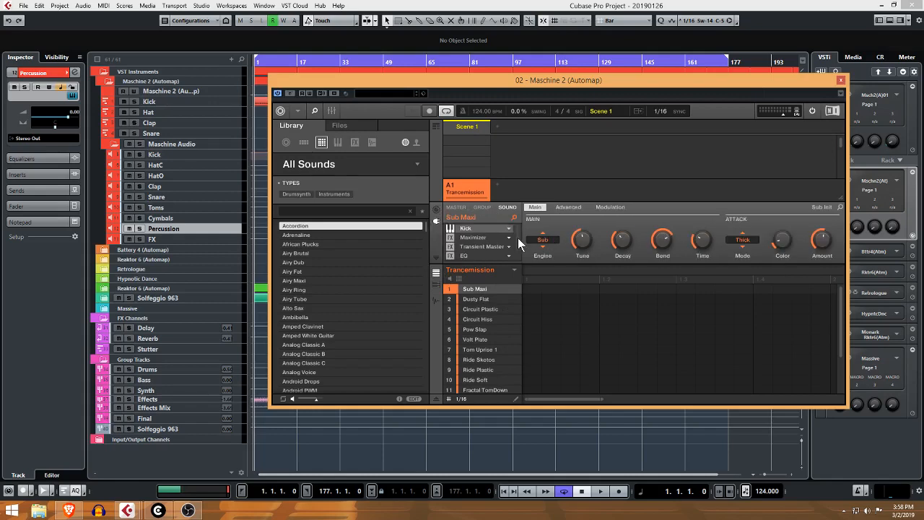
left_click(437, 210)
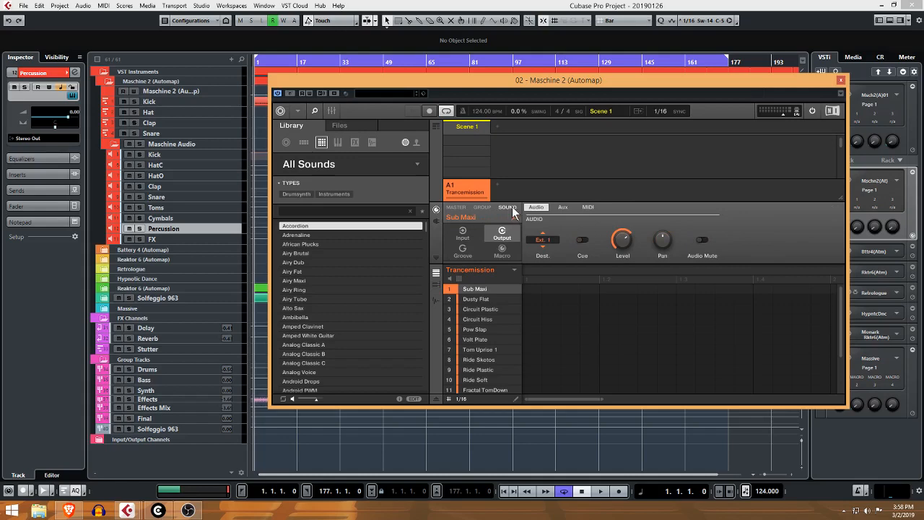
left_click(547, 244)
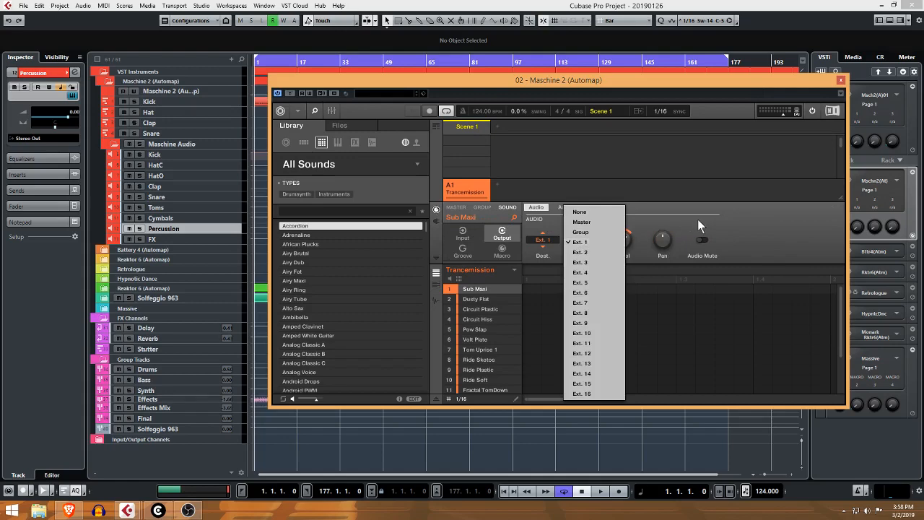
left_click(724, 210)
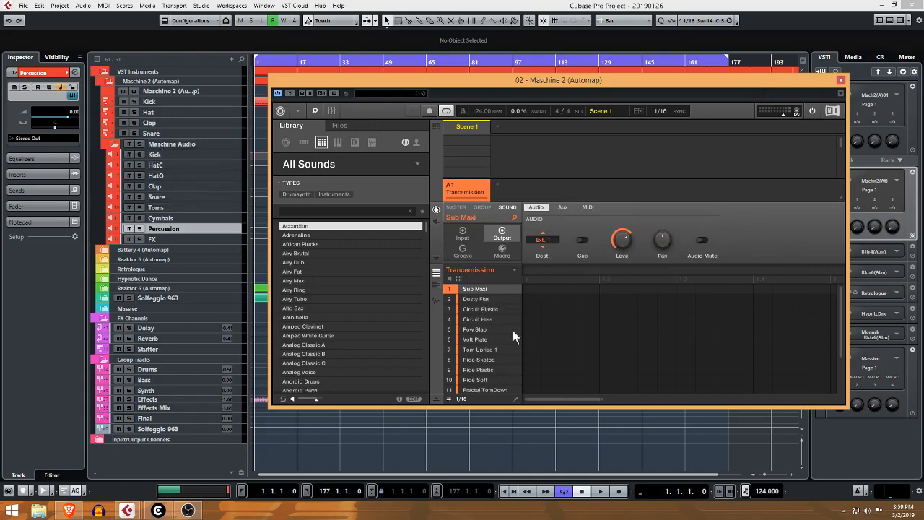
Check the output destination of each Maschine sound from Dusty Flat through Ride Plastic.
left_click(492, 310)
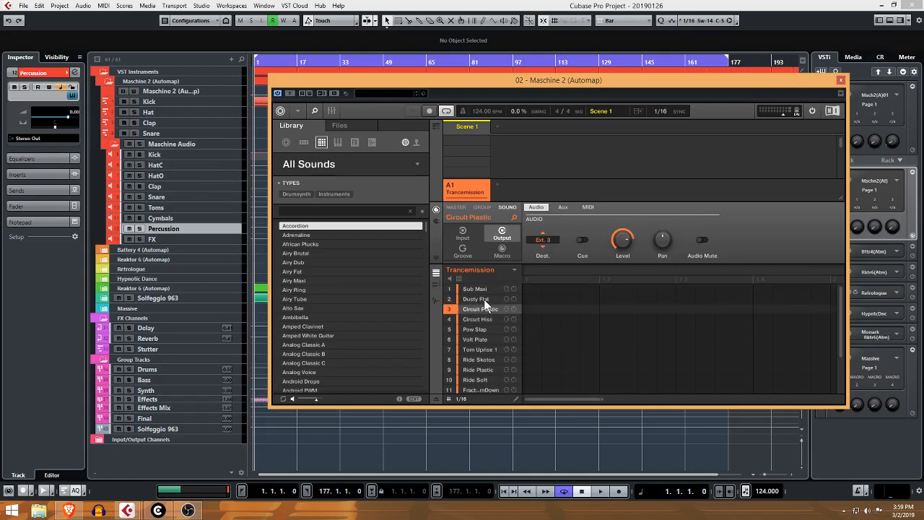
left_click(484, 299)
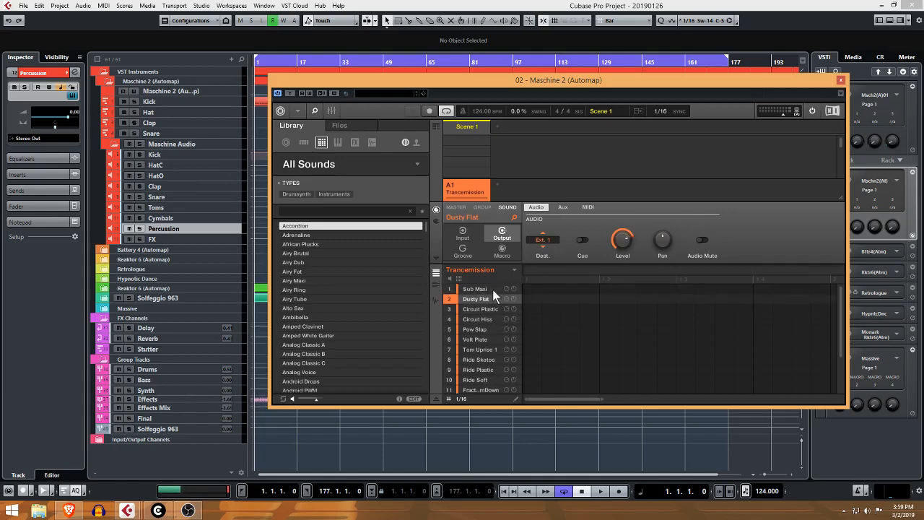
left_click(479, 311)
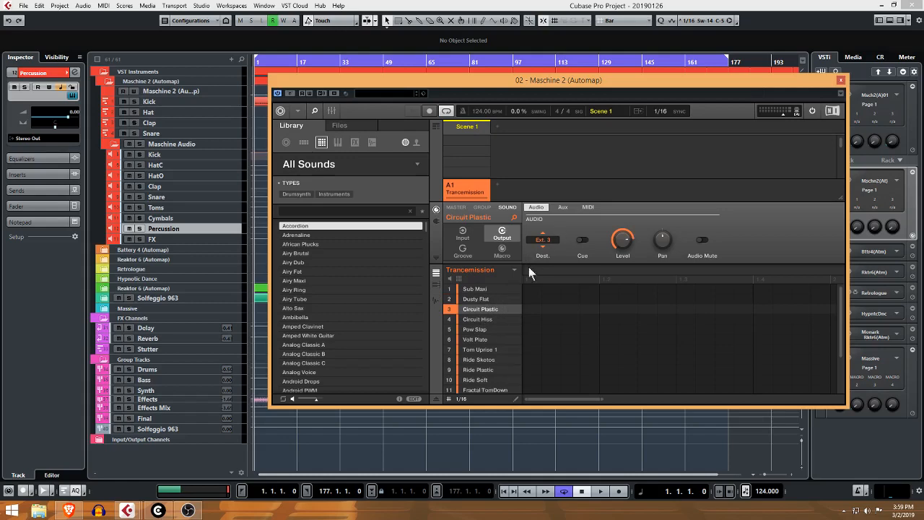
left_click(490, 318)
left_click(489, 329)
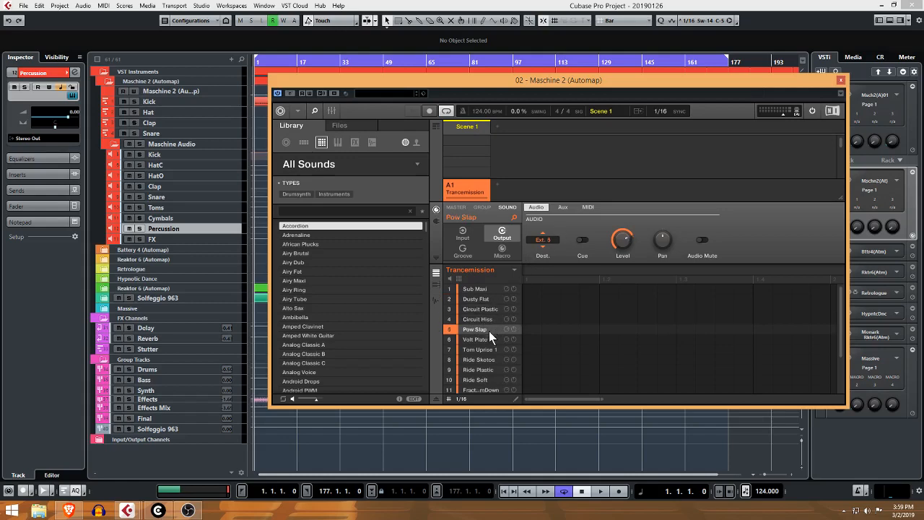
left_click(488, 339)
left_click(488, 349)
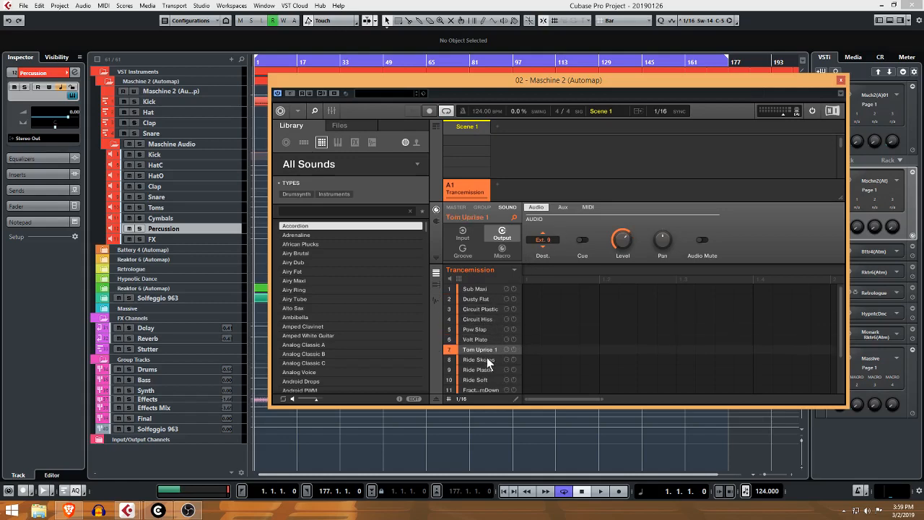
left_click(486, 358)
left_click(483, 367)
Set the Dusty Flat sound's audio output destination to Ext. 2.
left_click(489, 298)
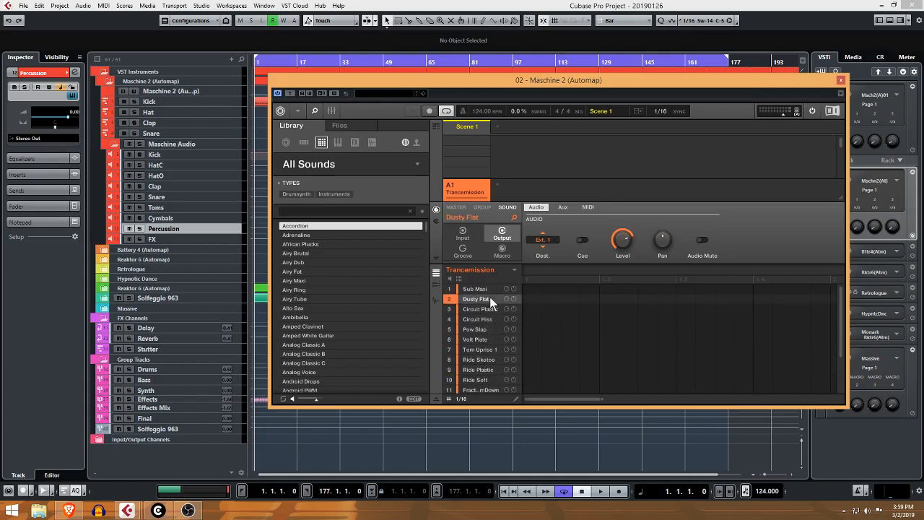
left_click(549, 241)
left_click(591, 253)
Review the output routing of the Circuit Plastic, Circuit Hiss, Pow Slap and Volt Plate sounds.
left_click(482, 309)
left_click(483, 319)
left_click(484, 330)
left_click(482, 339)
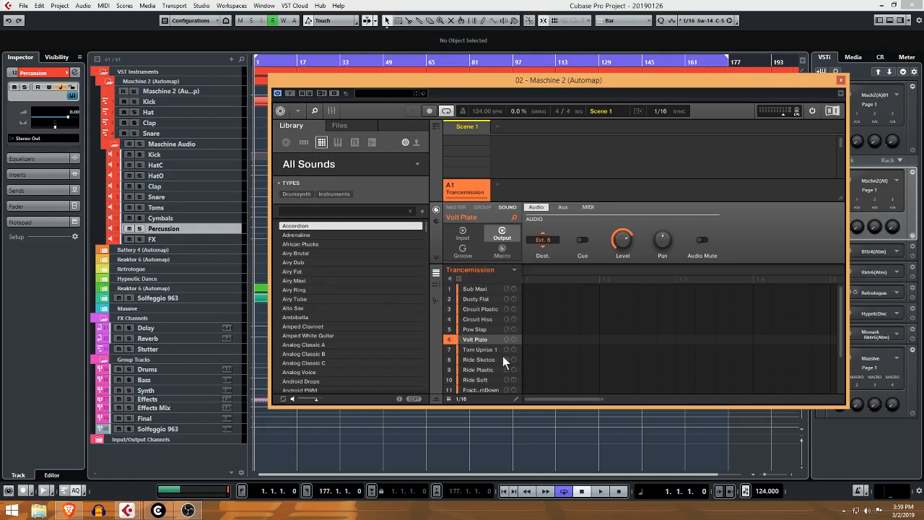
With the Maschine window closed, open the Kick track's first part in the note editor and audition its key.
left_click(165, 102)
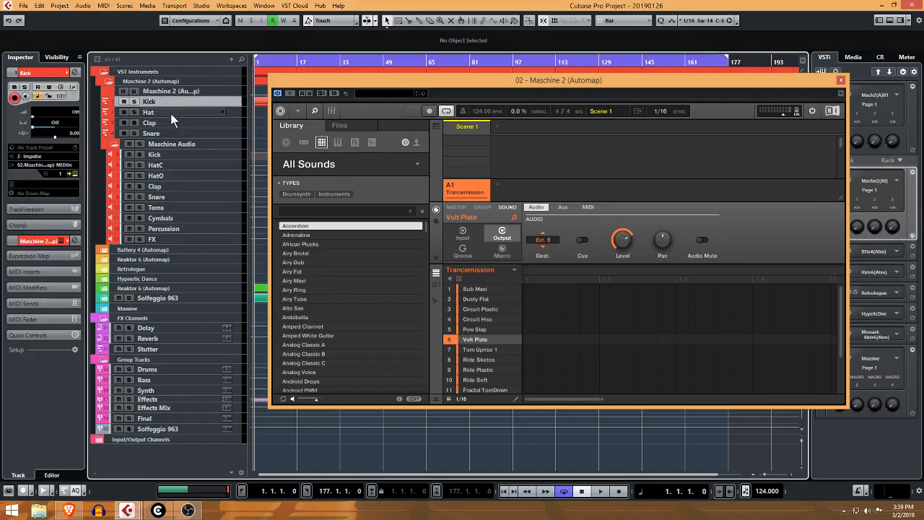
left_click(840, 80)
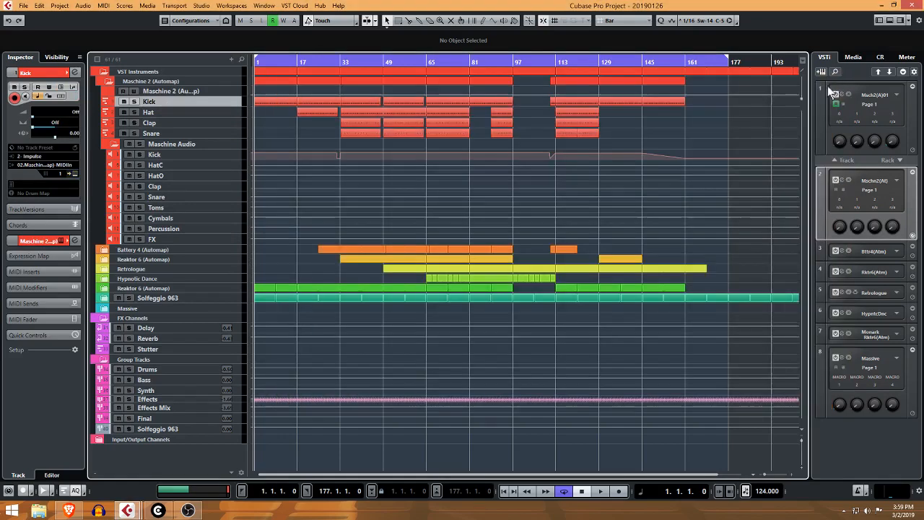
double_click(264, 101)
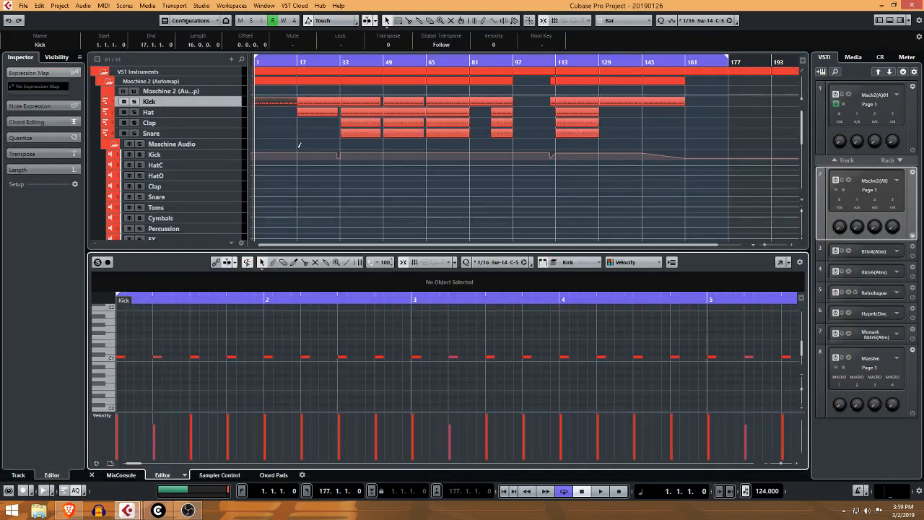
left_click(108, 357)
Show the Hat part that starts at bar 17 in the note editor, with the cursor at 22.1.1.0, and audition its key.
left_click(322, 109)
left_click(304, 62)
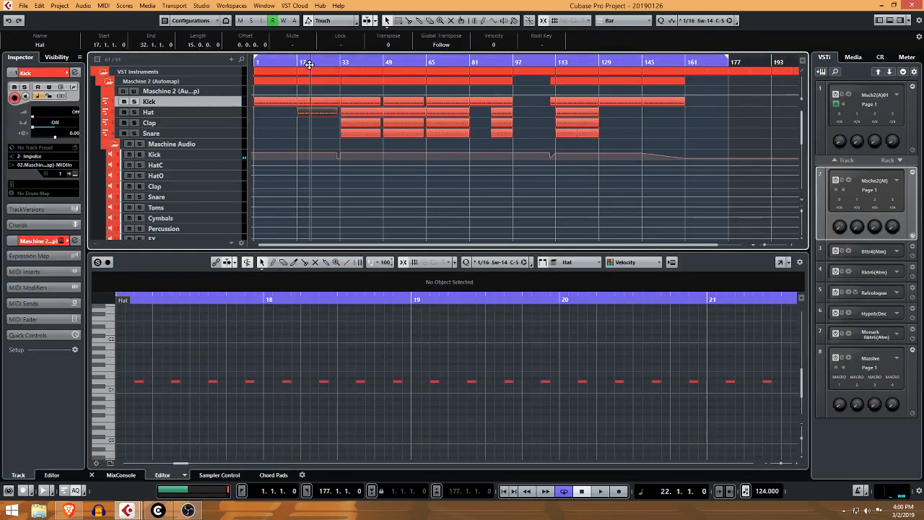
left_click(112, 385)
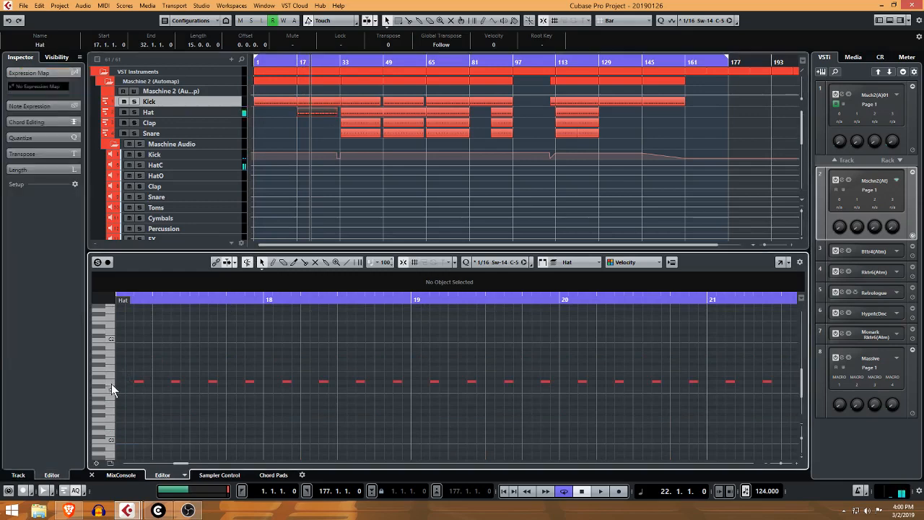
With the project cursor at 39.1.1.0, show the Hat and Clap parts near bar 33 and audition the Clap keys.
left_click(357, 62)
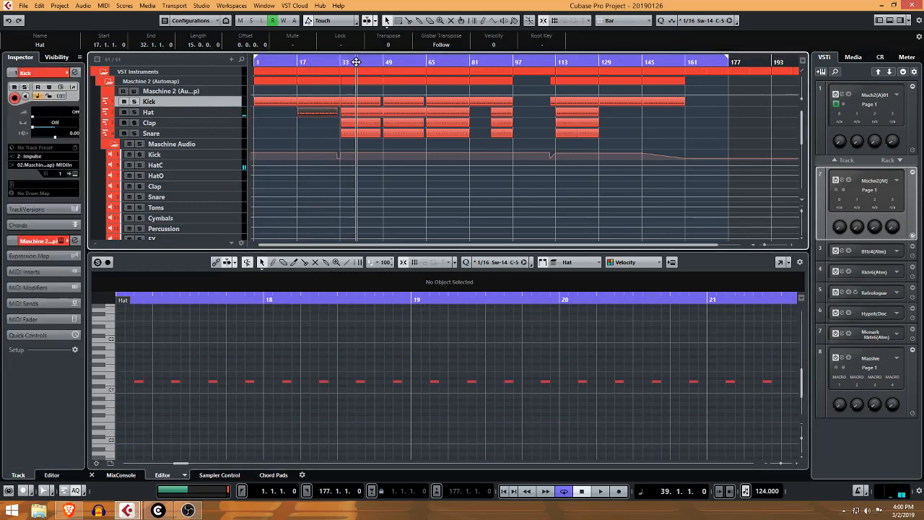
left_click(361, 112)
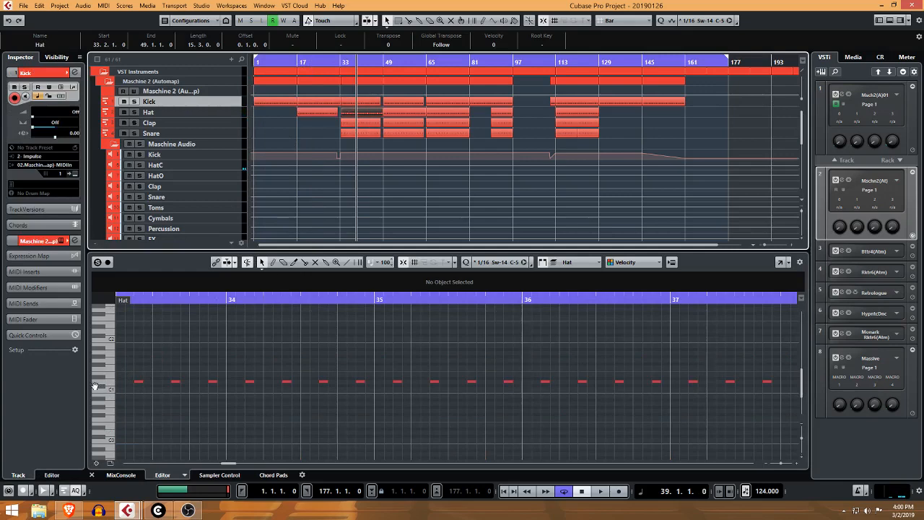
left_click(352, 124)
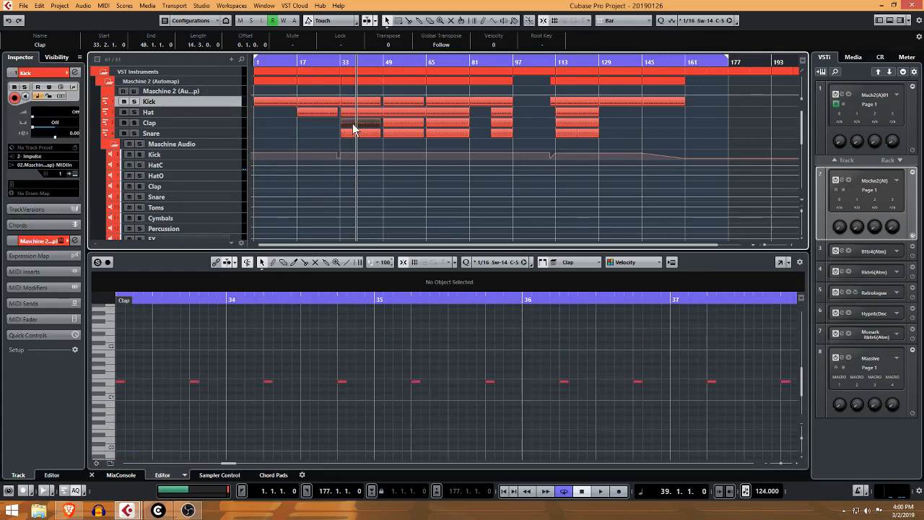
left_click(113, 384)
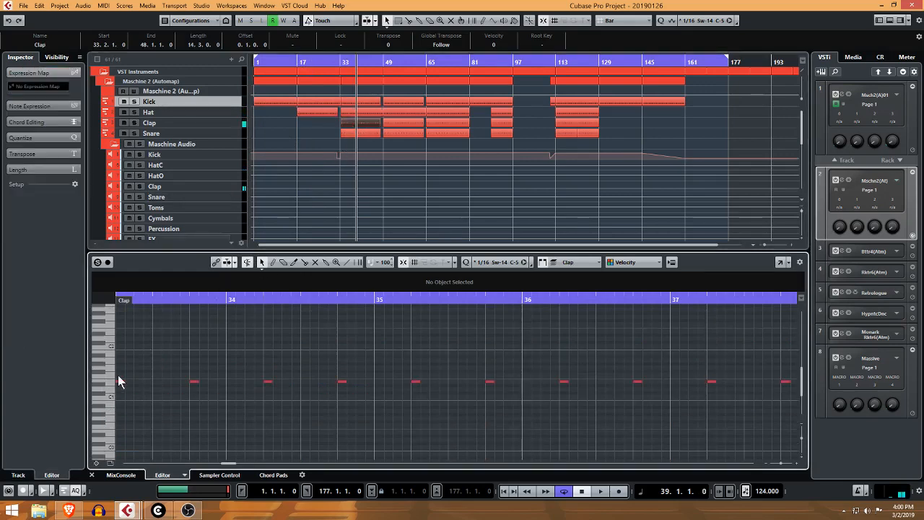
left_click(112, 381)
left_click(108, 403)
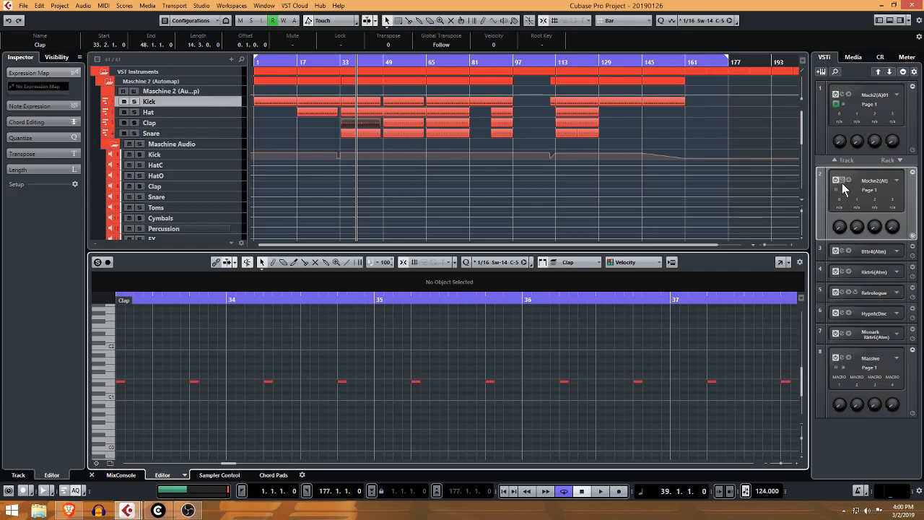
With the first Maschine 2 instrument's window open and moved aside, add a MIDI track named Demo Drag.
left_click(842, 96)
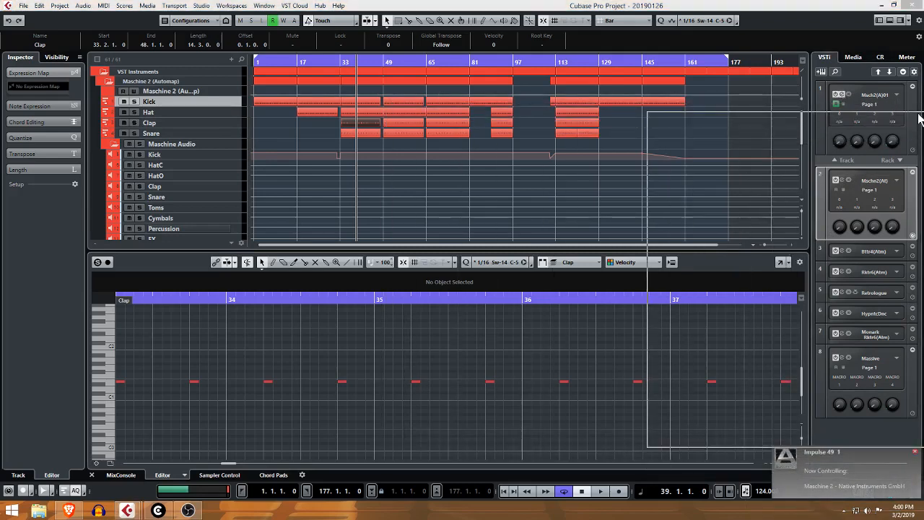
scroll(268, 169, "down", 15)
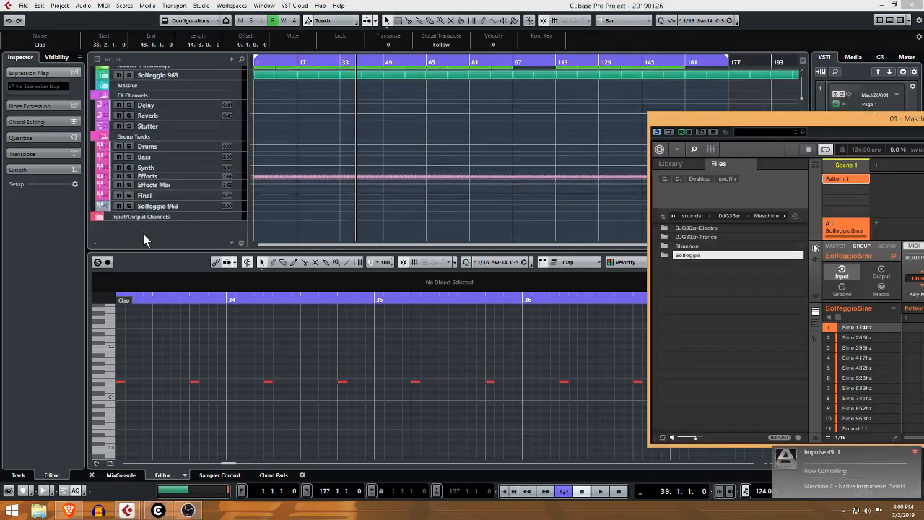
right_click(149, 237)
left_click(206, 260)
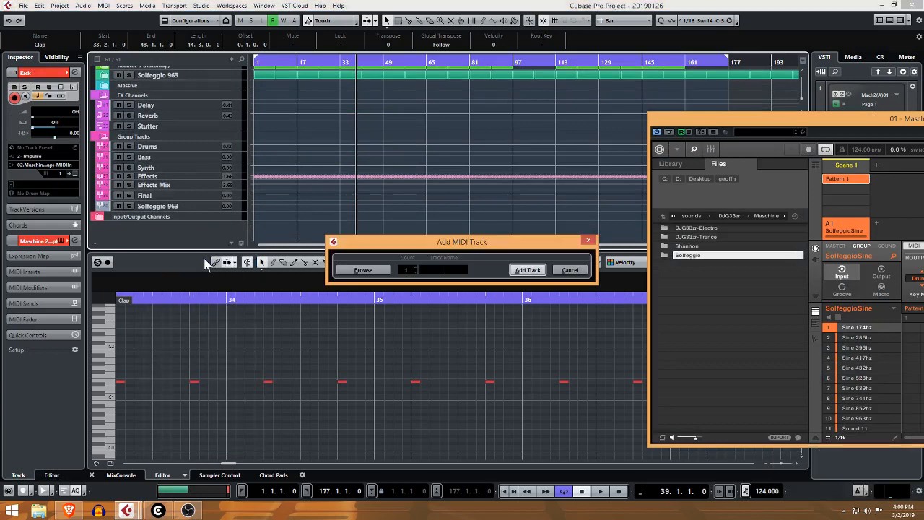
type("Dem")
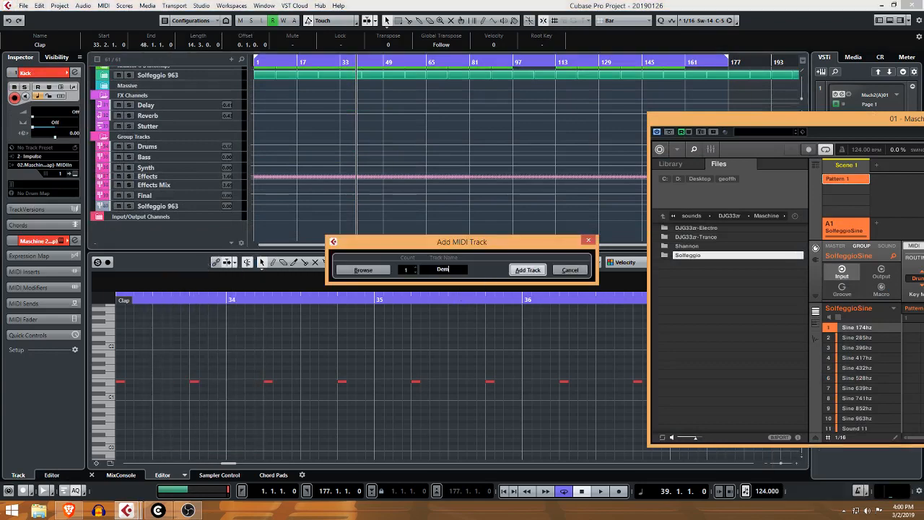
type("o Drag")
key("Return")
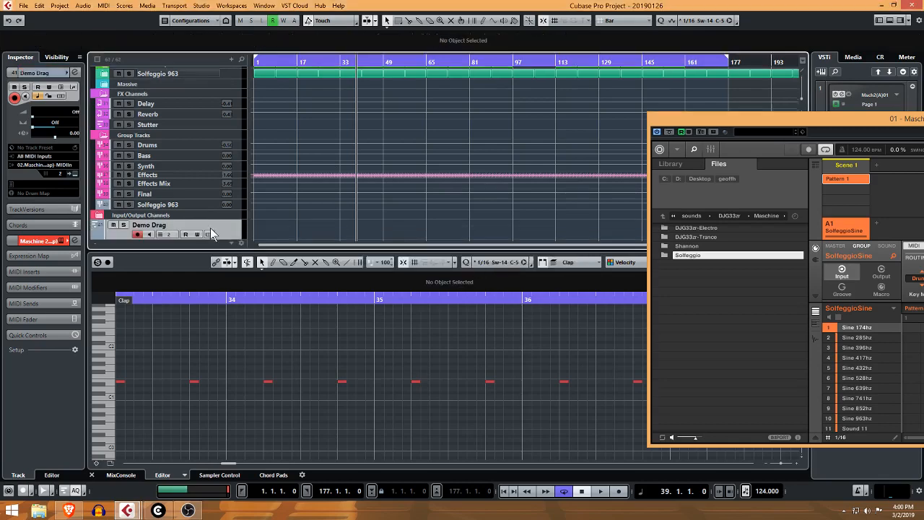
Check the MIDI output destinations available to the Demo Drag track, including both Maschine 2 instruments.
scroll(210, 228, "down", 1)
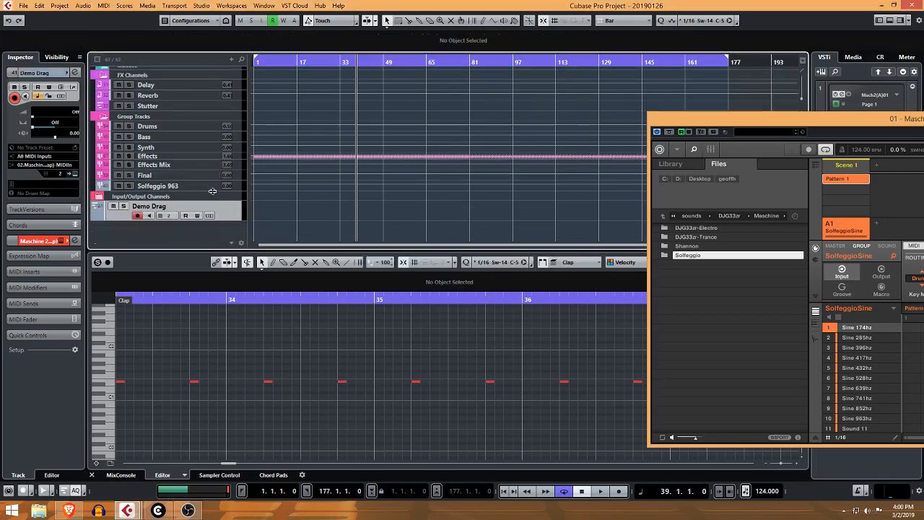
left_click(33, 164)
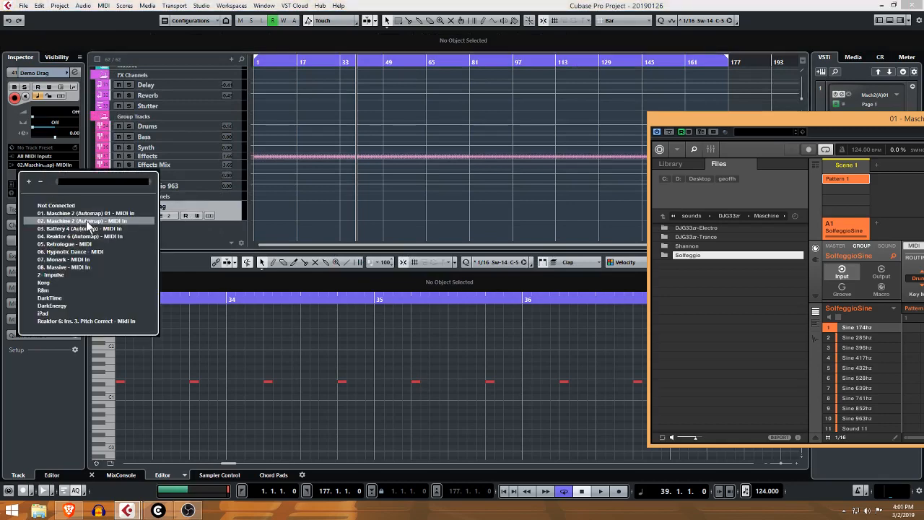
left_click(818, 134)
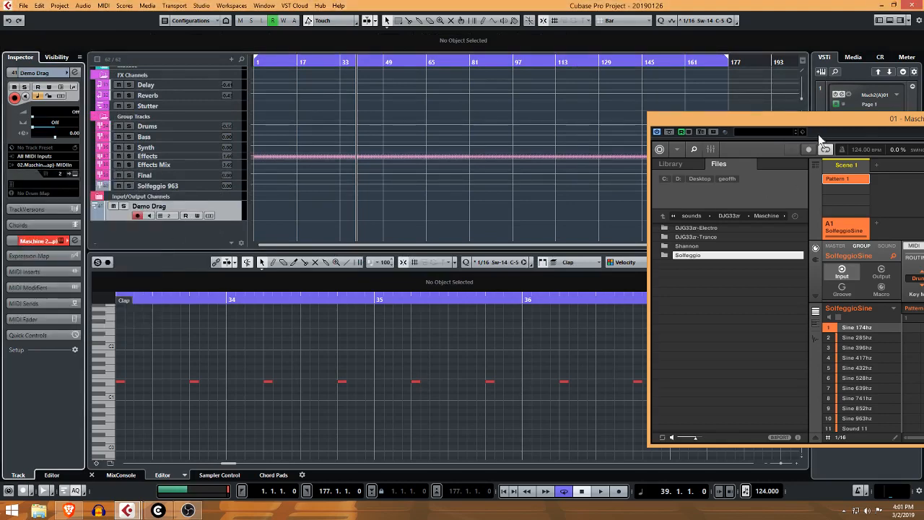
Select Pattern 1 in the first Maschine 2 instrument and display its sound library.
left_click(864, 180)
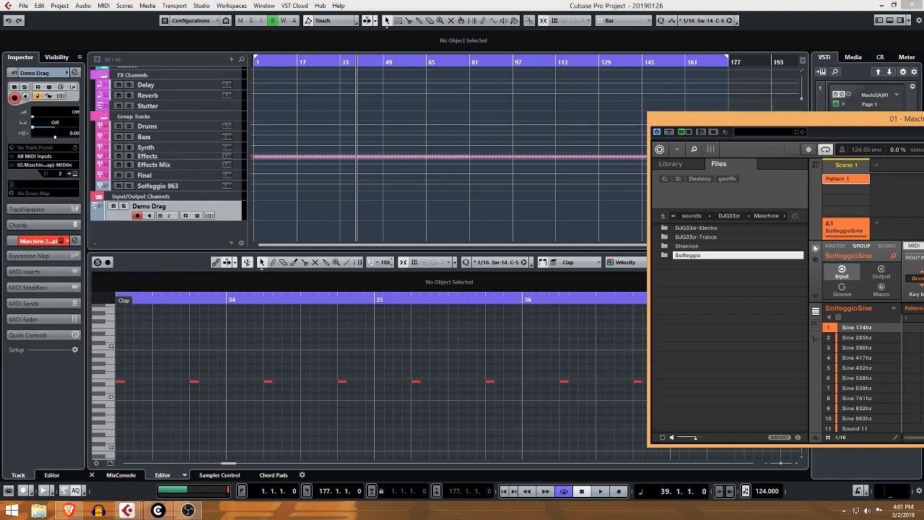
left_click(671, 165)
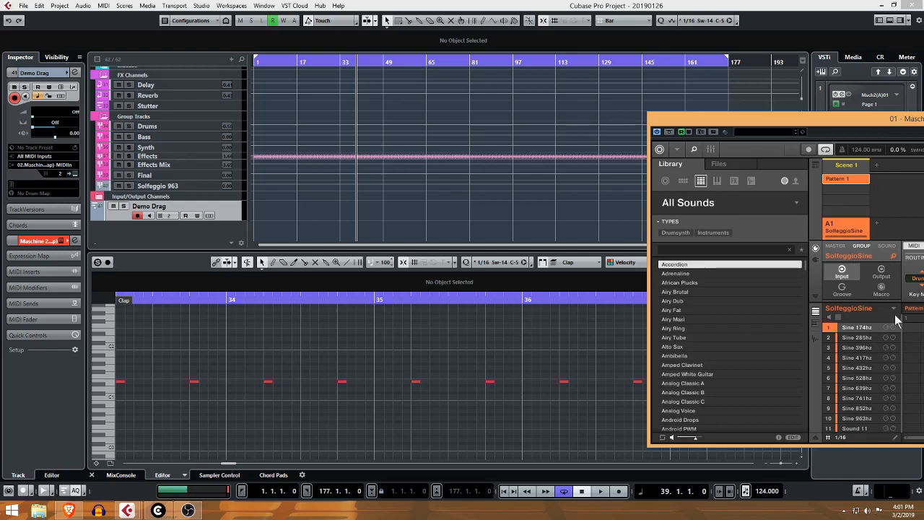
Examine Pattern 1's Sine 174hz notes in the keyboard view and return the pattern editor to the group view.
left_click(817, 330)
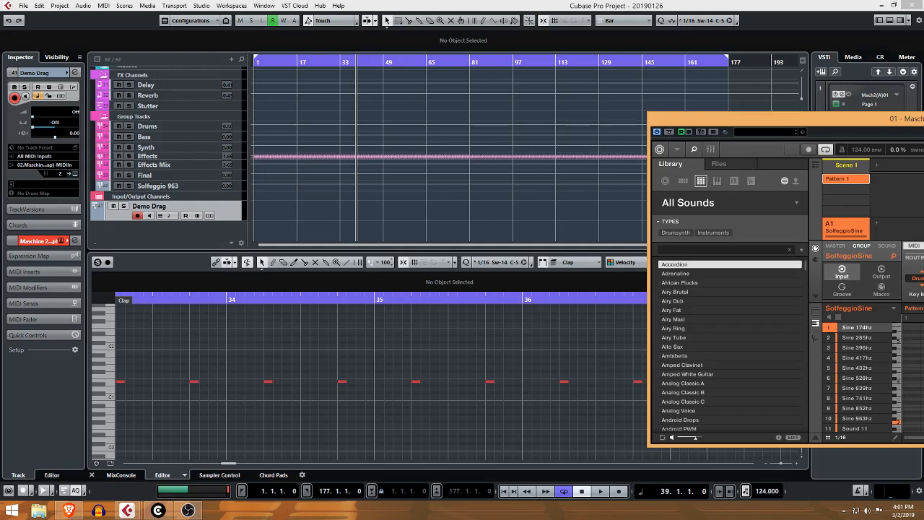
left_click_drag(923, 120, 621, 99)
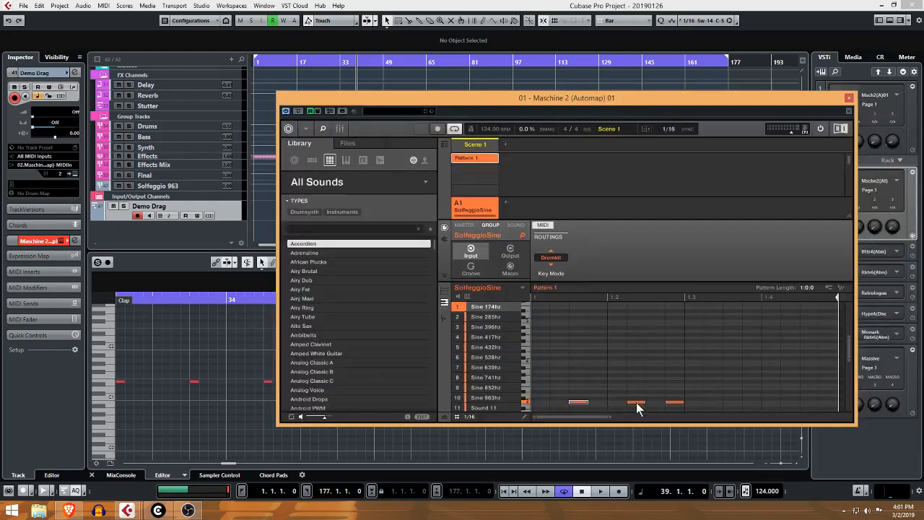
left_click_drag(636, 402, 638, 395)
left_click(446, 304)
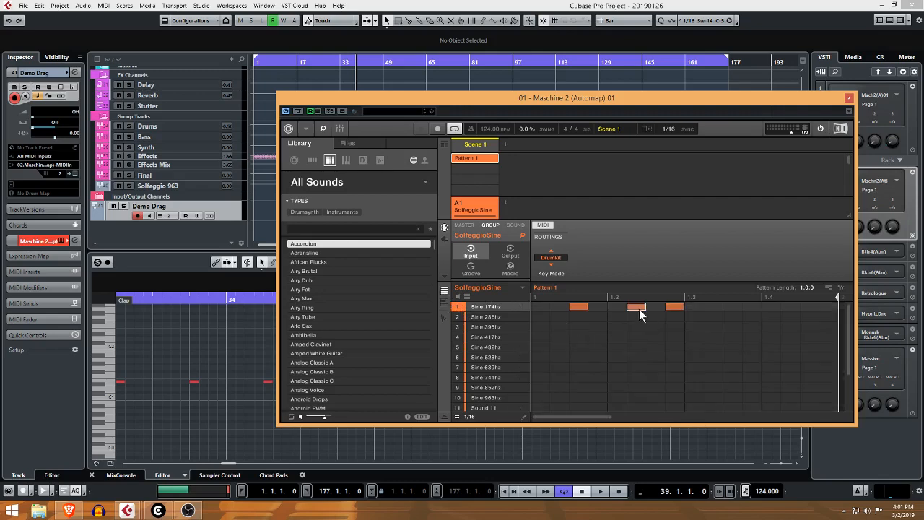
left_click_drag(604, 96, 732, 89)
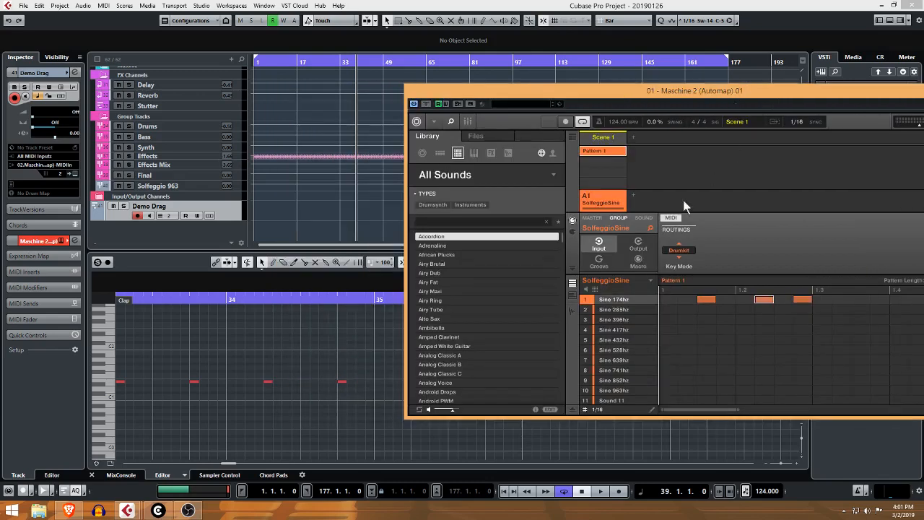
Check the SolfeggioSine group's and Pattern 1's options for a way to get the pattern's MIDI out.
left_click(640, 281)
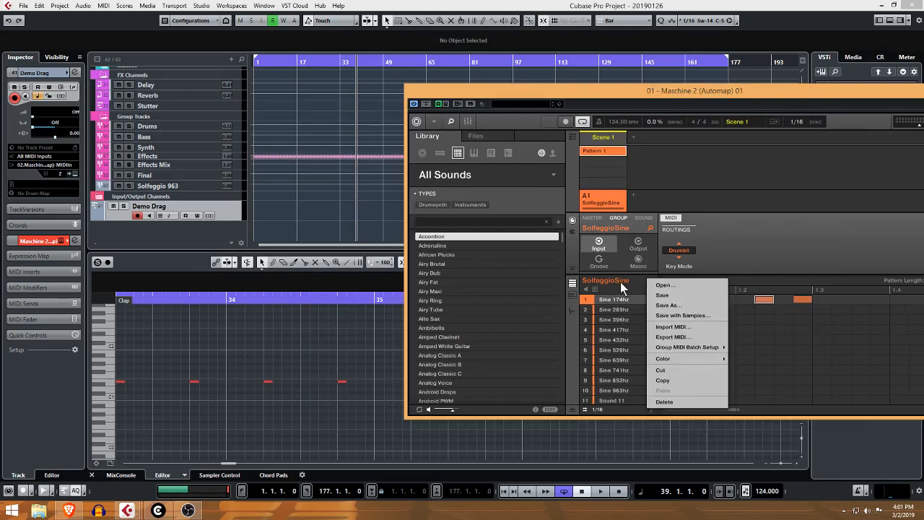
left_click(618, 283)
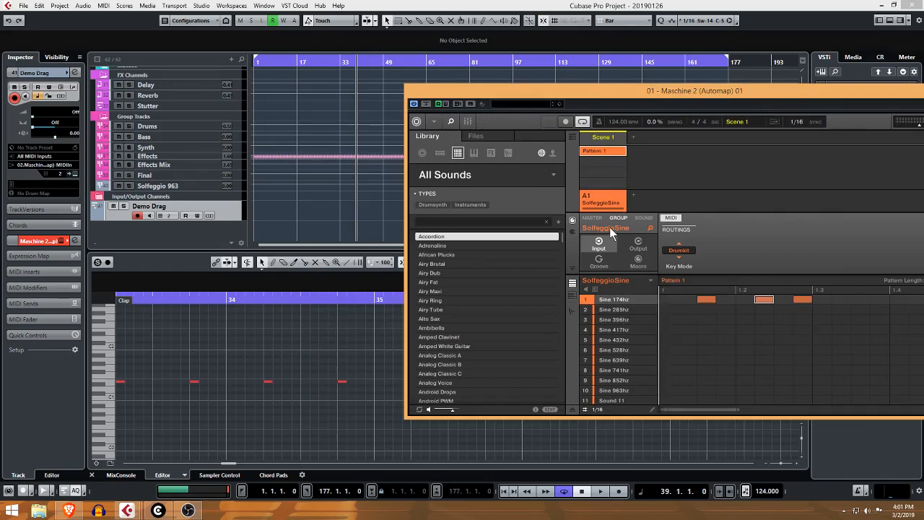
right_click(601, 150)
left_click(616, 281)
right_click(617, 282)
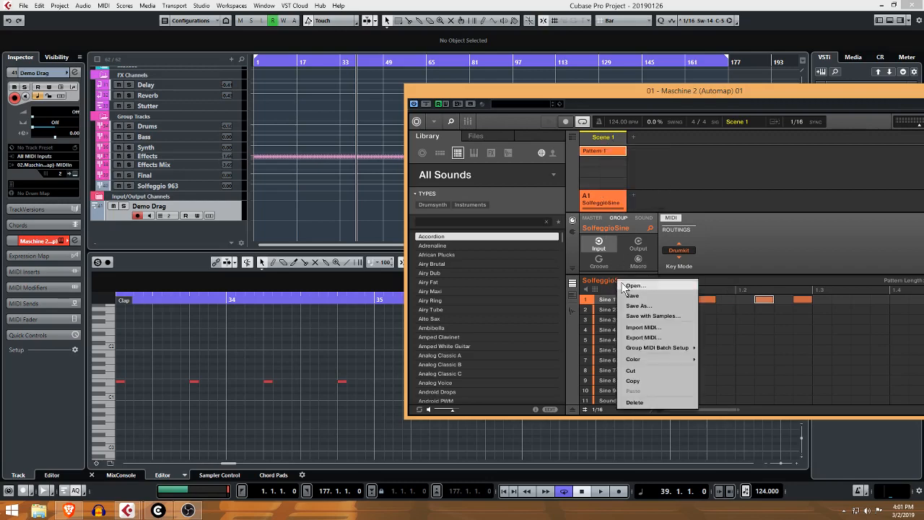
left_click(722, 253)
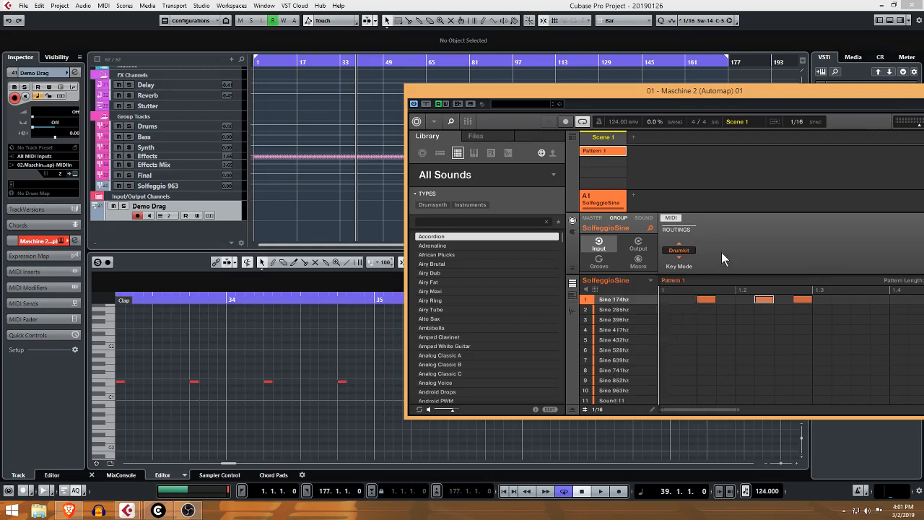
Review the Default, Plug-ins and Hardware preferences of Maschine 2, and close the preferences without changes.
left_click_drag(487, 92, 335, 95)
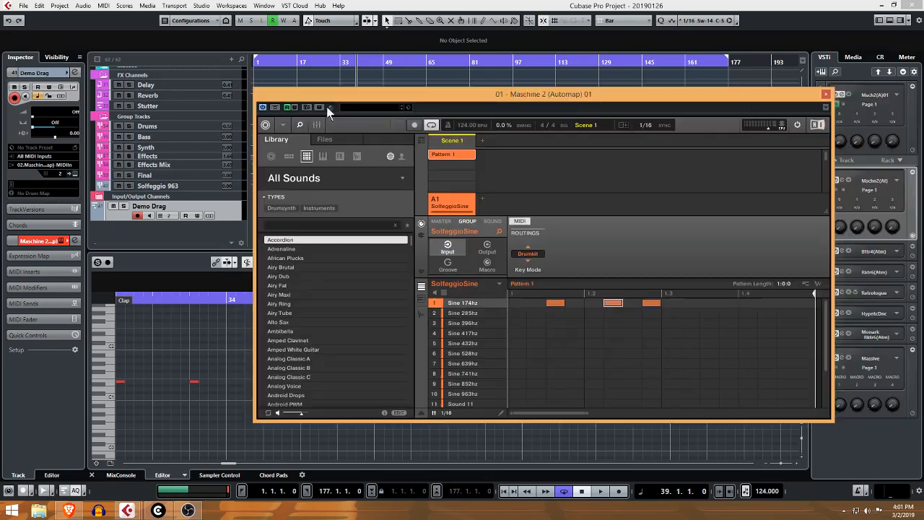
left_click(281, 125)
mouse_move(318, 152)
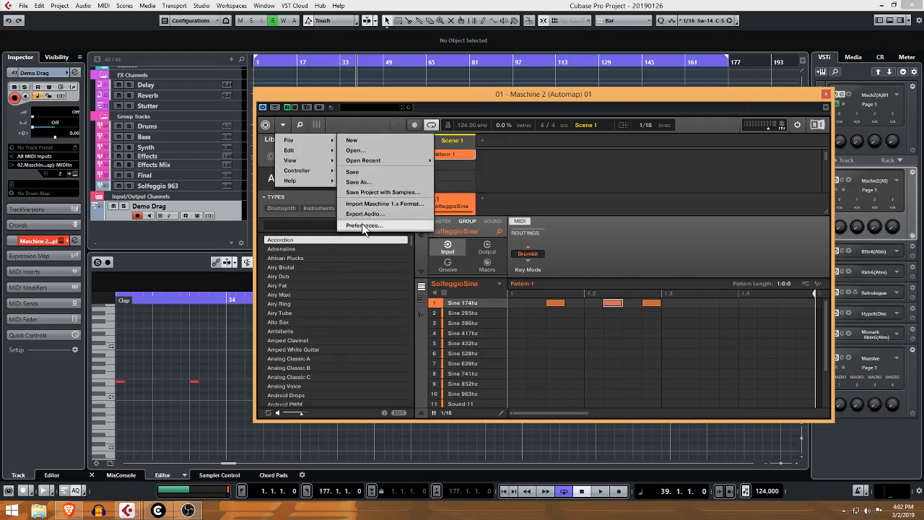
left_click(363, 224)
left_click(303, 136)
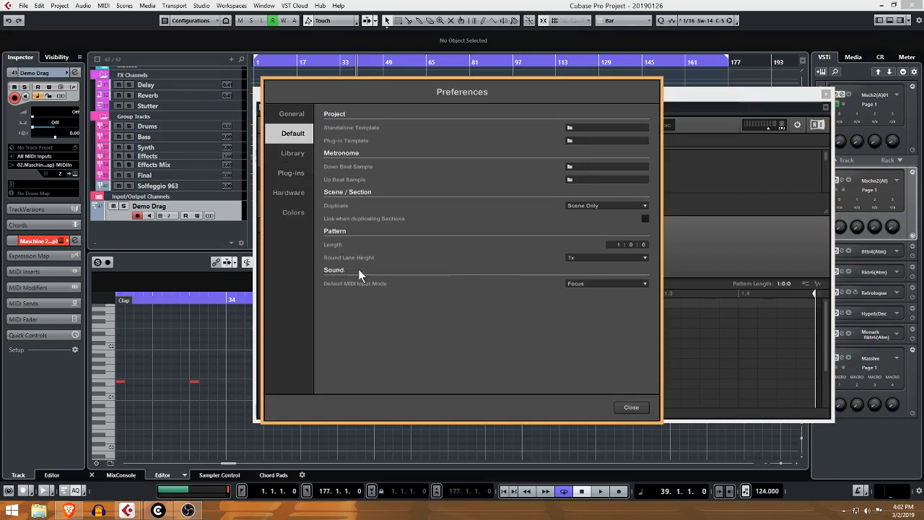
left_click(295, 171)
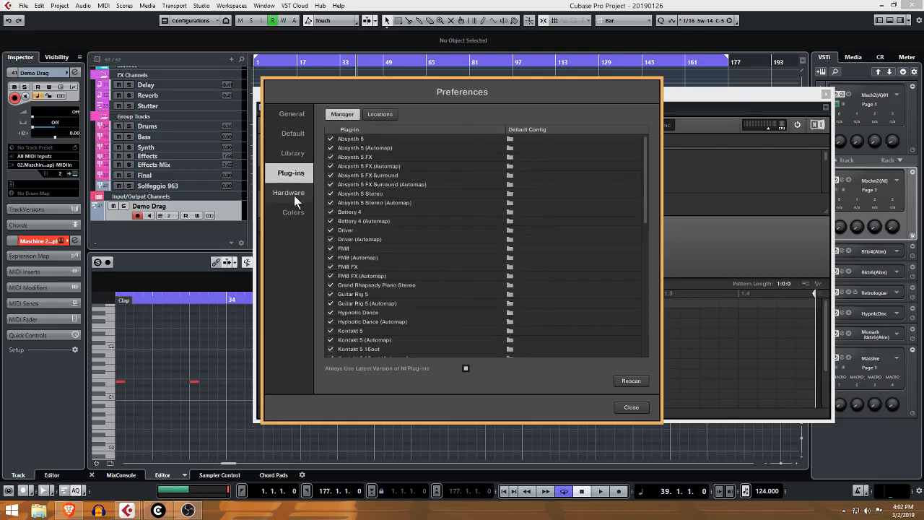
left_click(292, 193)
left_click(631, 407)
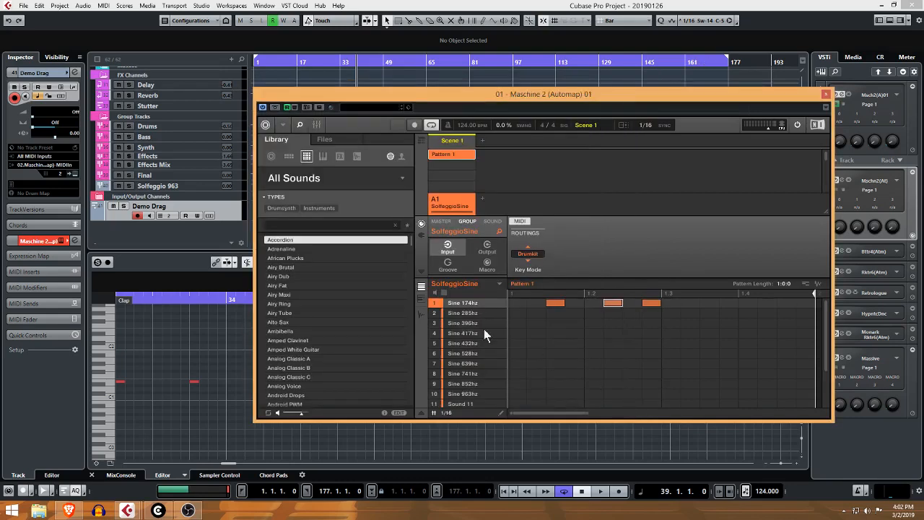
Check the SolfeggioSine group's controls and MIDI import and export options again.
left_click(444, 293)
left_click(445, 294)
left_click(500, 283)
left_click(501, 282)
right_click(491, 286)
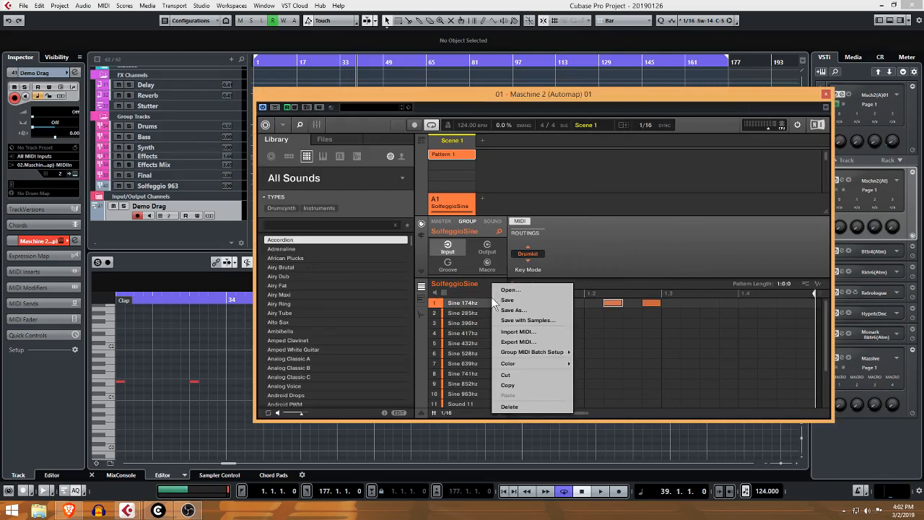
left_click(733, 261)
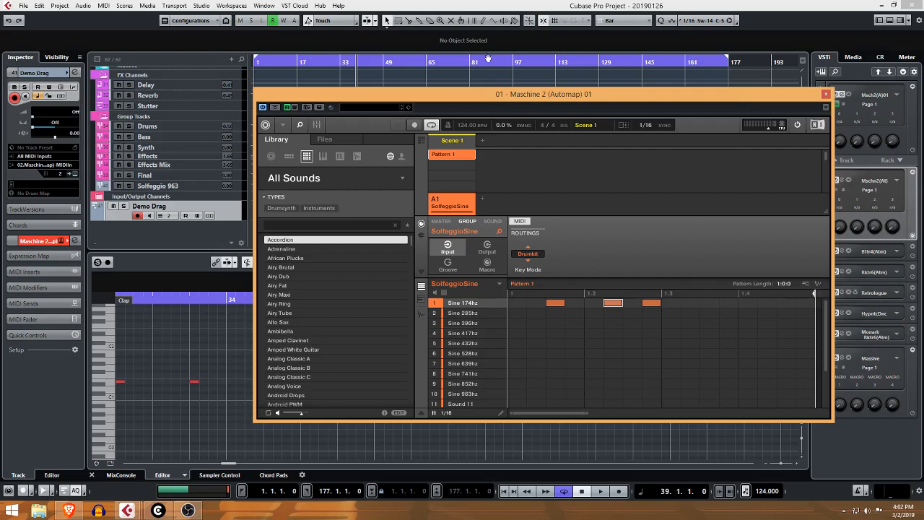
Bring Pattern 1's MIDI from Maschine 2 into the project at bar 1 below Demo Drag, with the project cursor at 1.1.1.0.
left_click_drag(489, 92, 528, 109)
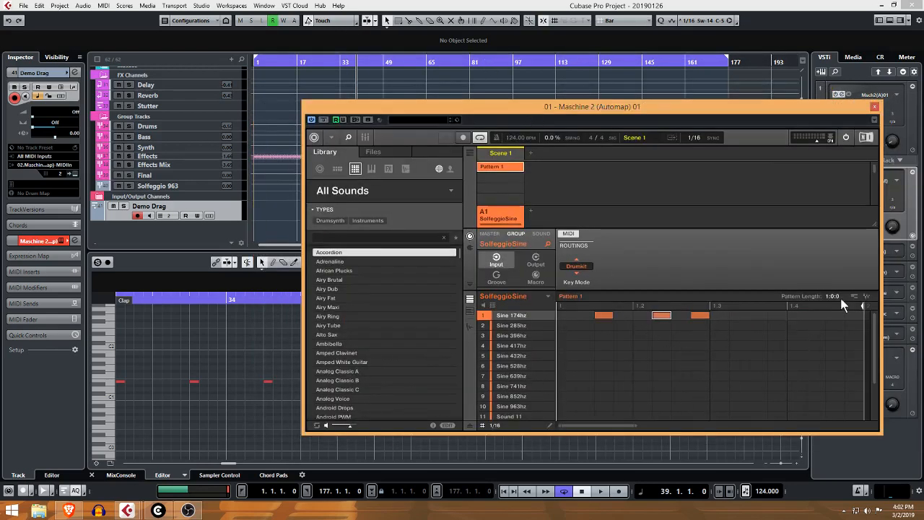
left_click_drag(858, 300, 255, 215)
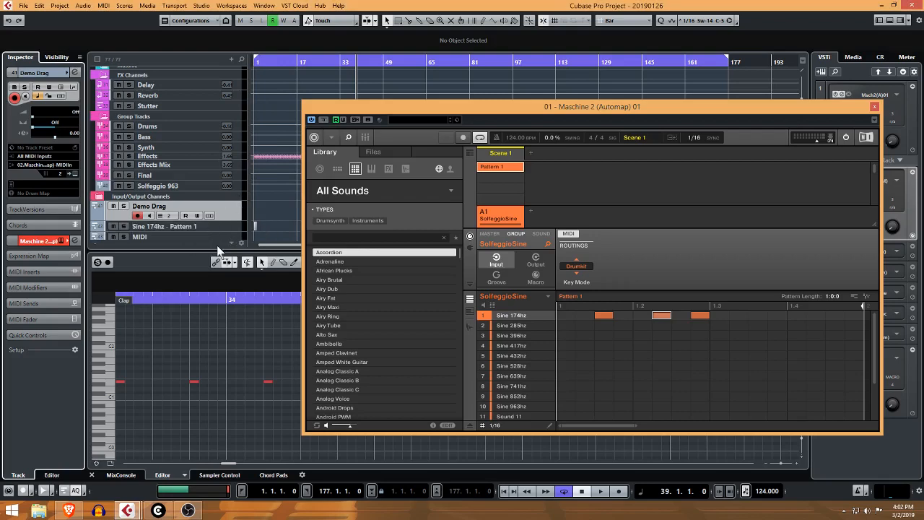
left_click(257, 62)
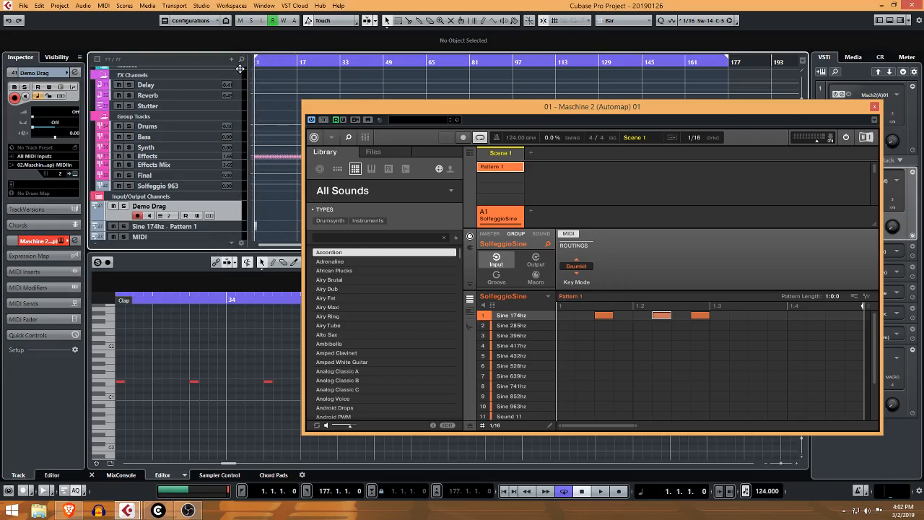
key("h")
key("h")
key("h")
key("h")
key("h")
key("h")
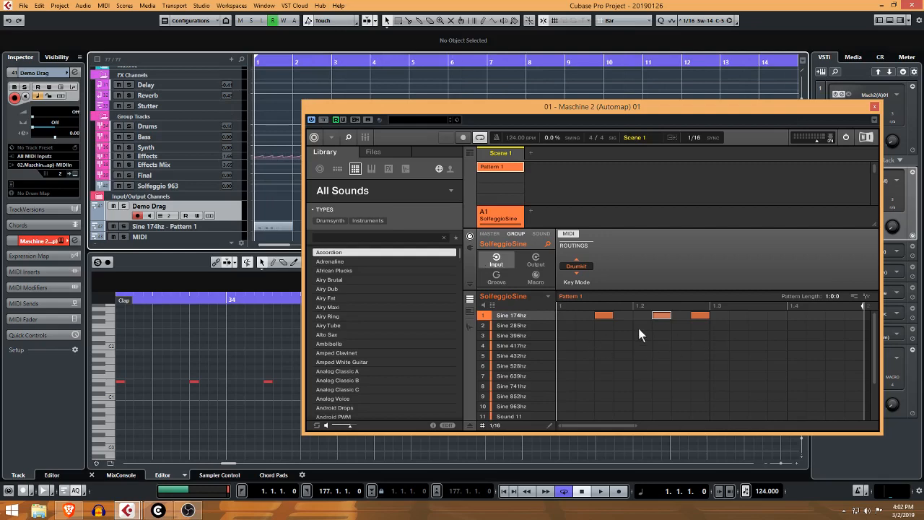
Delete the three Sine 174hz notes from Pattern 1 in Maschine 2.
right_click(702, 316)
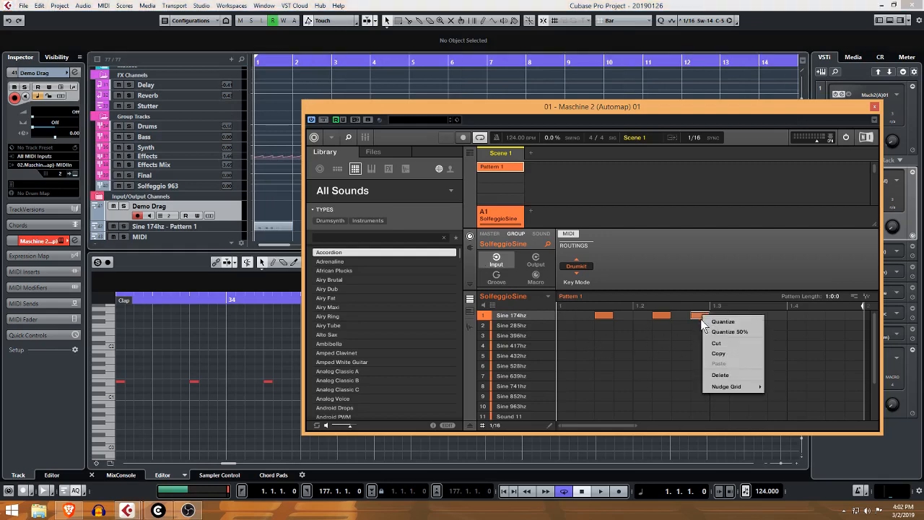
key("Delete")
left_click(665, 317)
left_click(659, 313)
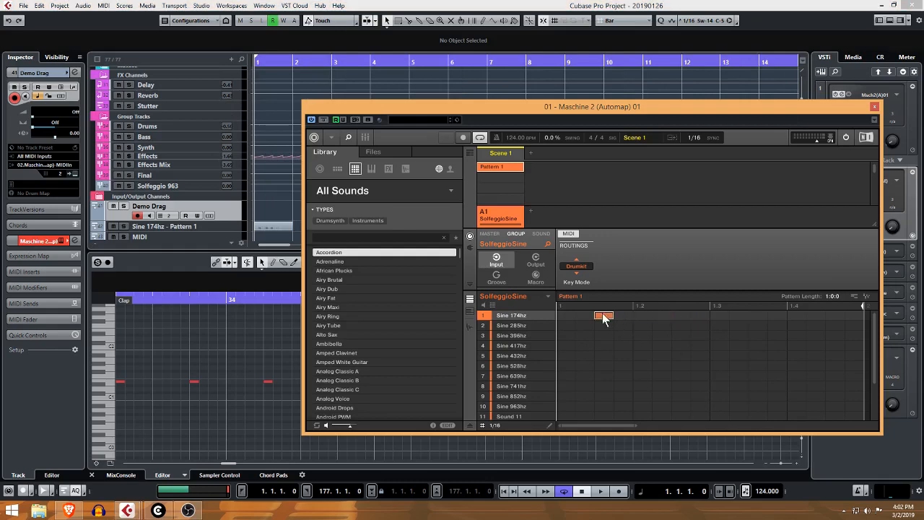
Delete Pattern 1 from Scene 1 and close the Maschine 2 window.
right_click(495, 167)
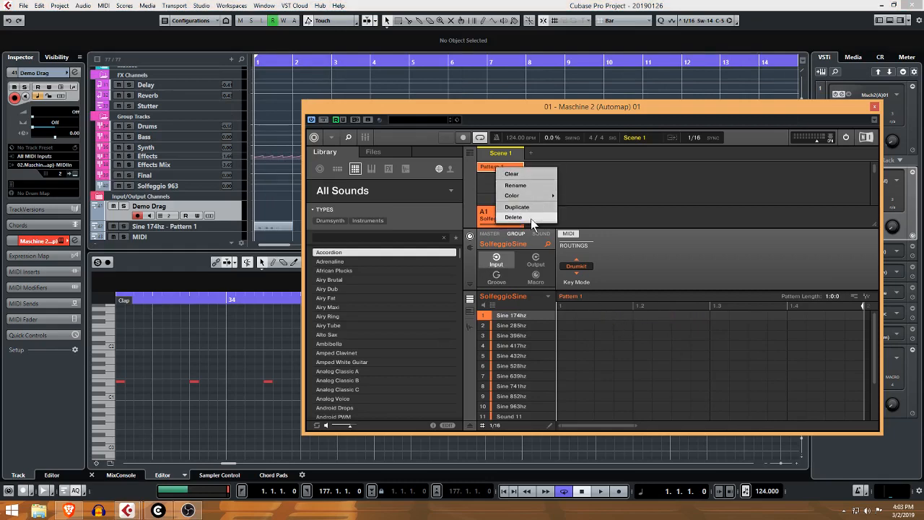
left_click(531, 217)
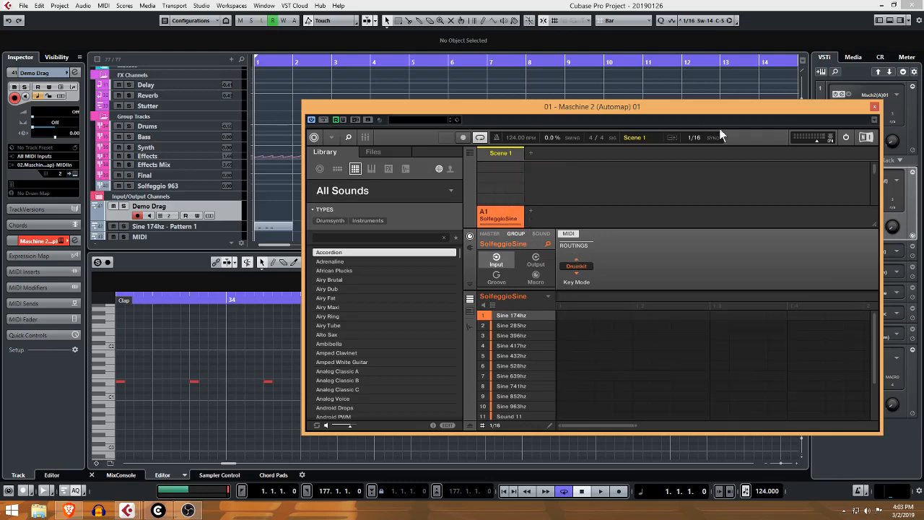
left_click(874, 107)
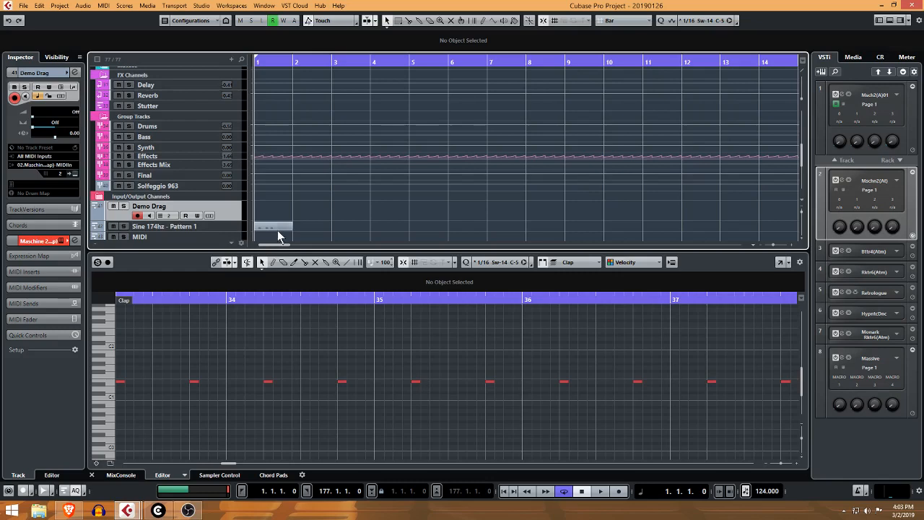
Delete the imported MIDI part at bar 1 and remove its Sine 174hz - Pattern 1 track.
left_click(279, 231)
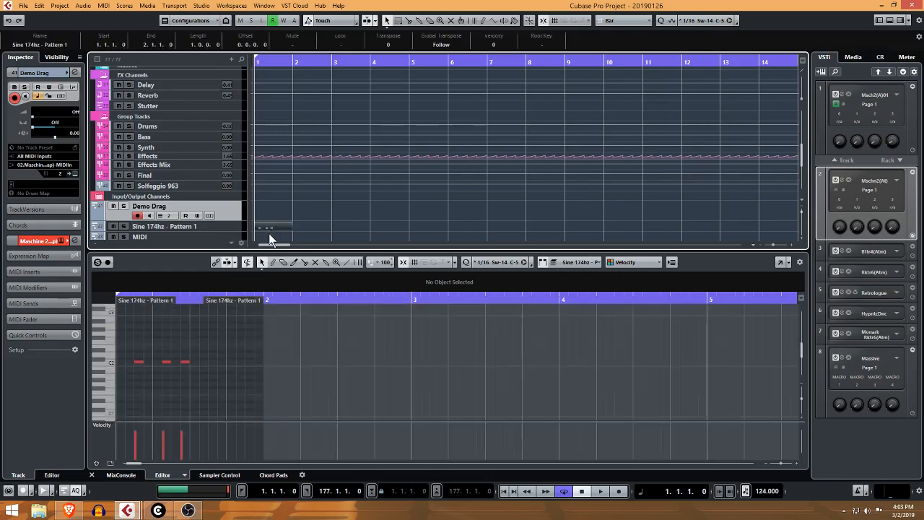
key("Delete")
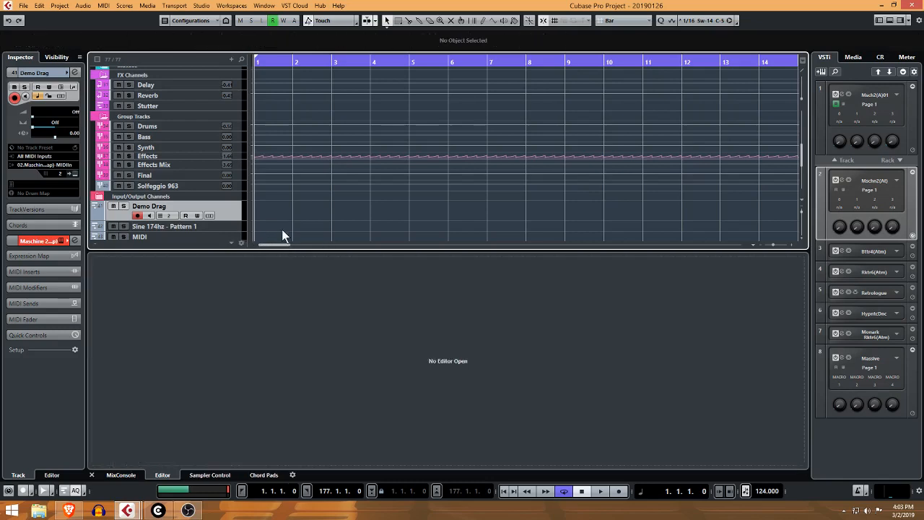
right_click(230, 227)
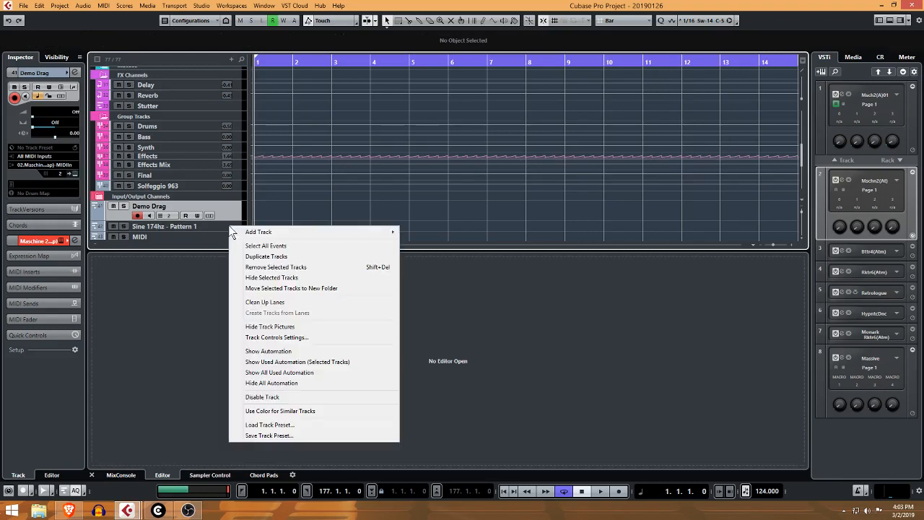
left_click(289, 271)
Remove the Demo Drag track and the first empty MIDI track beneath it.
right_click(226, 207)
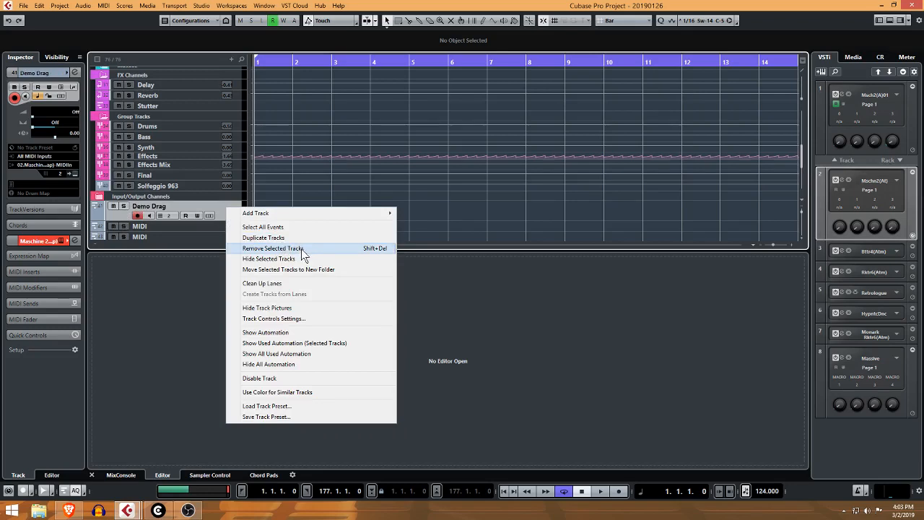
left_click(306, 254)
right_click(207, 207)
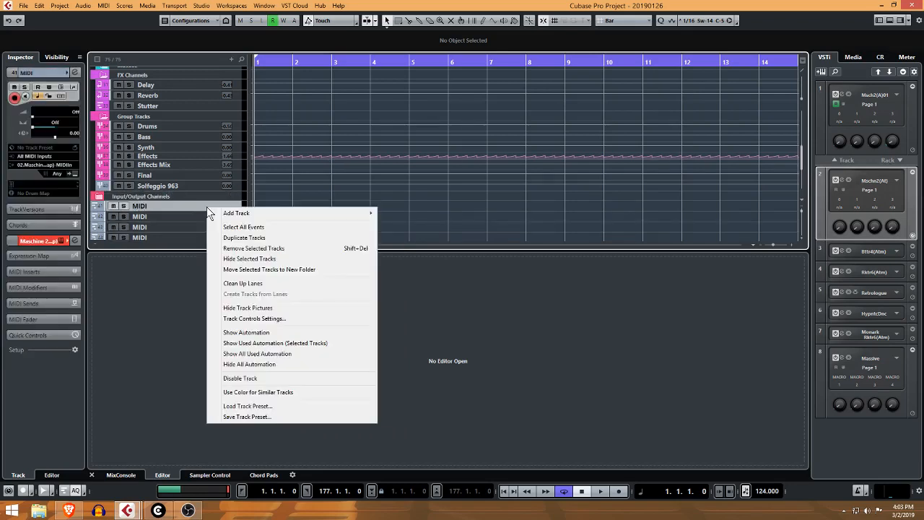
left_click(262, 248)
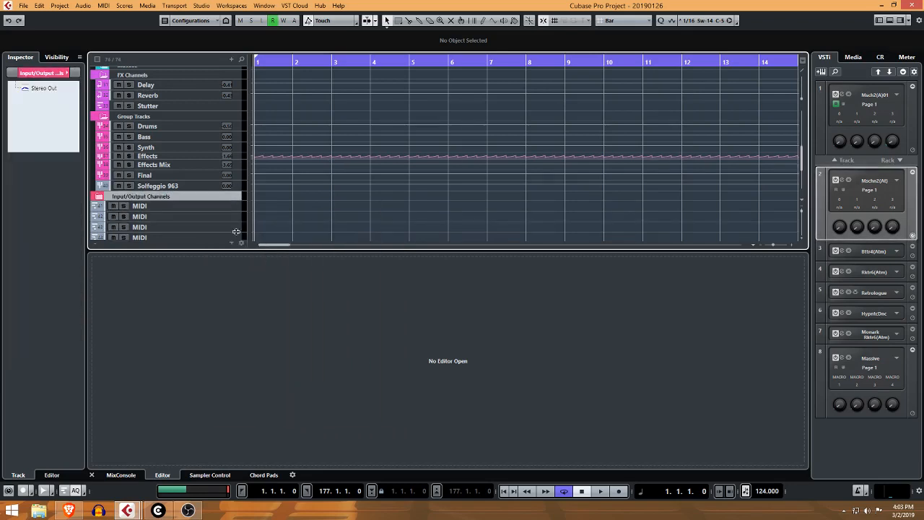
Remove all remaining empty MIDI tracks listed under Input/Output Channels together.
scroll(210, 221, "down", 5)
left_click(198, 103)
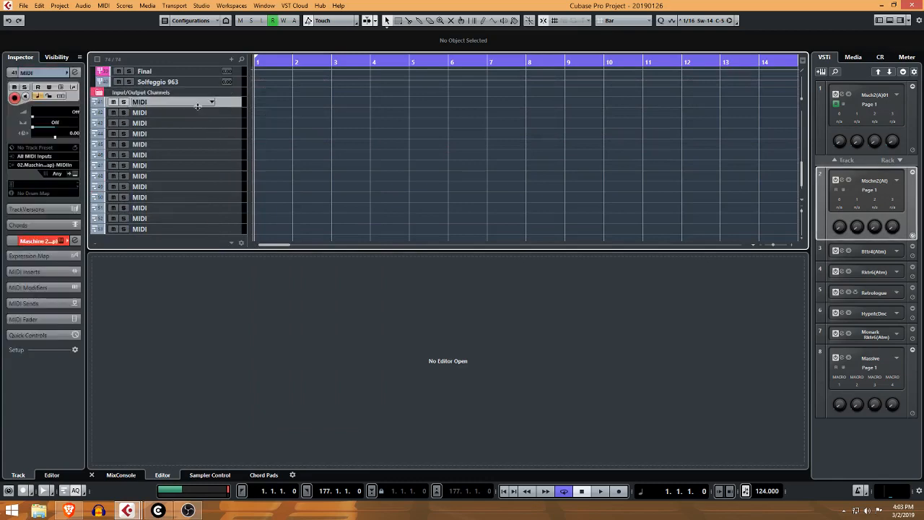
left_click(187, 228, "shift")
right_click(221, 213)
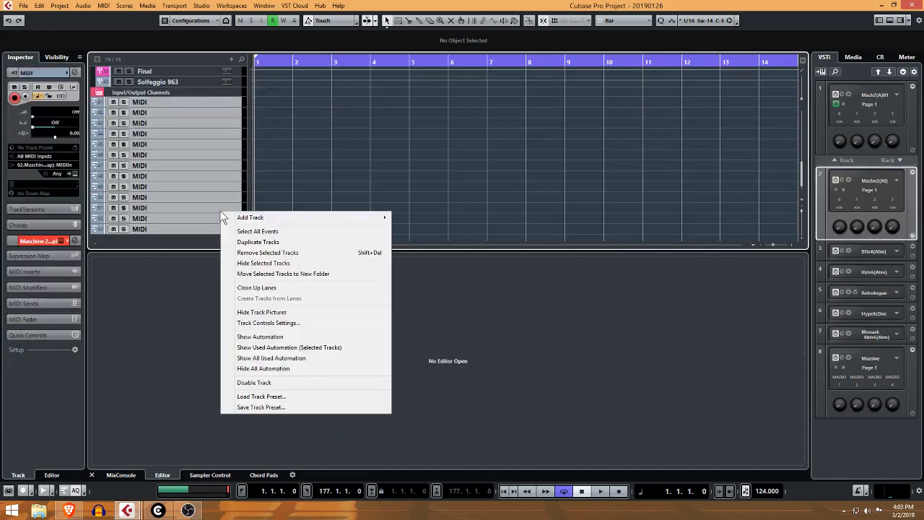
left_click(278, 252)
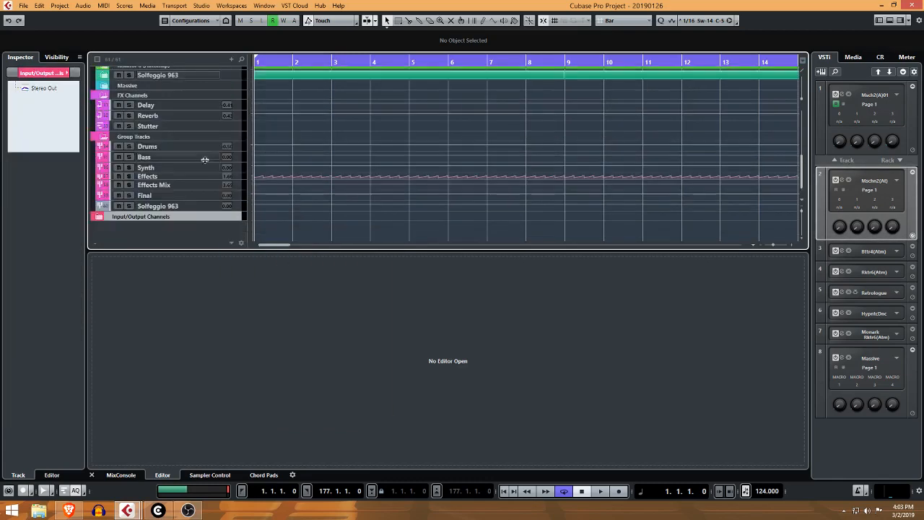
Colour the Solfeggio 963 group track magenta.
left_click(189, 207)
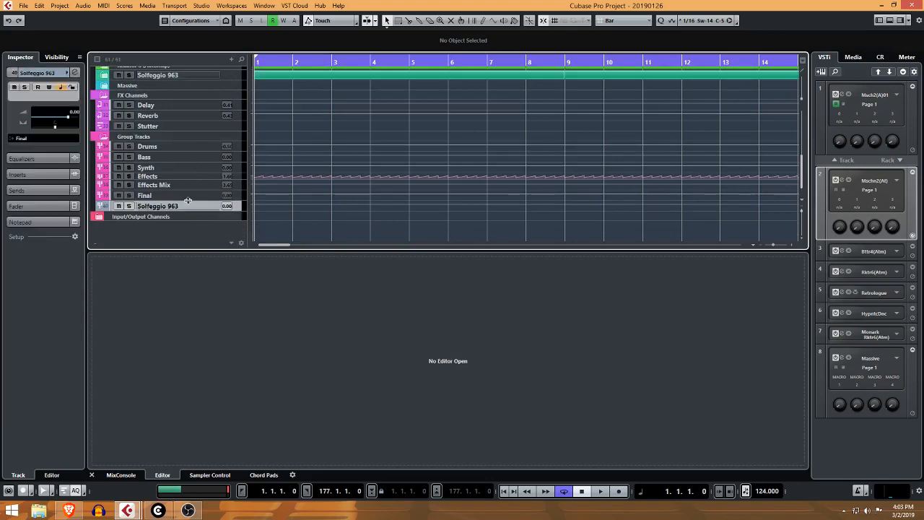
left_click(70, 73)
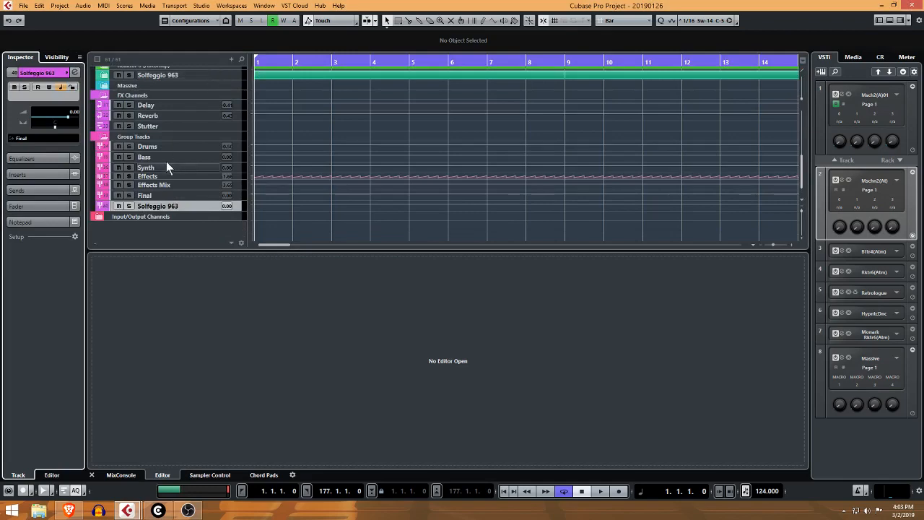
Recolour the Solfeggio 963 group track with the pink used by the other group tracks.
left_click(74, 73)
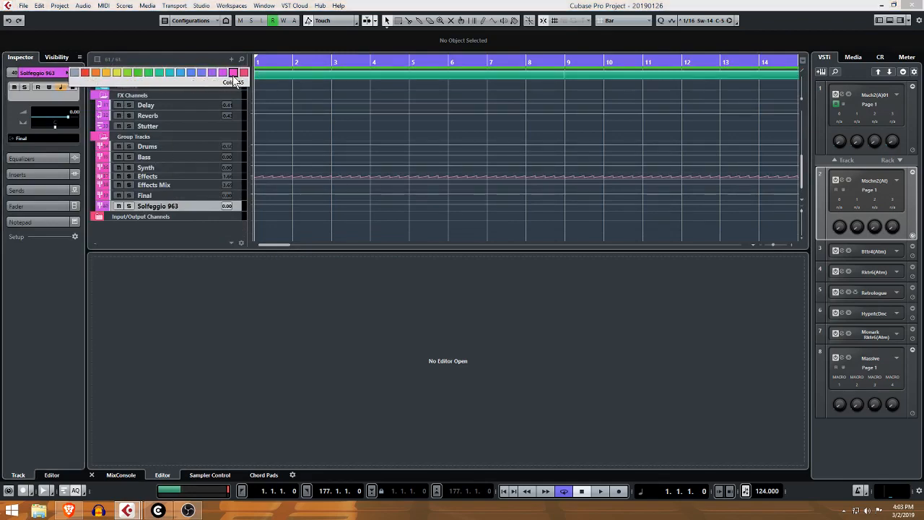
left_click(233, 73)
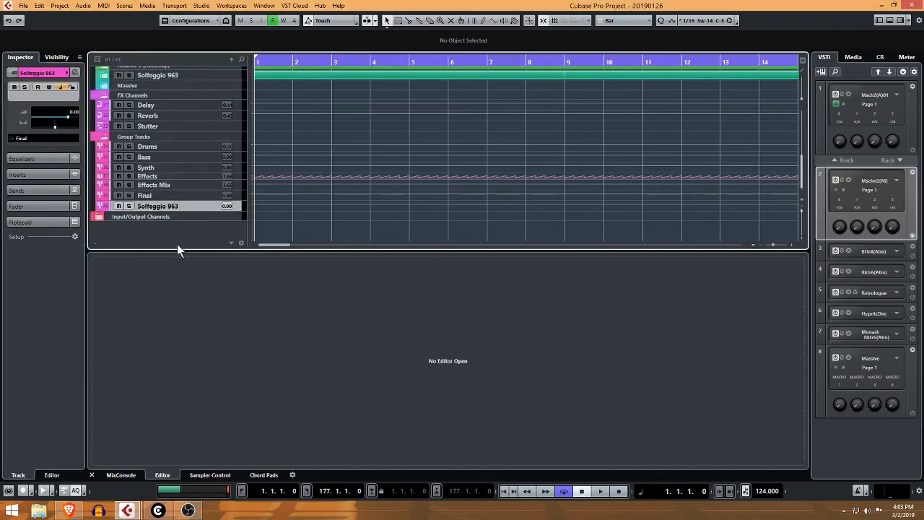
Zoom the timeline out to examine the overall arrangement across the instrument folders.
scroll(182, 213, "up", 15)
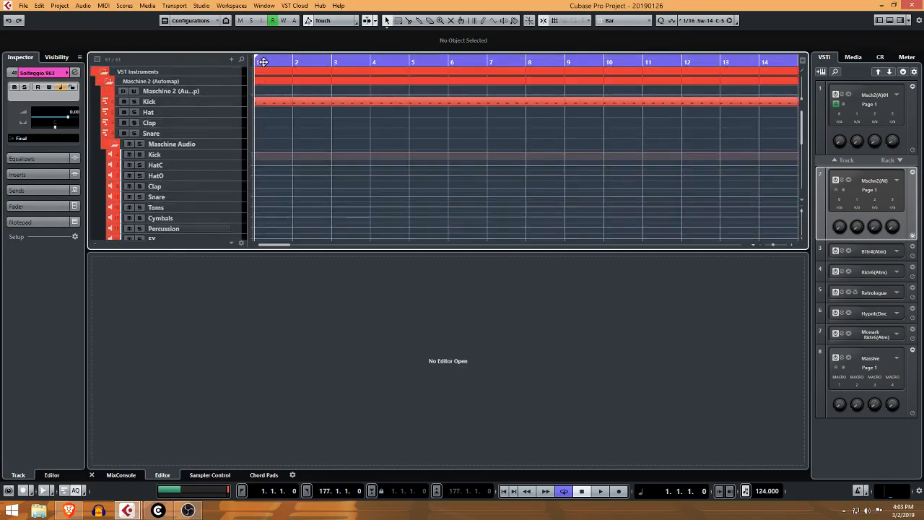
left_click_drag(264, 62, 236, 33)
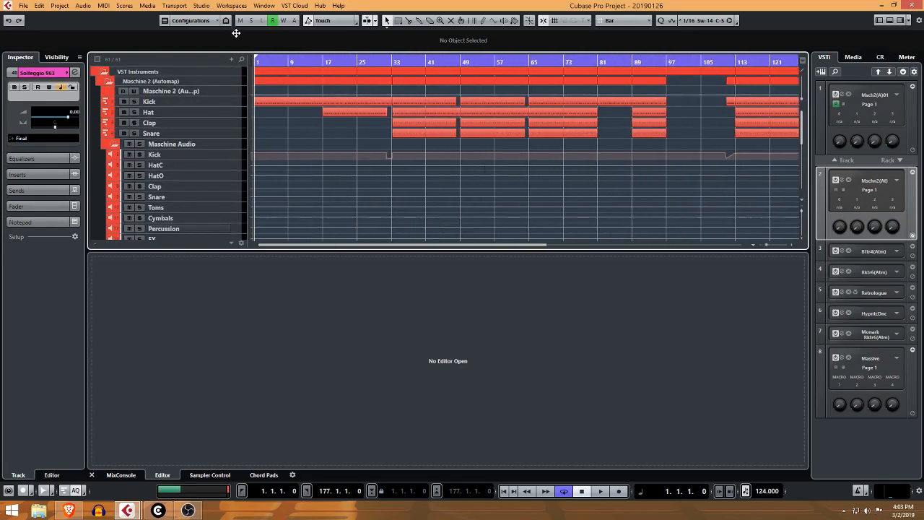
scroll(270, 137, "down", 3)
scroll(254, 168, "up", 3)
scroll(262, 137, "down", 4)
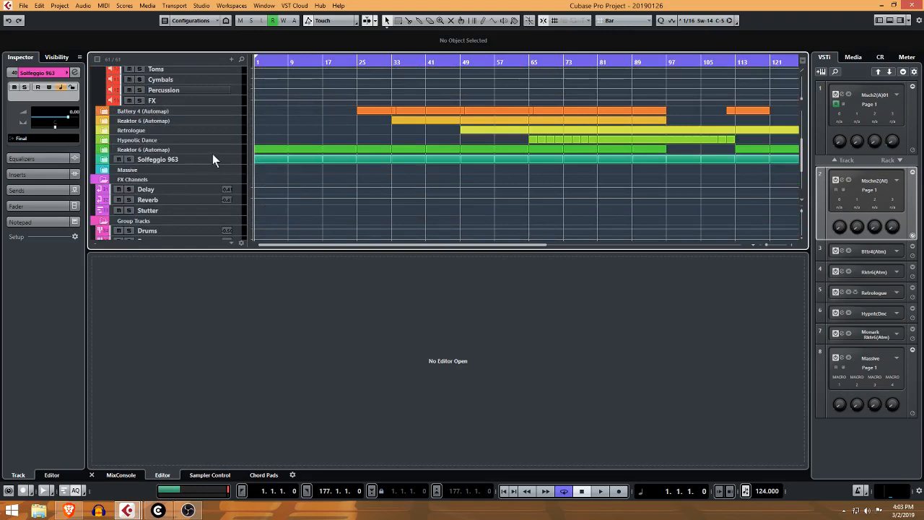
Expand the green Reaktor 6 (Automap) folder and view the Monark track's instrument interface, closing it when done.
left_click(106, 151)
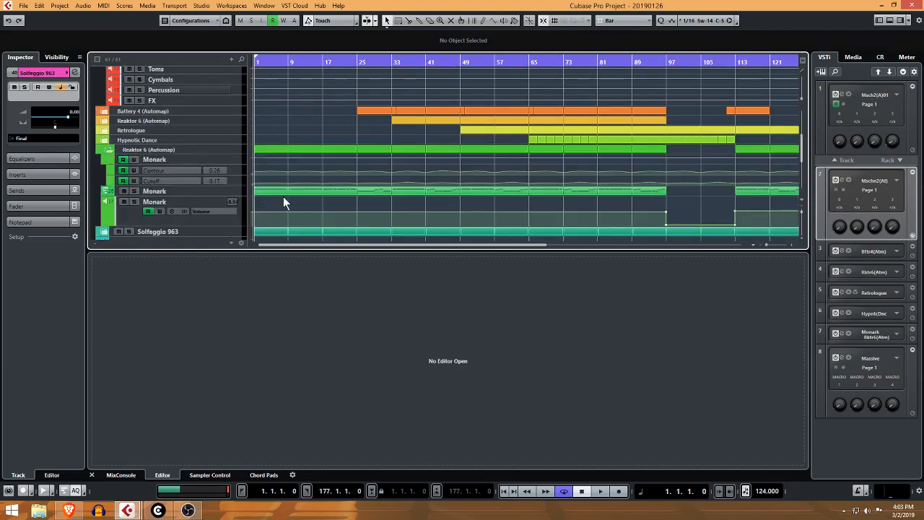
scroll(278, 213, "down", 2)
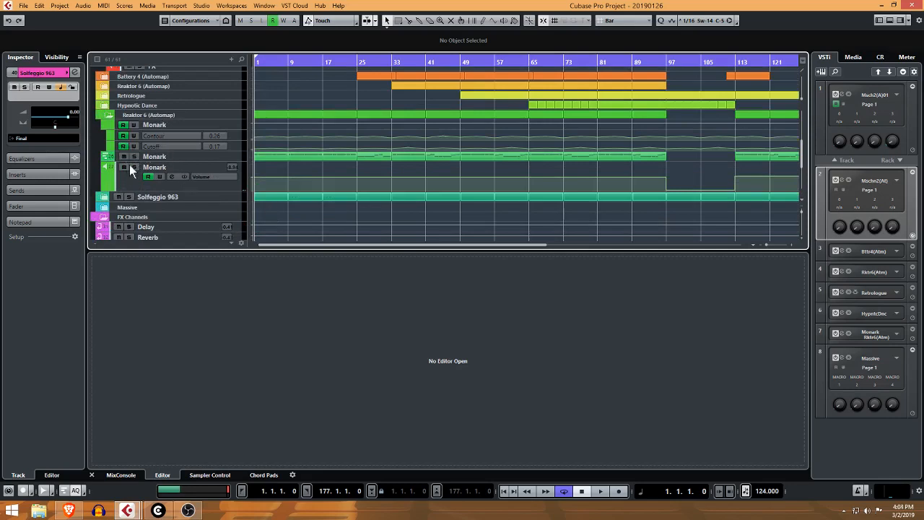
left_click(191, 155)
left_click(76, 173)
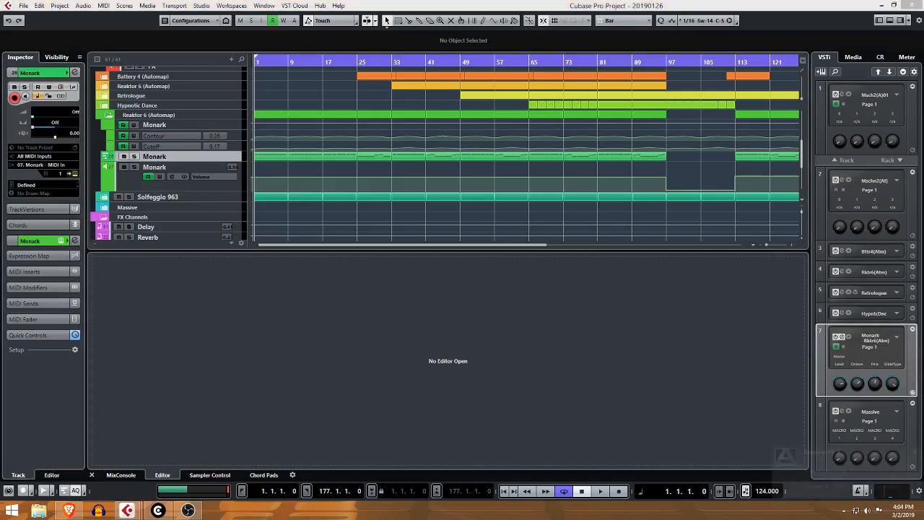
left_click_drag(923, 30, 241, 122)
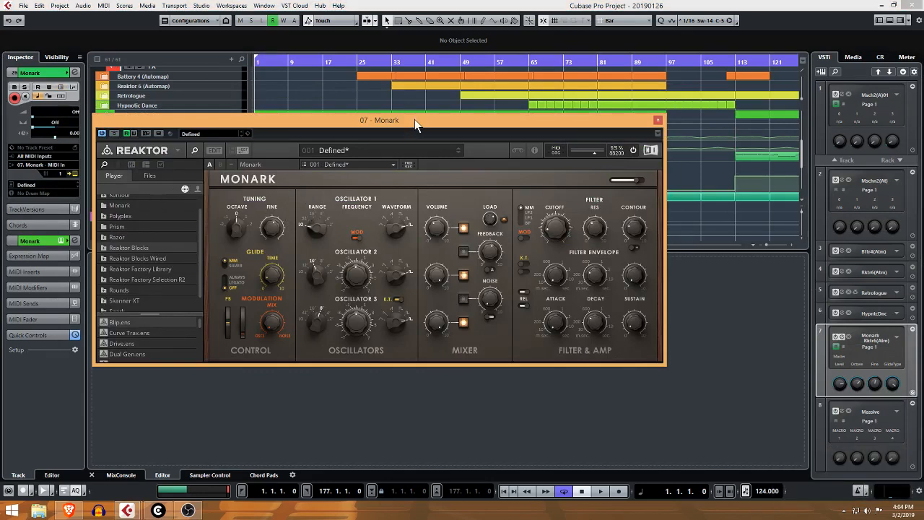
left_click_drag(415, 119, 582, 131)
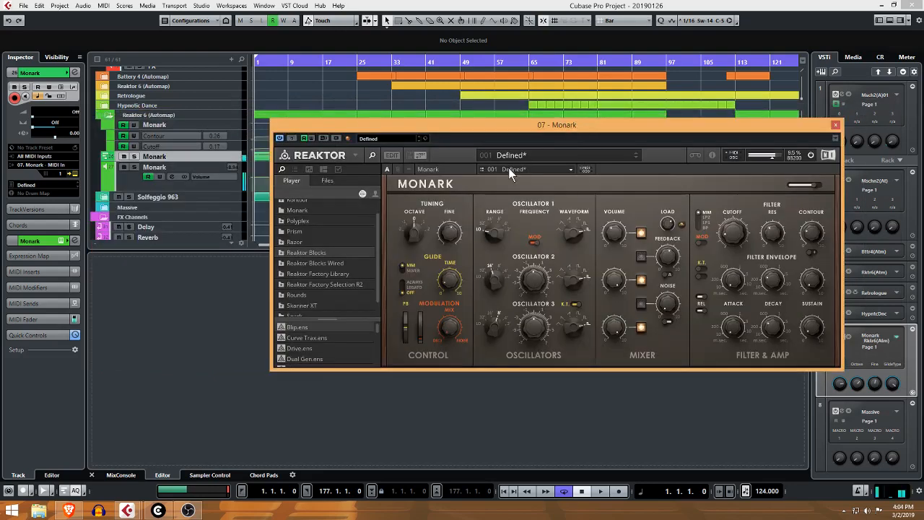
left_click(836, 124)
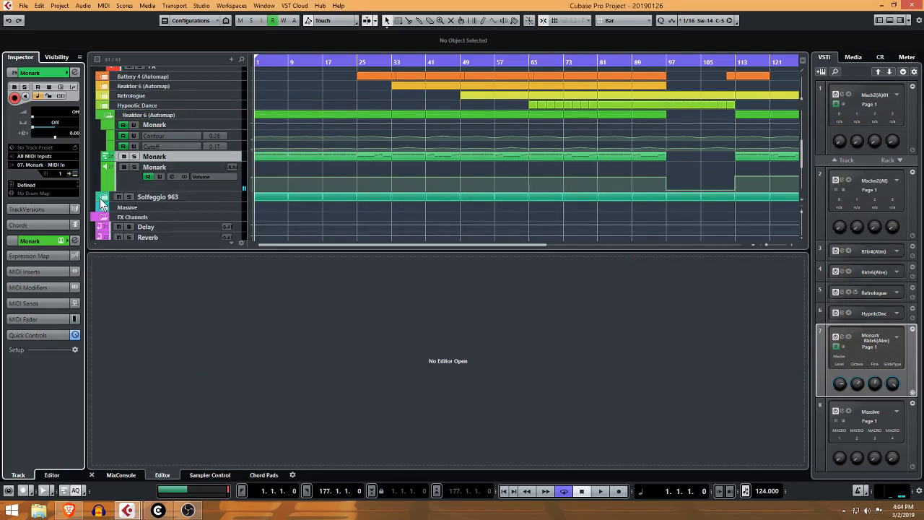
Expand the Solfeggio 963 folder and view the SolfeggioSine group in its Maschine 2 instance, closing the plug-in when done.
left_click(101, 205)
left_click(181, 208)
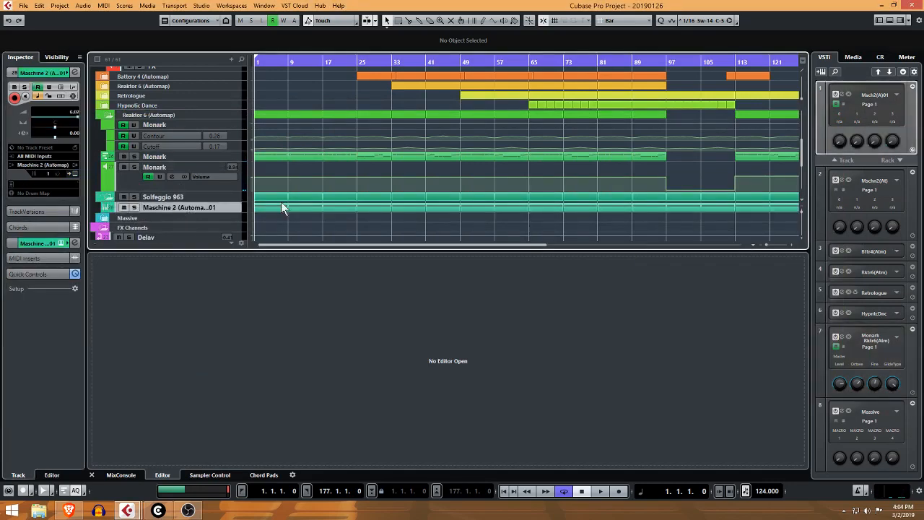
left_click(849, 95)
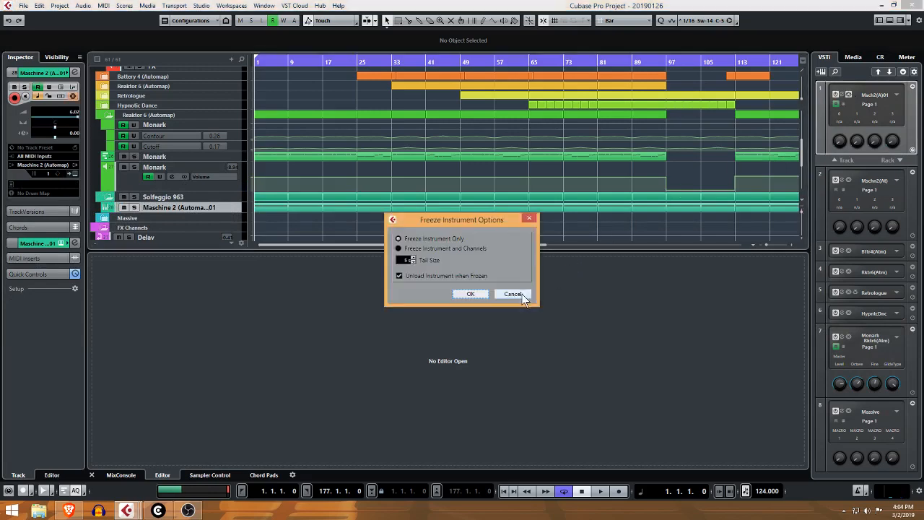
left_click(523, 297)
left_click(842, 95)
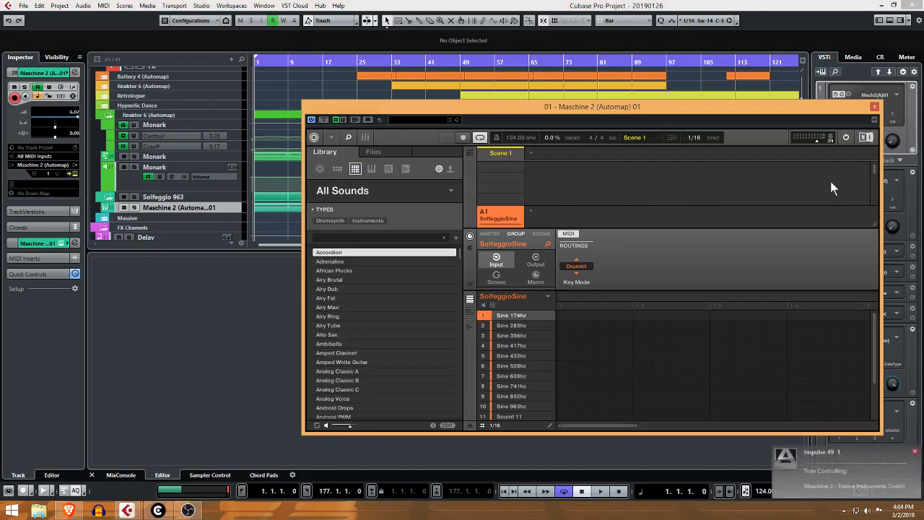
left_click(874, 107)
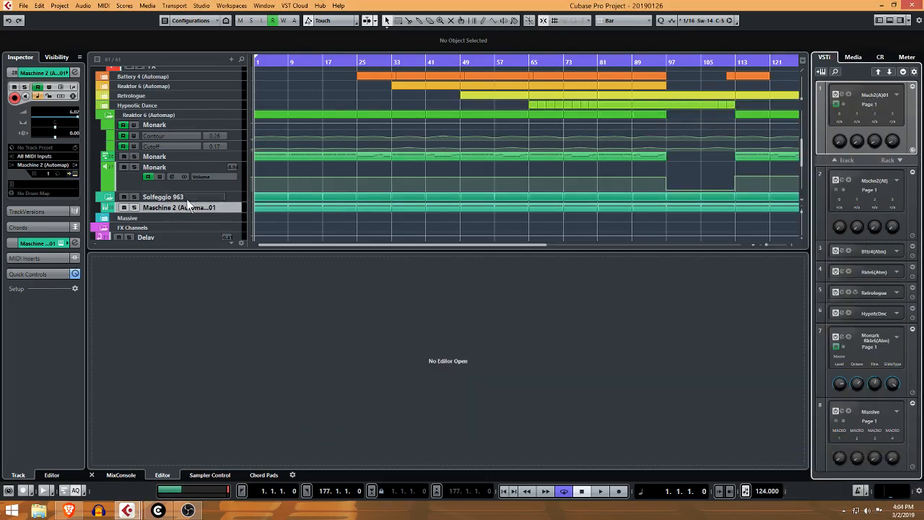
Play the project from bar 1 to hear the Monark, Solfeggio and Kick tracks, and stop playback.
left_click(268, 63)
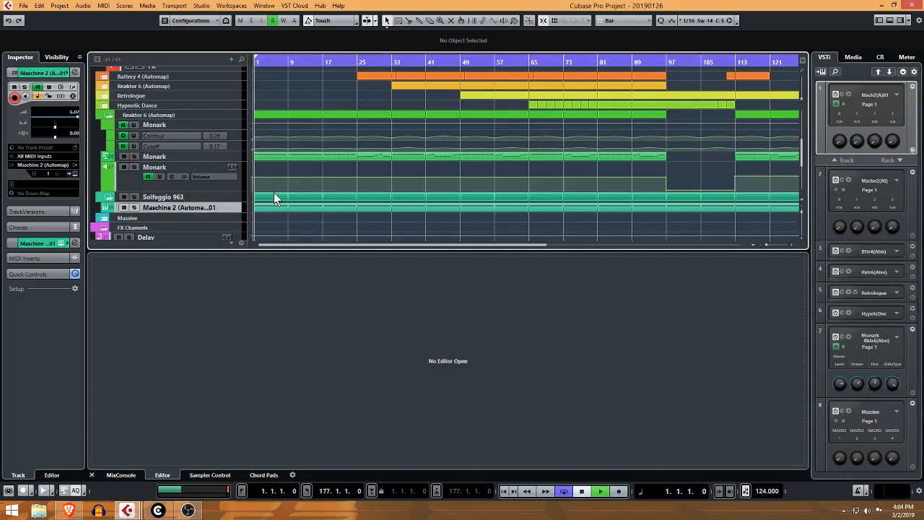
key("space")
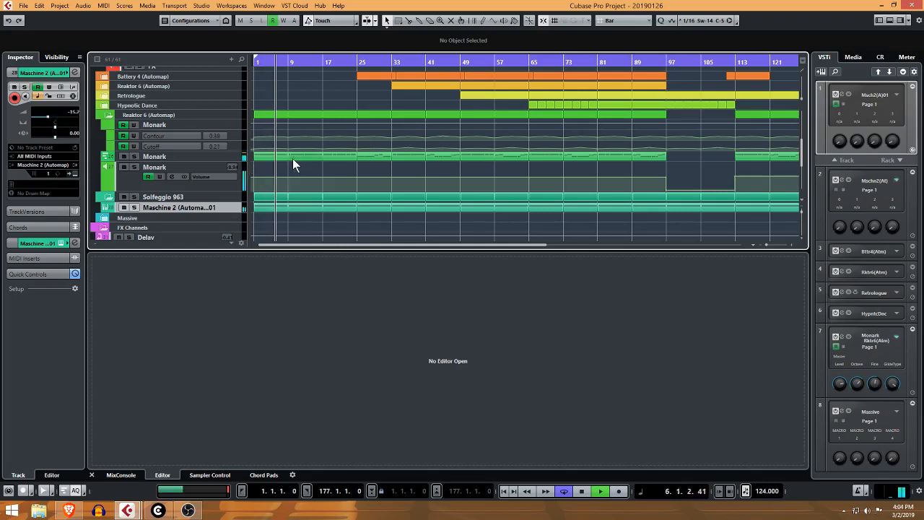
scroll(293, 165, "up", 10)
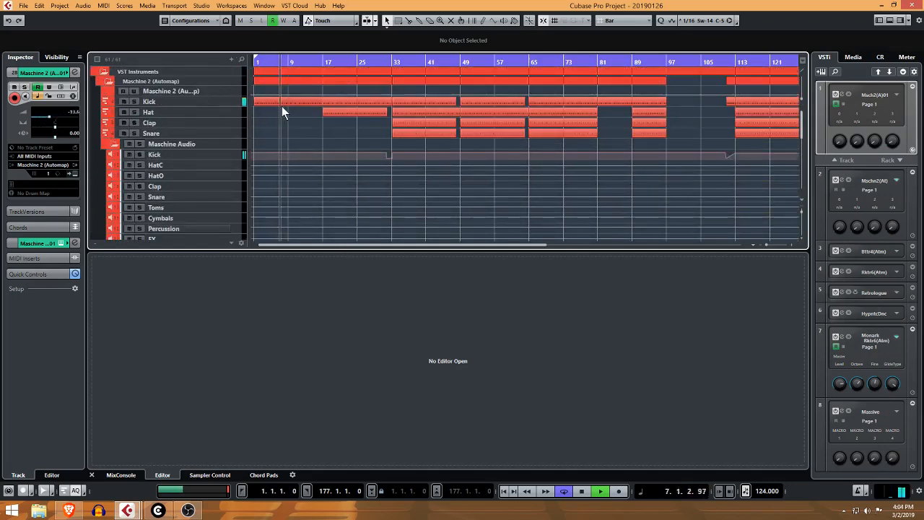
key("space")
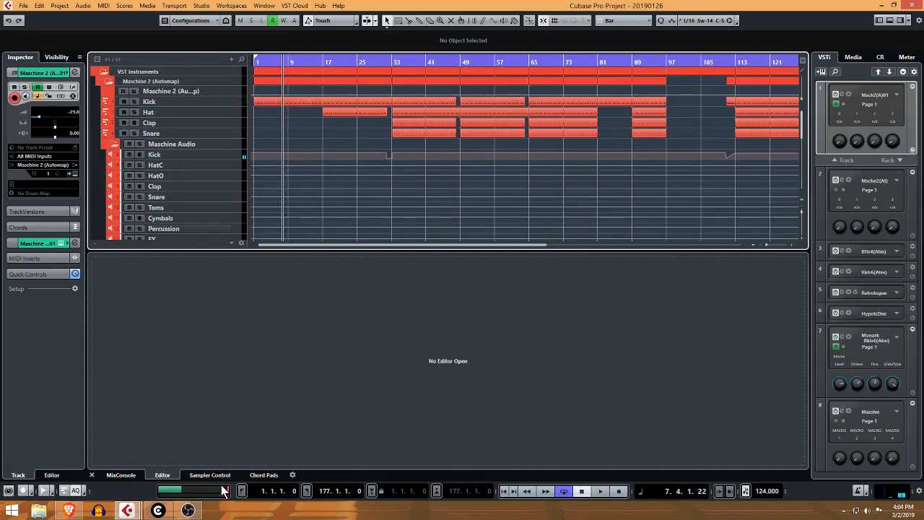
Examine the channel levels and group routing in the MixConsole, and return to the project window.
key("F3")
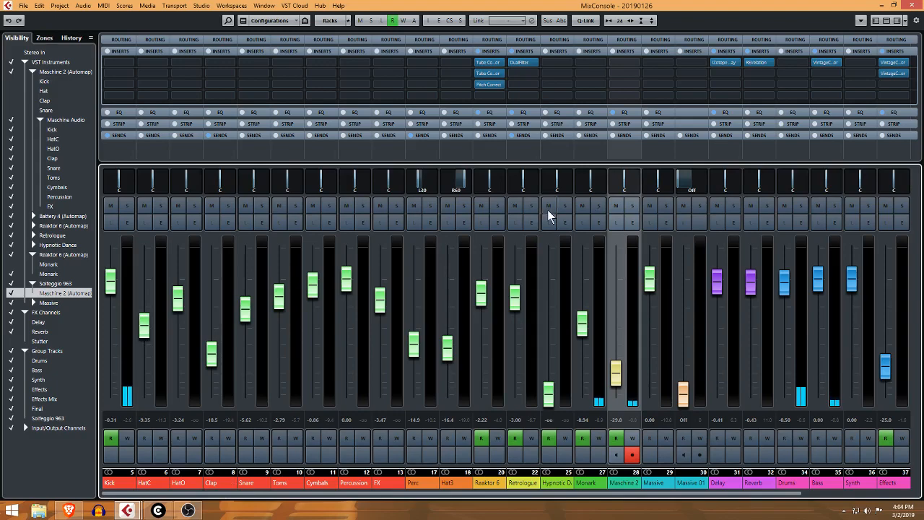
key("F3")
key("F3")
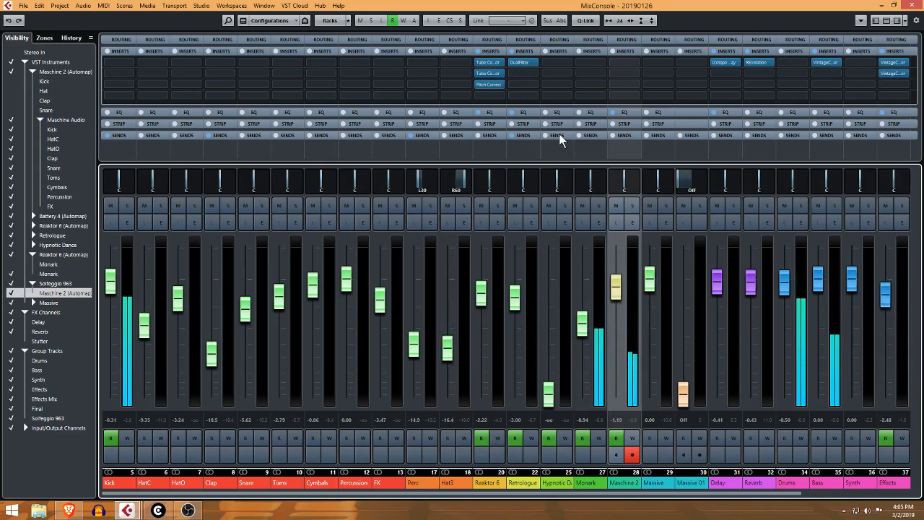
key("F3")
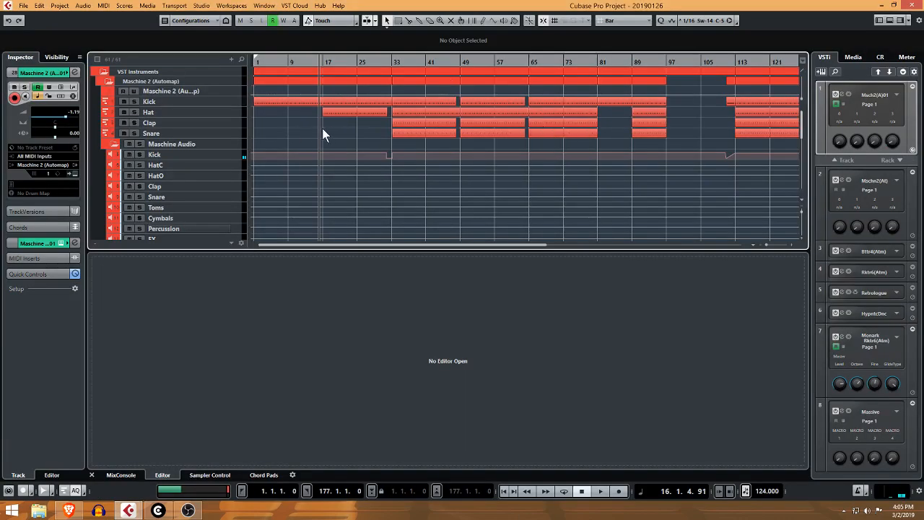
Play the project from bar 17 to show the Hat part feeding the HatC audio track, and stop playback.
left_click(324, 62)
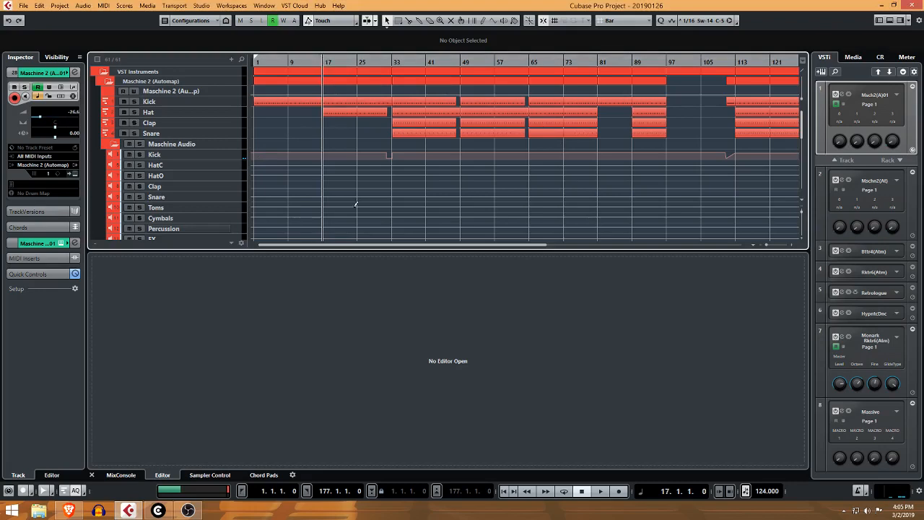
left_click(602, 491)
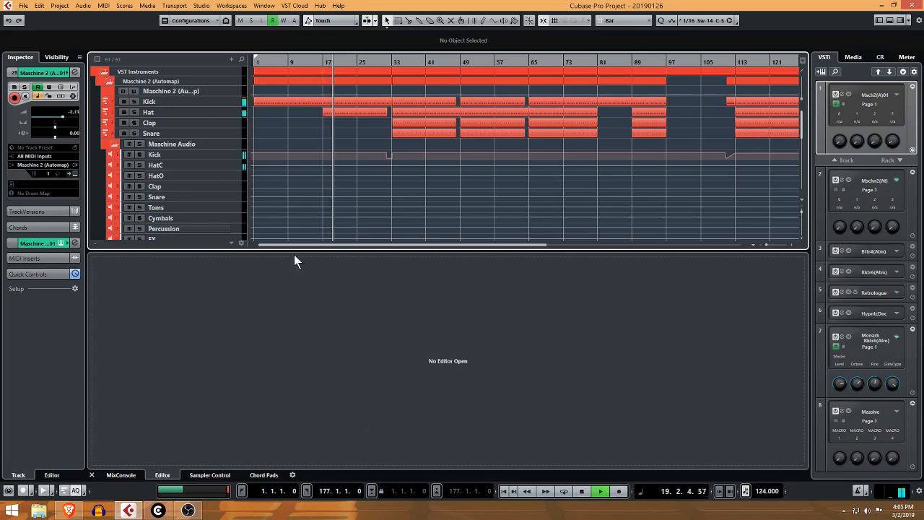
left_click(218, 166)
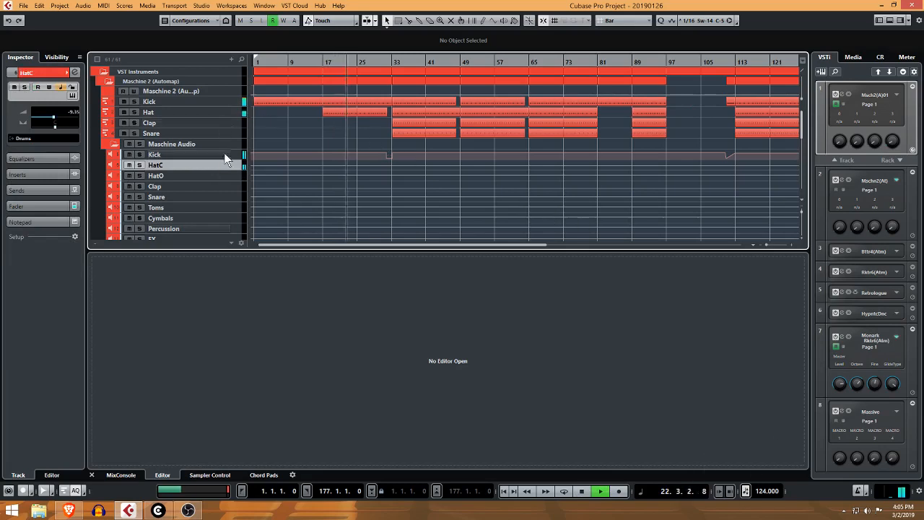
key("space")
Review the audio output tracks inside the Maschine Audio folder and leave the folder collapsed.
scroll(476, 170, "down", 5)
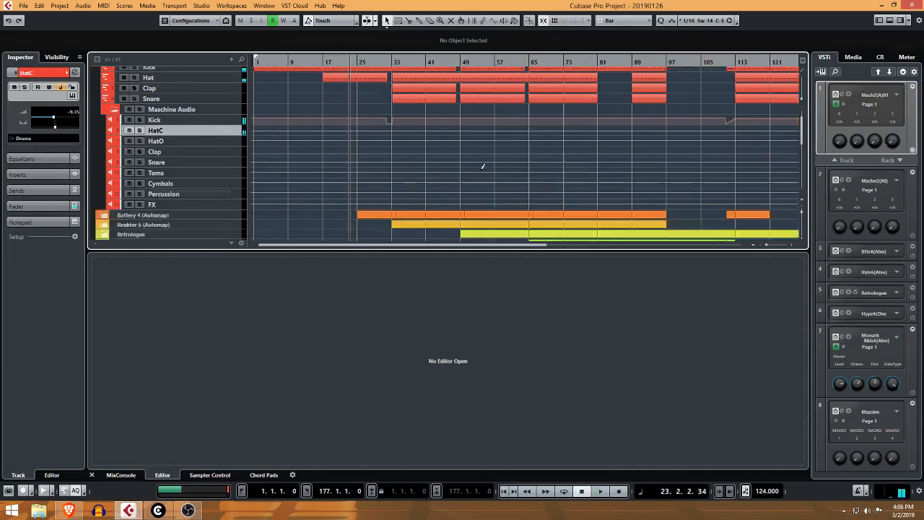
scroll(465, 174, "up", 5)
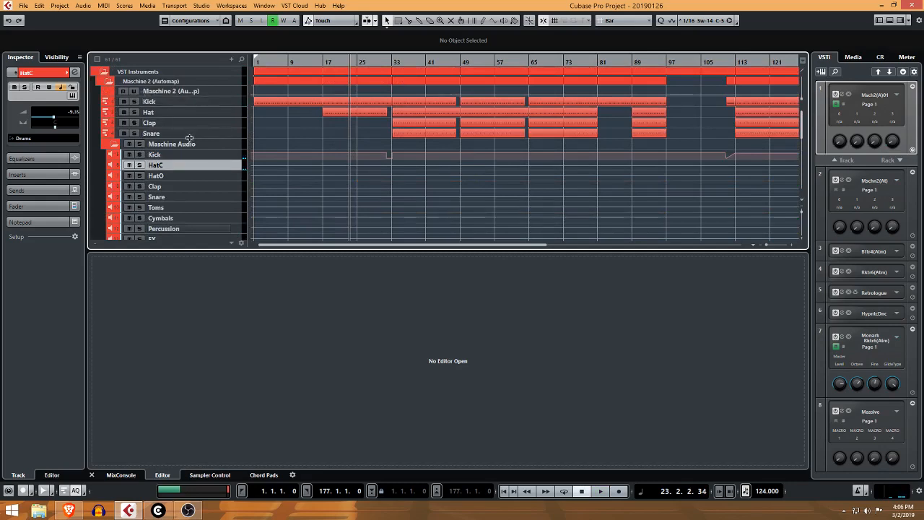
left_click(113, 144)
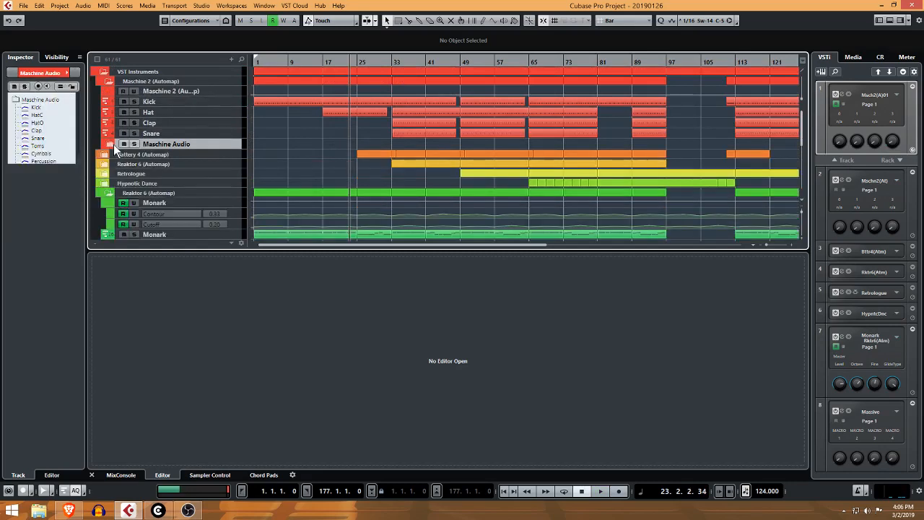
left_click(113, 144)
scroll(170, 116, "down", 2)
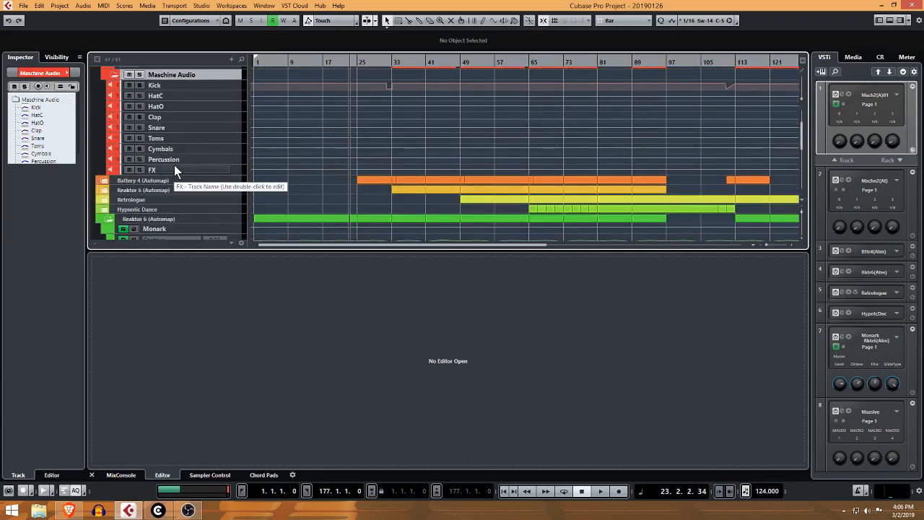
scroll(185, 167, "up", 2)
left_click(113, 111)
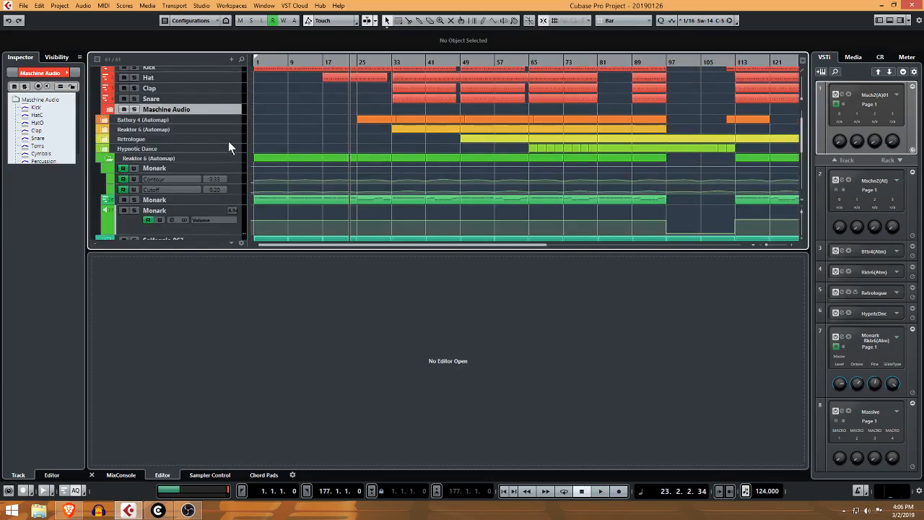
scroll(213, 135, "up", 2)
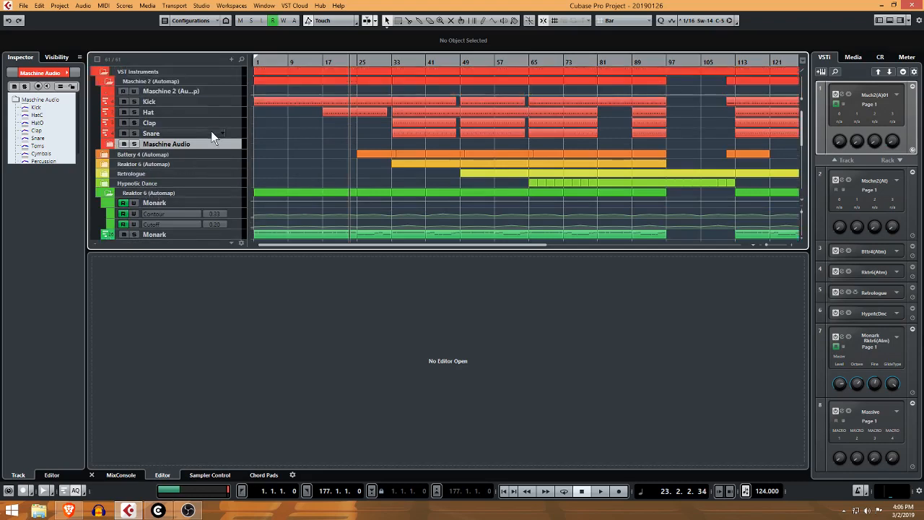
Expand the Battery 4 (Automap) folder and audition several row B pads in the Battery 4 instrument, closing it when done.
left_click(104, 154)
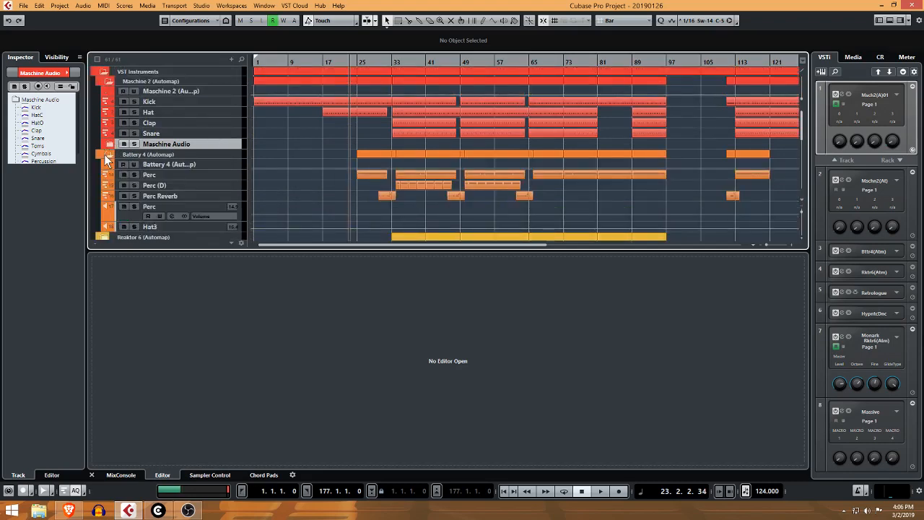
left_click(841, 251)
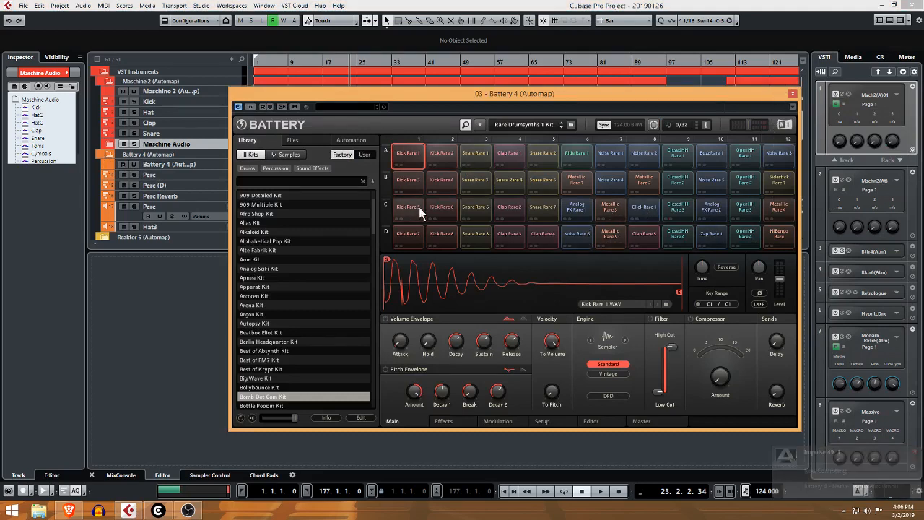
left_click(437, 181)
left_click(477, 181)
left_click(644, 181)
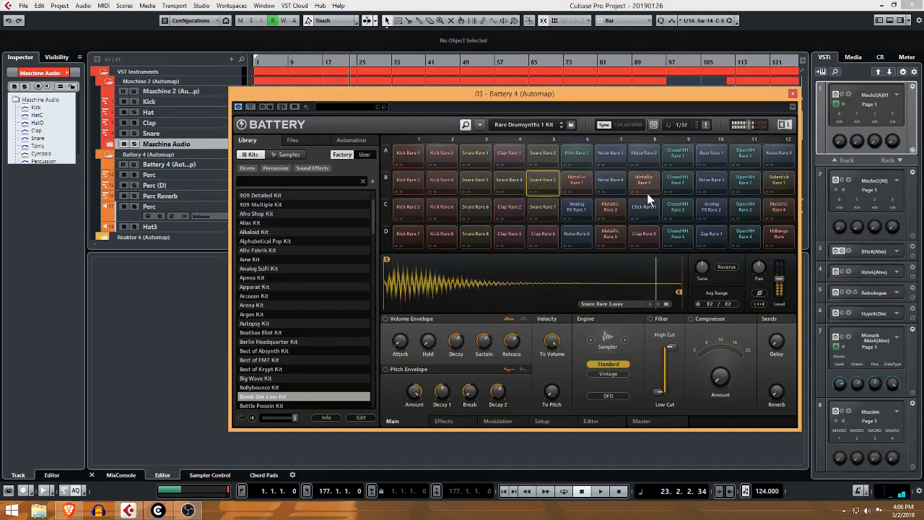
left_click(792, 93)
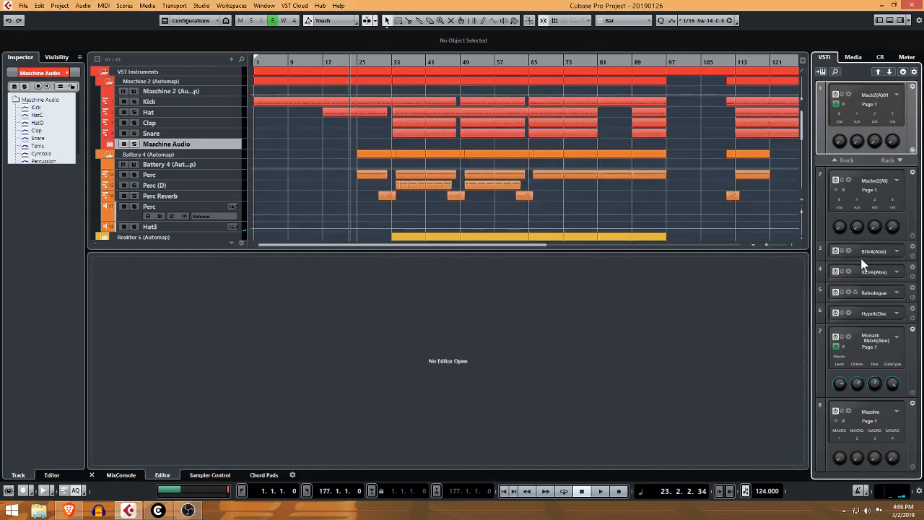
View the instrument window of the Reaktor 6 (Automap) 01 track, closing it and leaving the Battery 4 and Reaktor 6 folders collapsed.
left_click(110, 155)
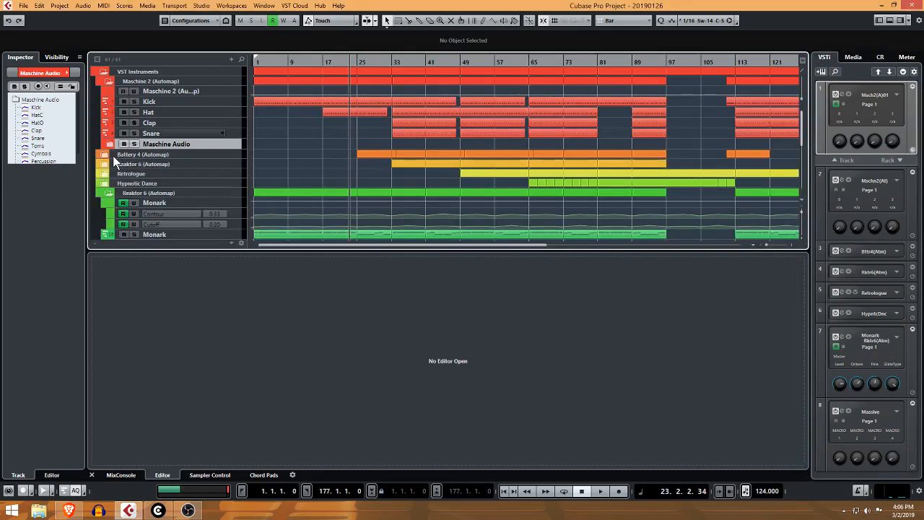
left_click(105, 164)
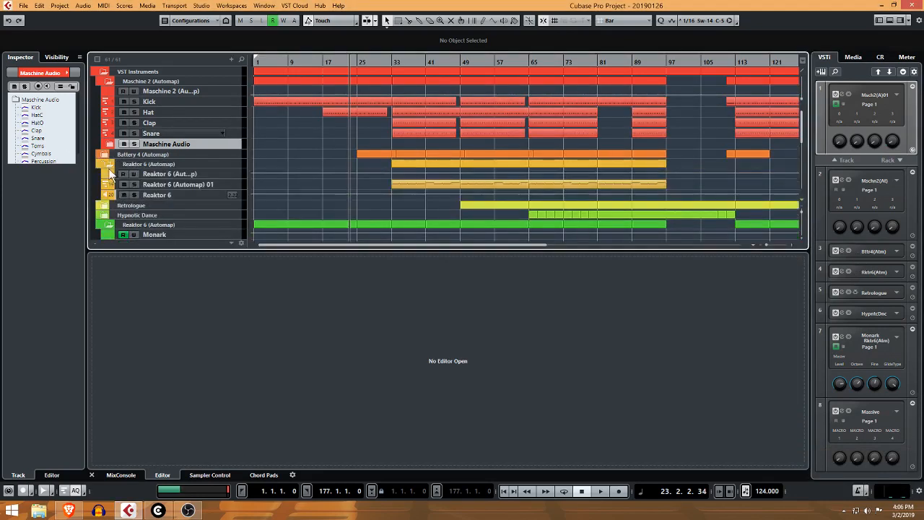
left_click(174, 184)
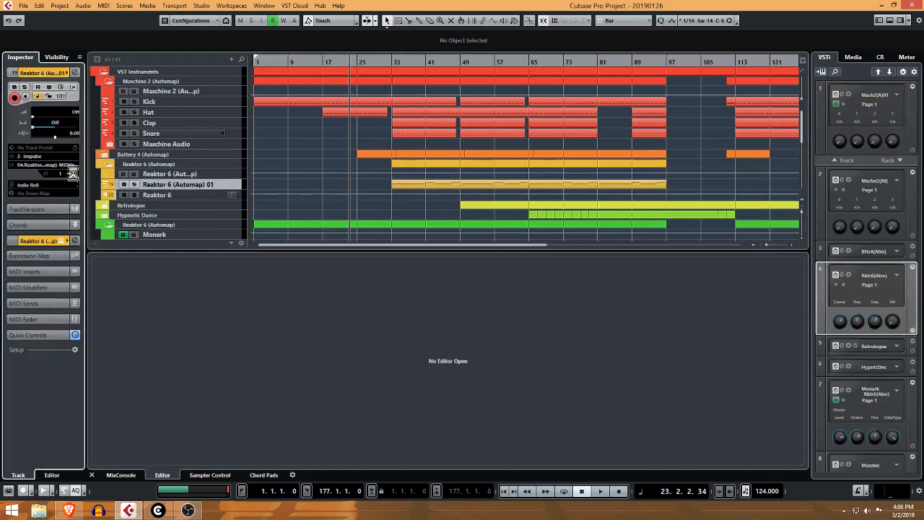
left_click_drag(700, 26, 309, 44)
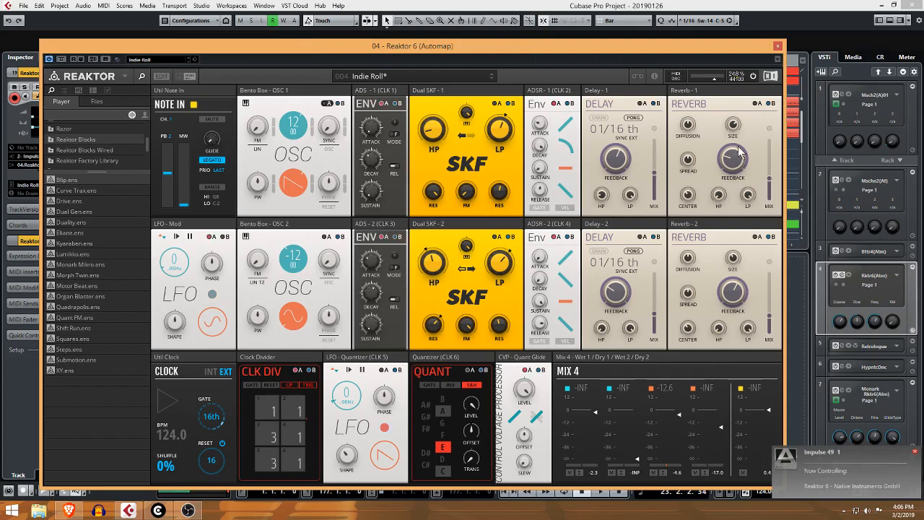
left_click(779, 46)
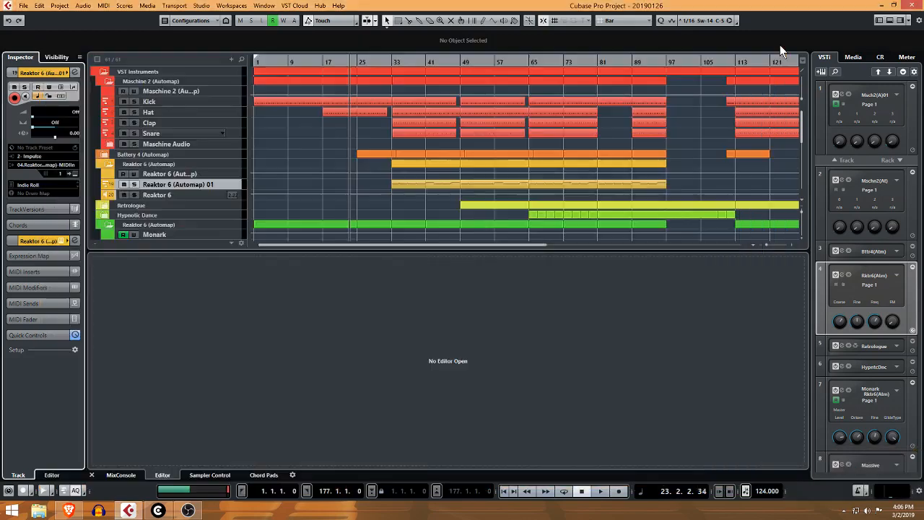
left_click(108, 173)
left_click(107, 172)
left_click(109, 164)
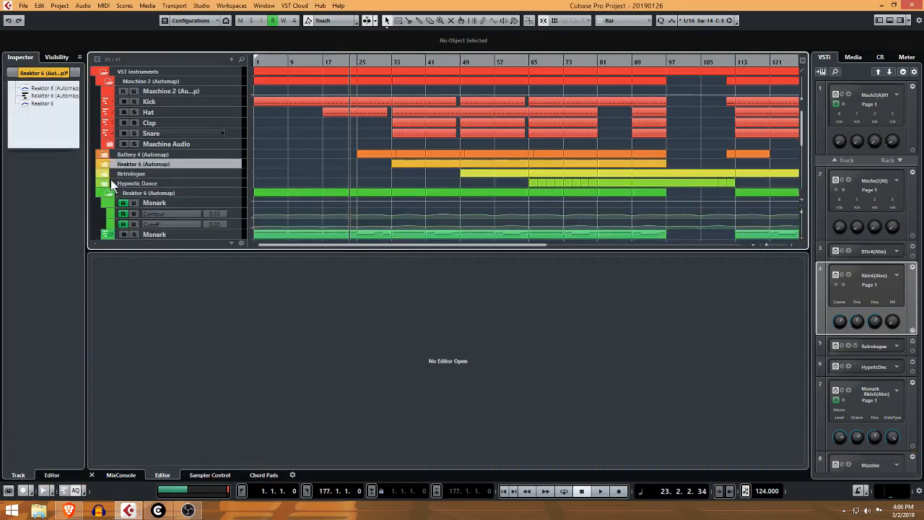
Expand the Retrologue folder and view the Retrologue 01 track's instrument window, closing it when done.
left_click(107, 174)
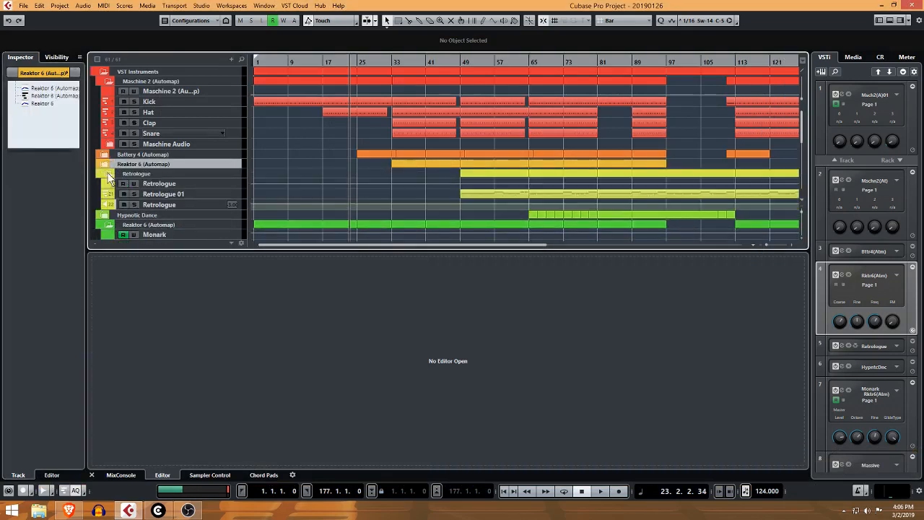
left_click(203, 195)
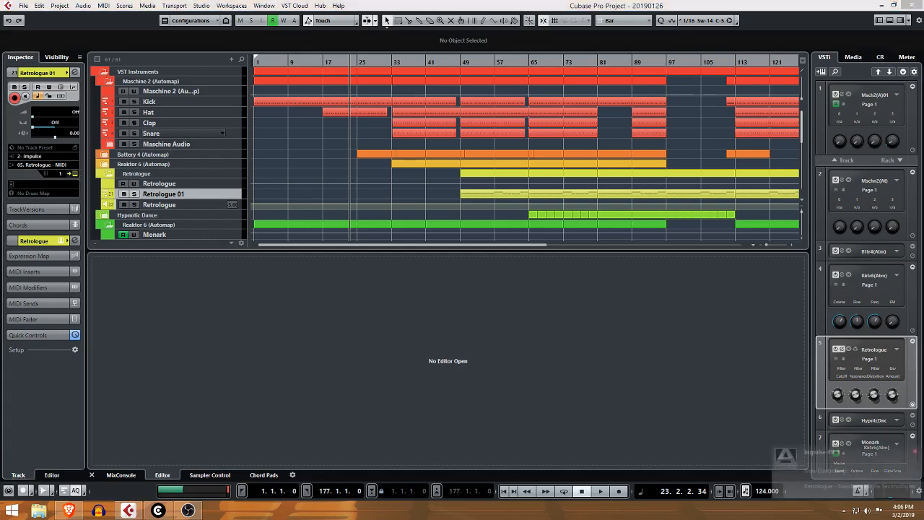
left_click_drag(923, 46, 305, 70)
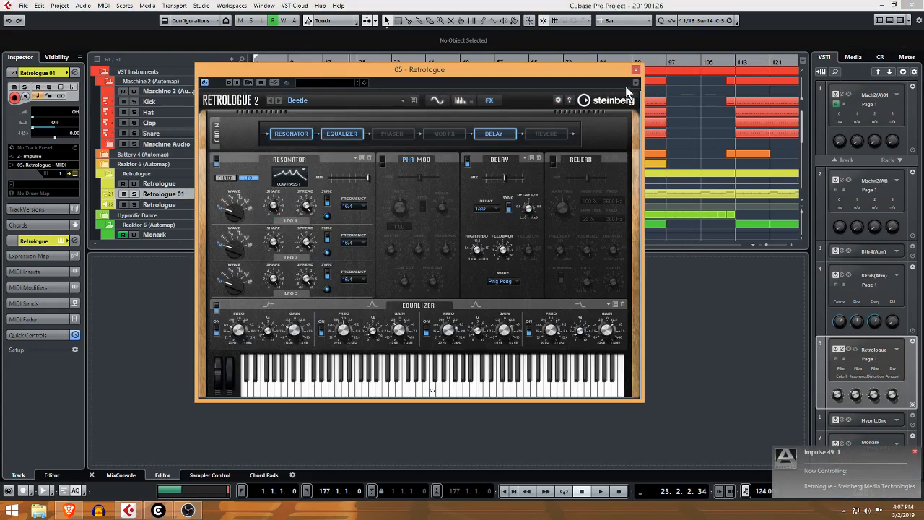
left_click(635, 70)
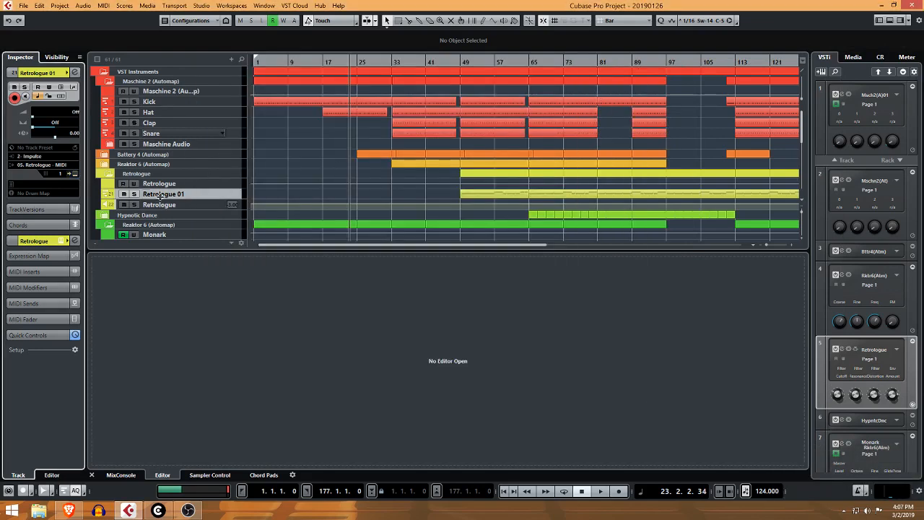
Show the Hypnotic Dance folder's tracks with Hypnotic Dance 1 selected, and collapse the Hypnotic Dance and Retrologue folders.
scroll(160, 195, "down", 2)
scroll(164, 191, "down", 2)
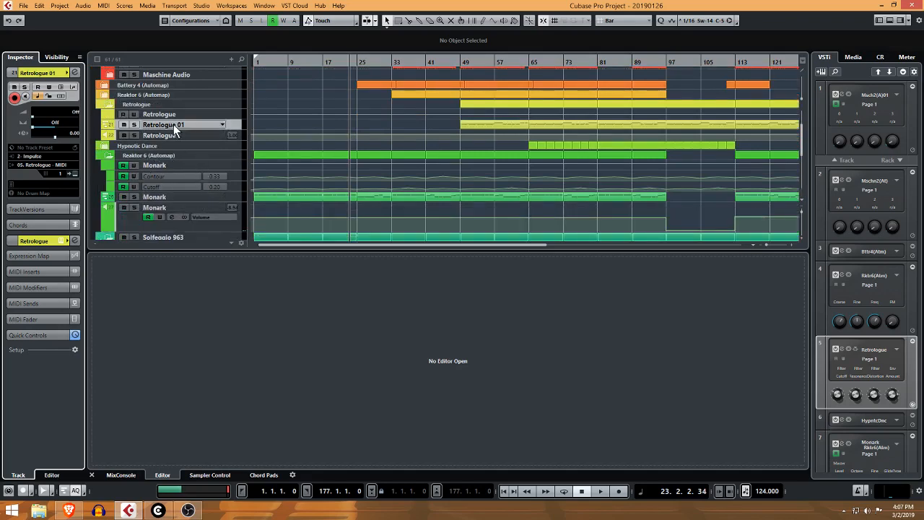
left_click(103, 142)
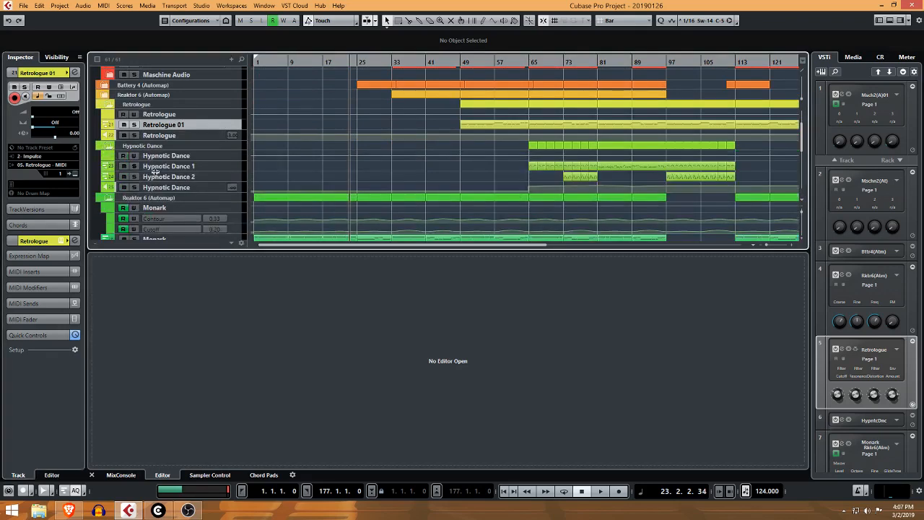
left_click(232, 166)
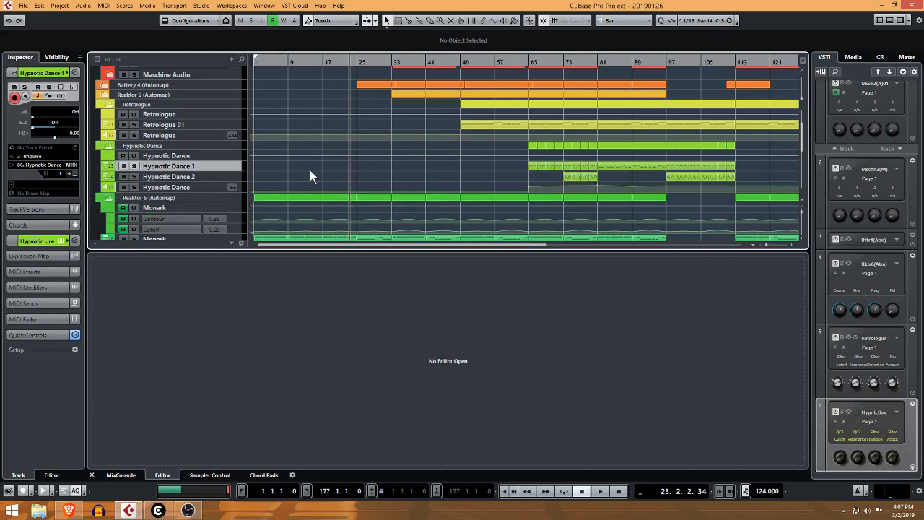
left_click(111, 145)
left_click(110, 105)
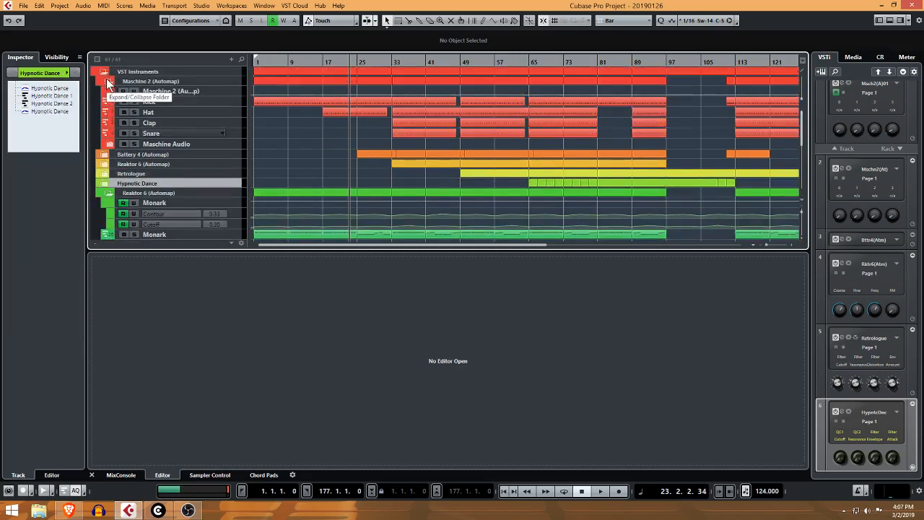
Check the output routing options of the Kick track in the Maschine Audio folder, and select the Drums group track.
left_click(110, 145)
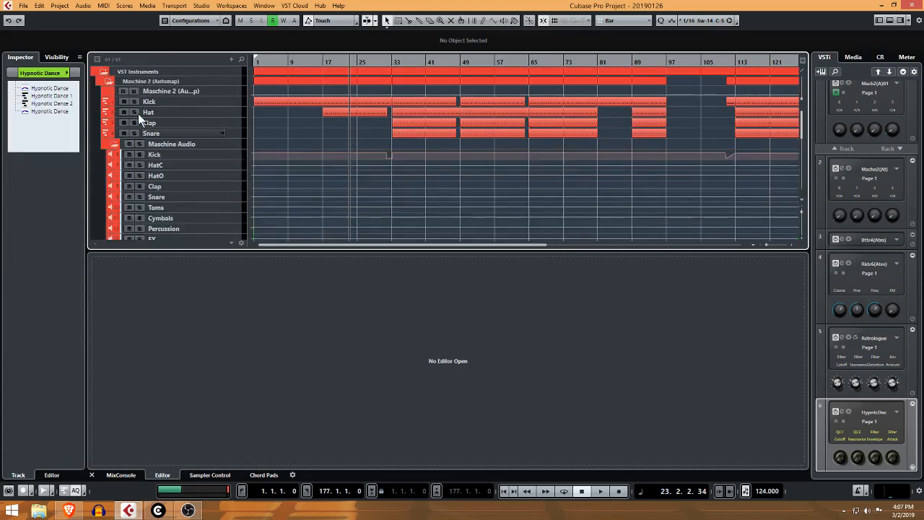
left_click(182, 159)
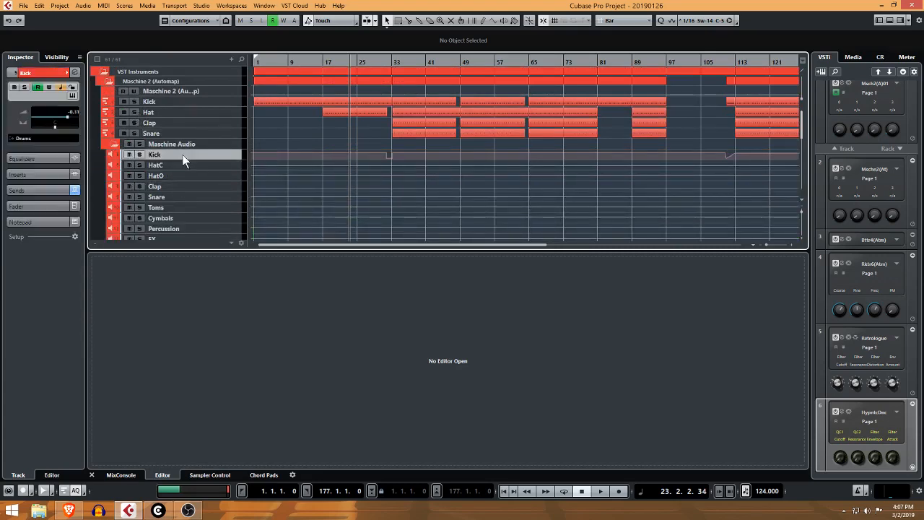
left_click(27, 138)
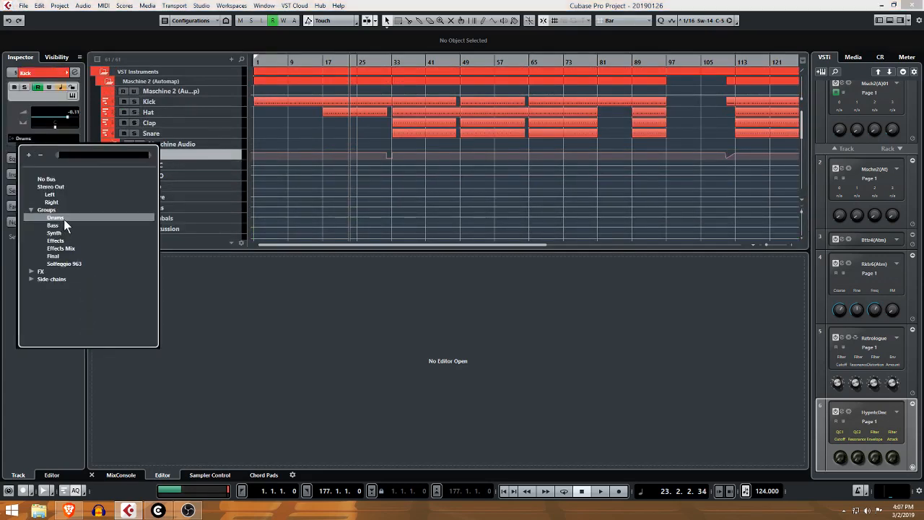
left_click(231, 310)
scroll(168, 185, "down", 8)
scroll(168, 207, "down", 2)
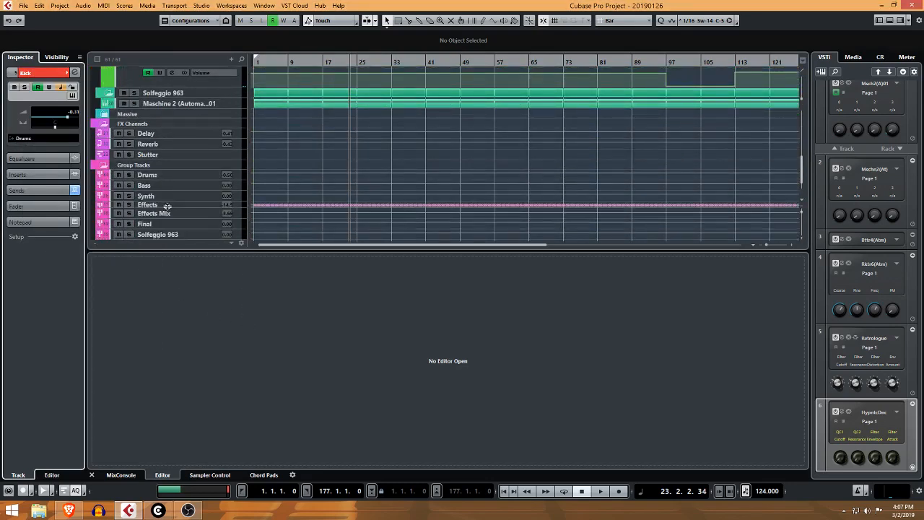
left_click(172, 174)
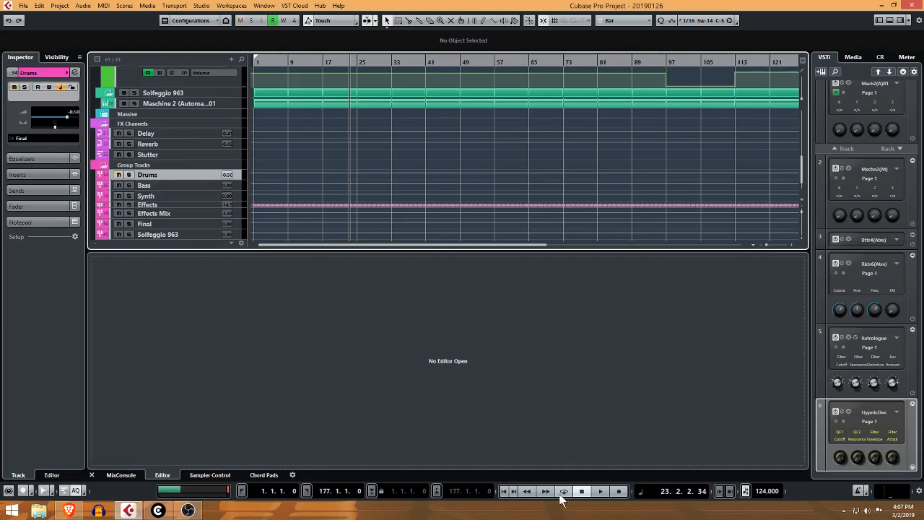
Play the project from bar 65 to show the signal reaching the Maschine Audio and instrument tracks, and stop playback.
scroll(484, 196, "up", 6)
scroll(459, 172, "up", 1)
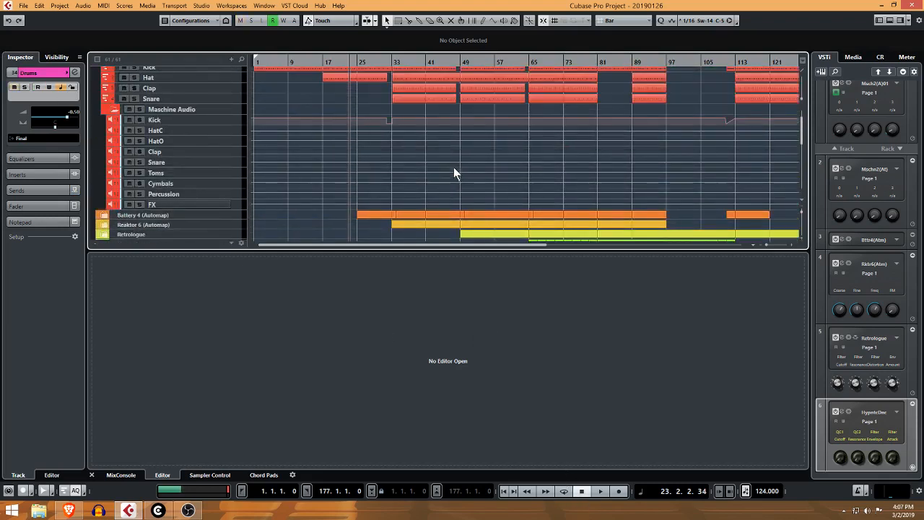
scroll(491, 123, "down", 1)
scroll(541, 74, "up", 2)
left_click(535, 62)
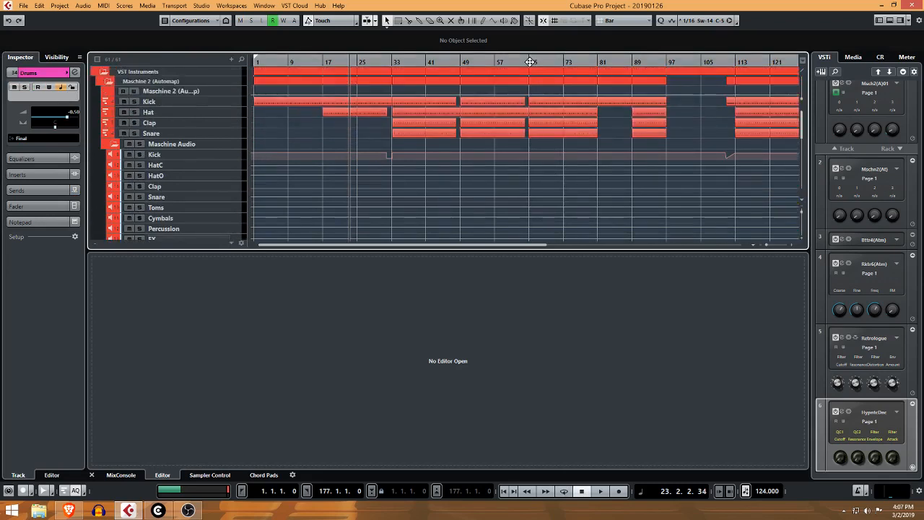
key("space")
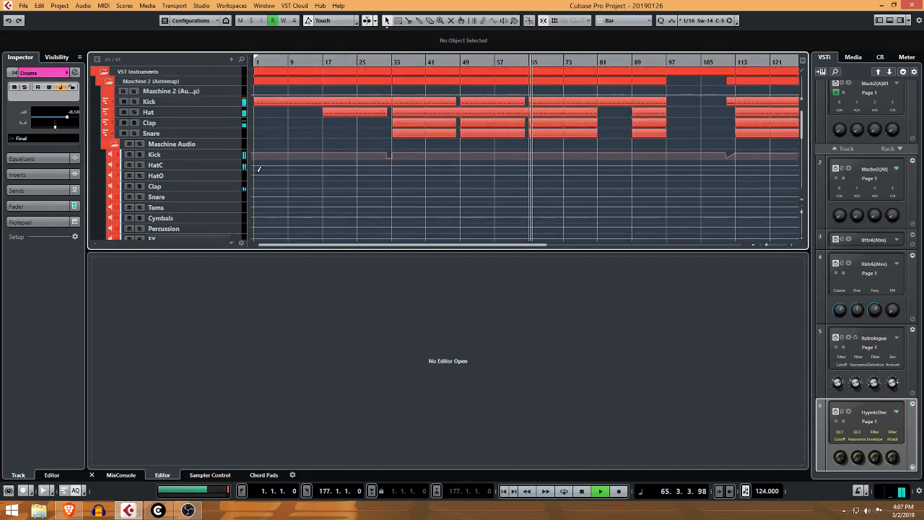
scroll(200, 173, "down", 4)
scroll(296, 161, "down", 3)
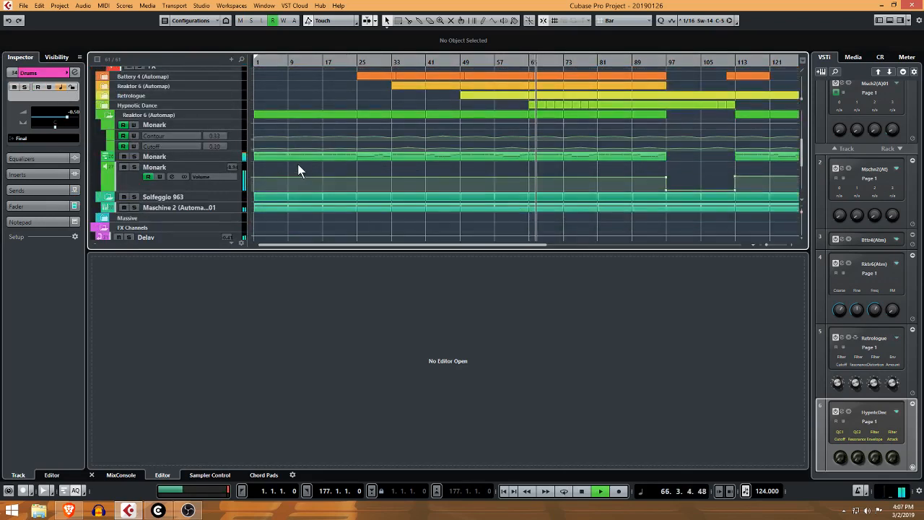
key("space")
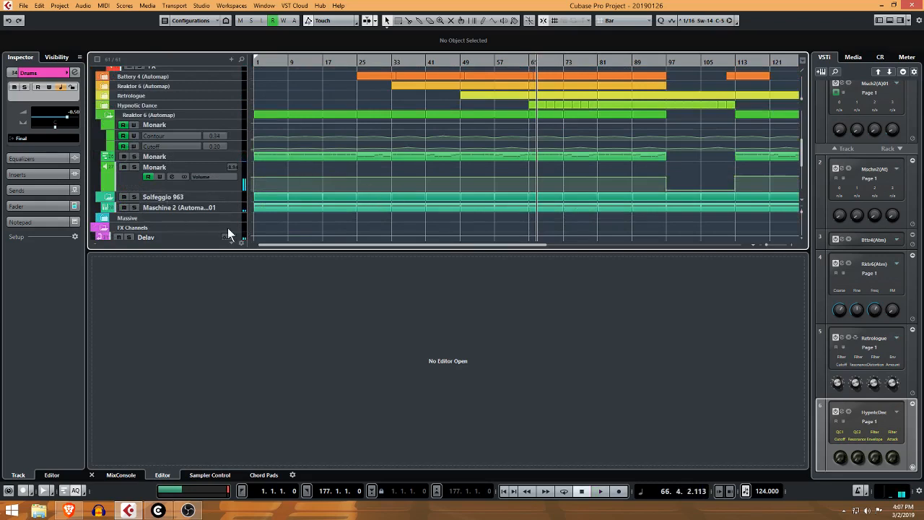
Audition the Drums group soloed, move the solo to the Synth group, and clear the solo before stopping playback.
scroll(177, 216, "down", 4)
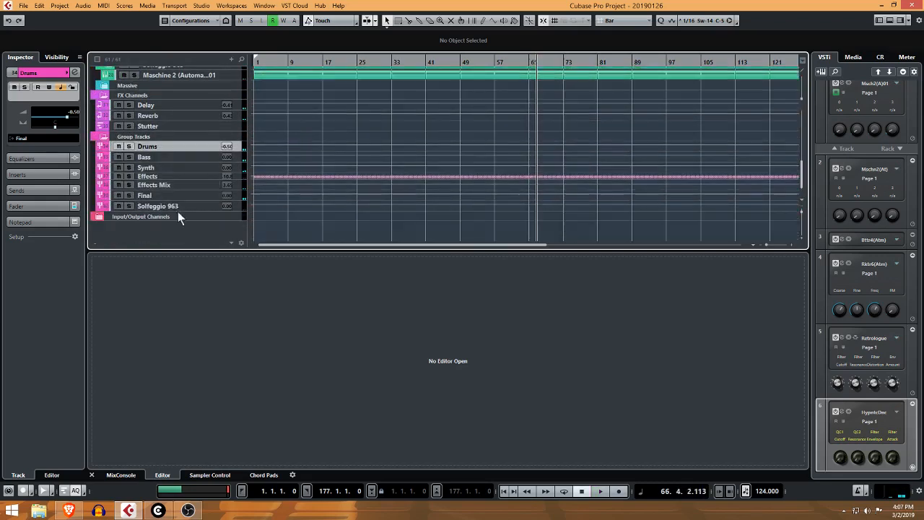
left_click(129, 146)
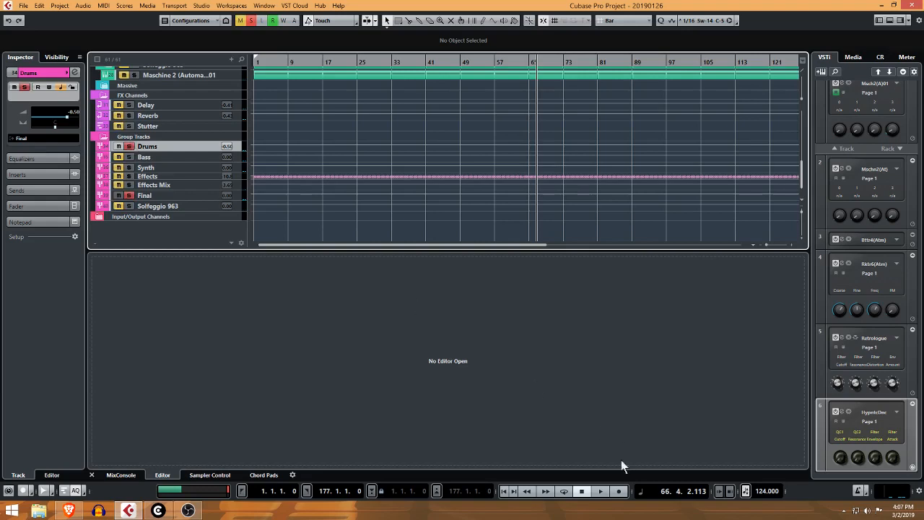
left_click(600, 492)
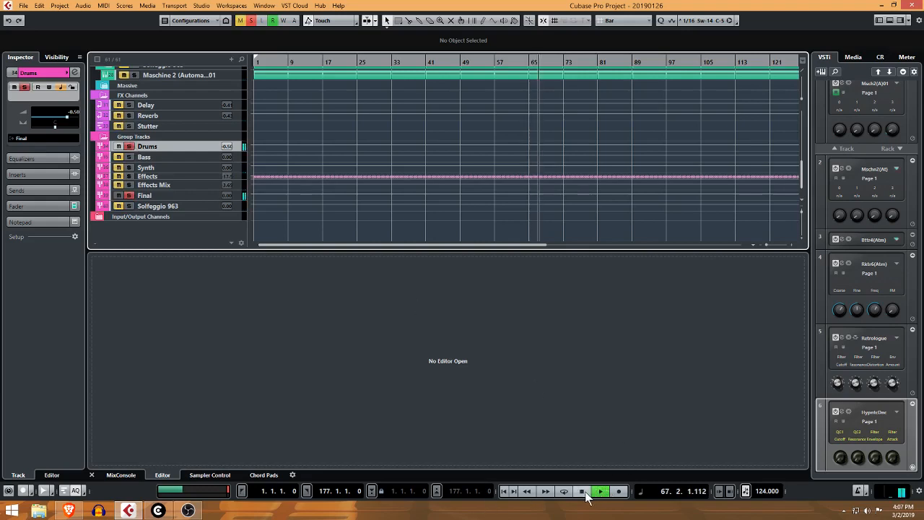
left_click(129, 168)
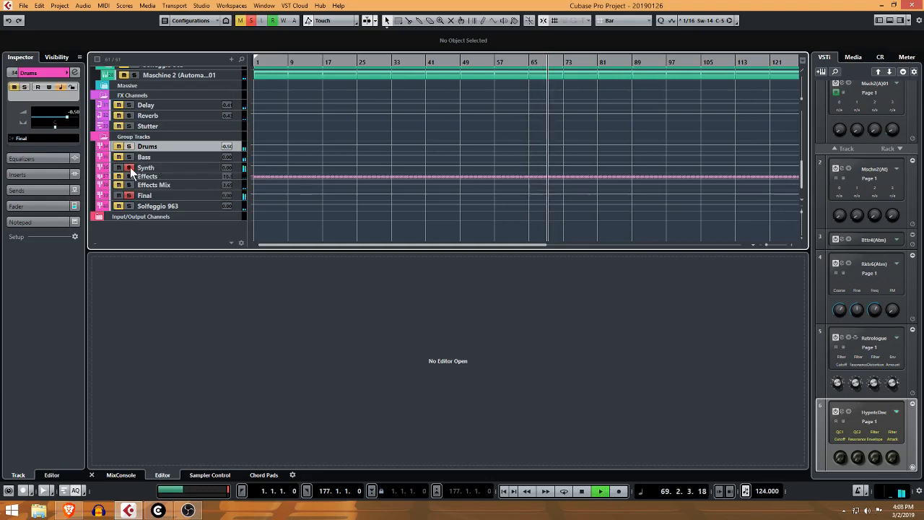
left_click(129, 168)
left_click(581, 491)
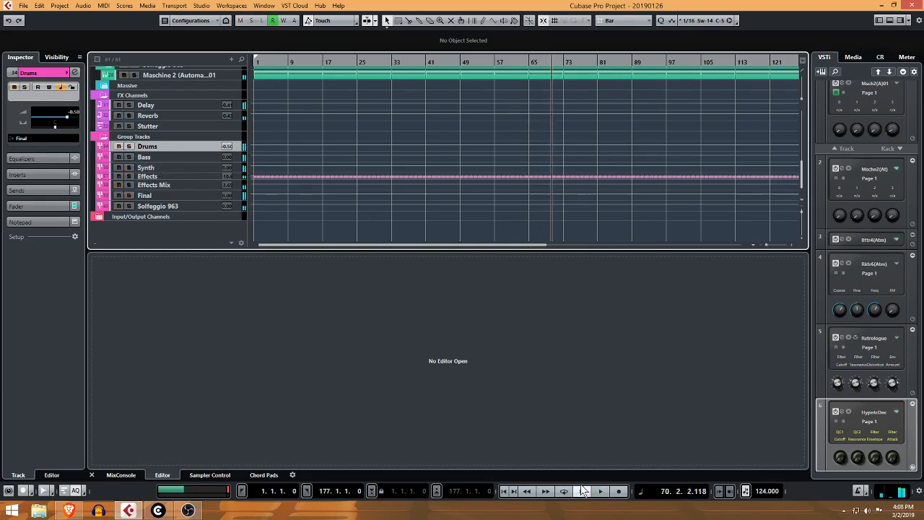
Review the group and FX tracks, and inspect the output routing of the Delay channel and the Monark audio track.
scroll(555, 209, "up", 2)
scroll(556, 208, "up", 6)
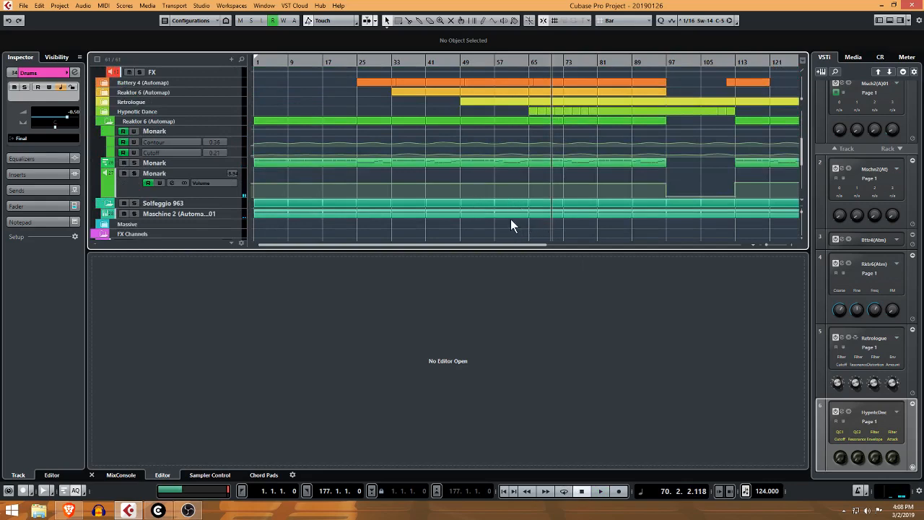
scroll(333, 164, "down", 6)
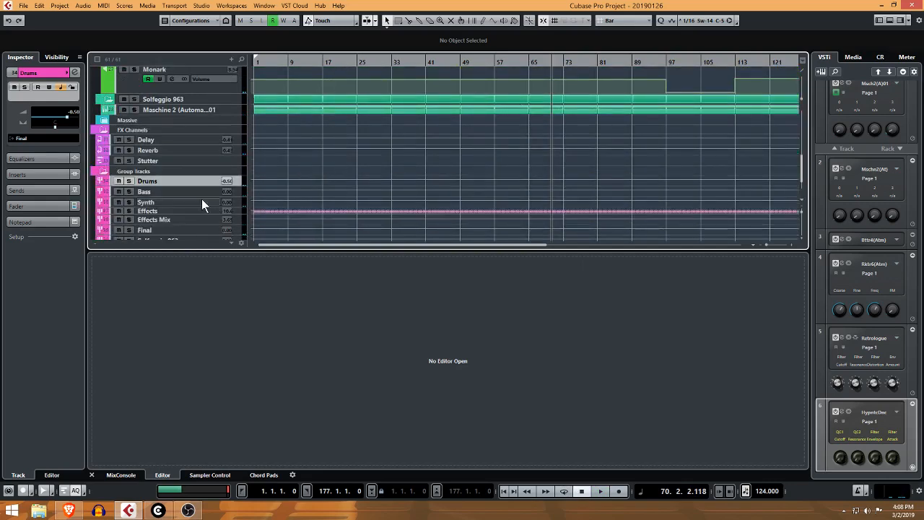
scroll(174, 197, "down", 2)
scroll(174, 195, "up", 4)
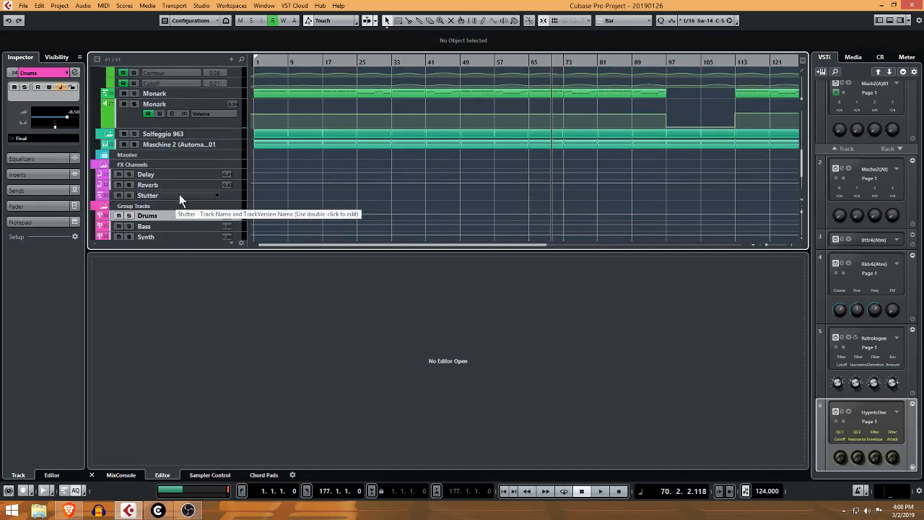
left_click(179, 177)
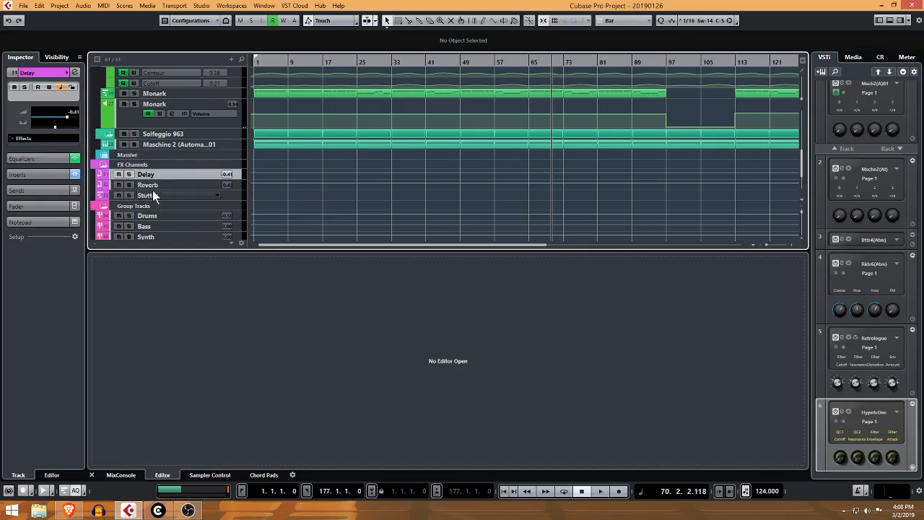
scroll(174, 181, "up", 2)
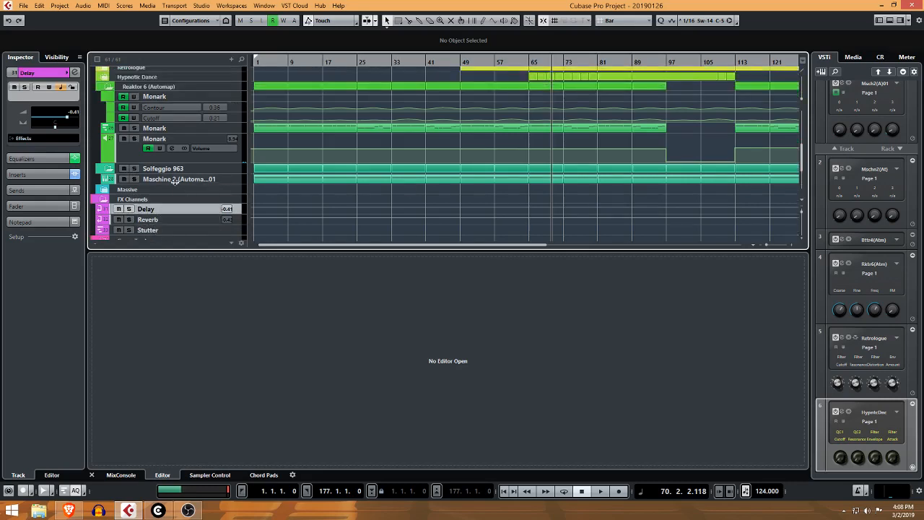
left_click(125, 152)
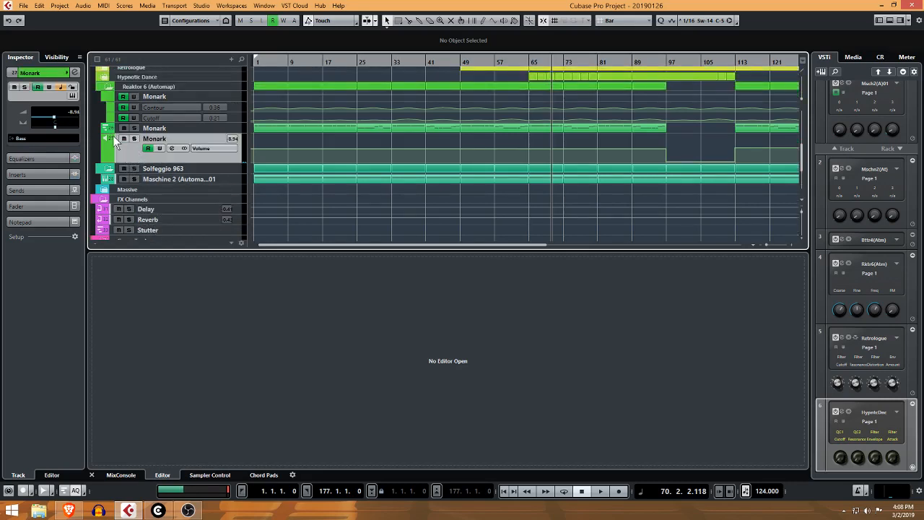
Open the Monark audio channel's settings, assign a send to the Reverb FX channel, and activate the send.
left_click(171, 148)
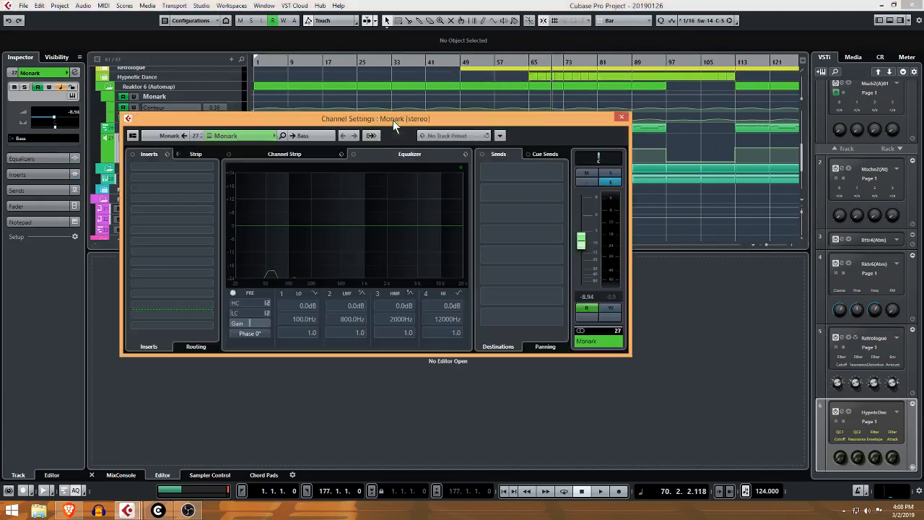
left_click(559, 171)
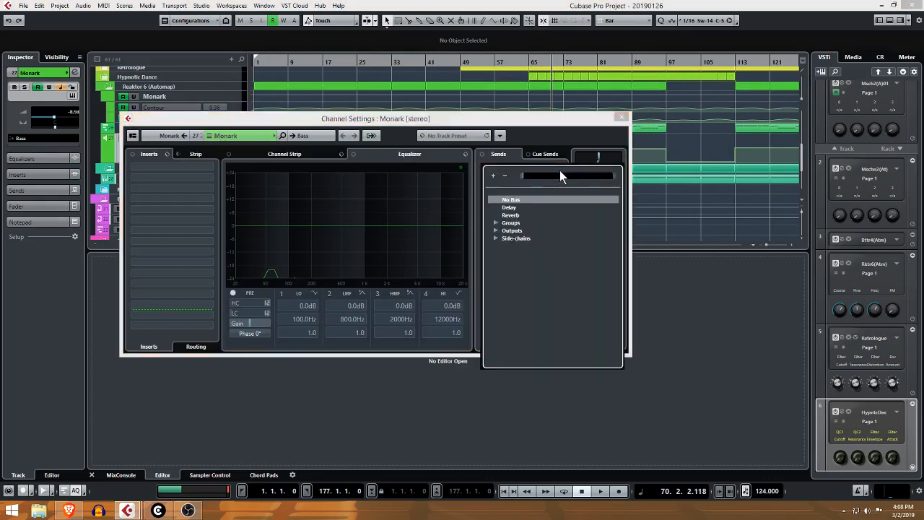
left_click(495, 230)
left_click(496, 230)
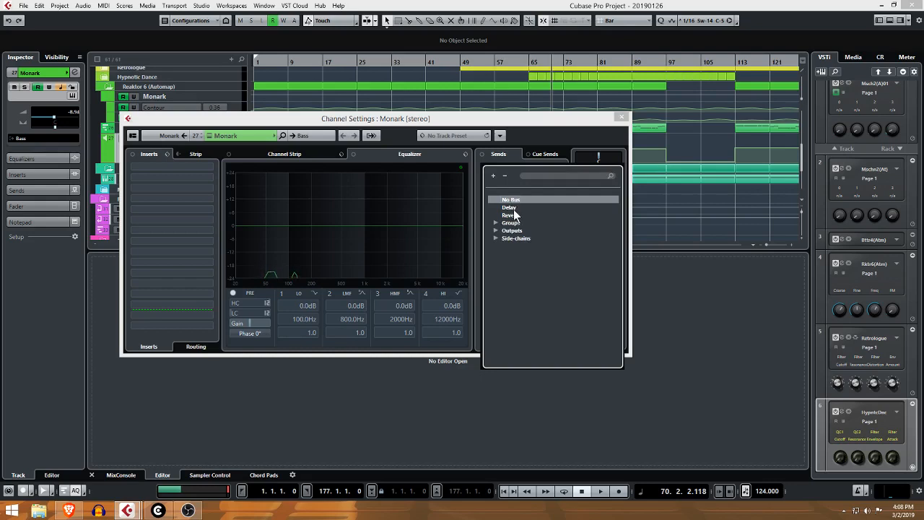
left_click(514, 215)
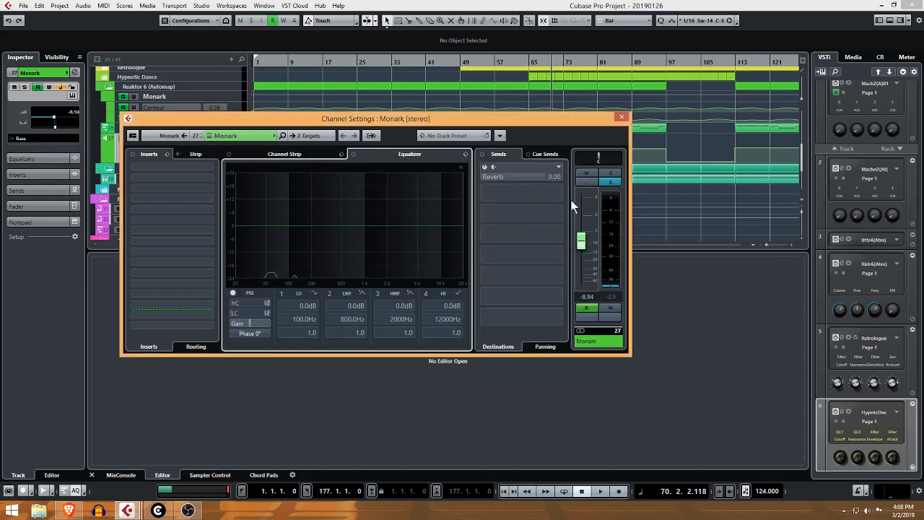
left_click(486, 169)
left_click(486, 167)
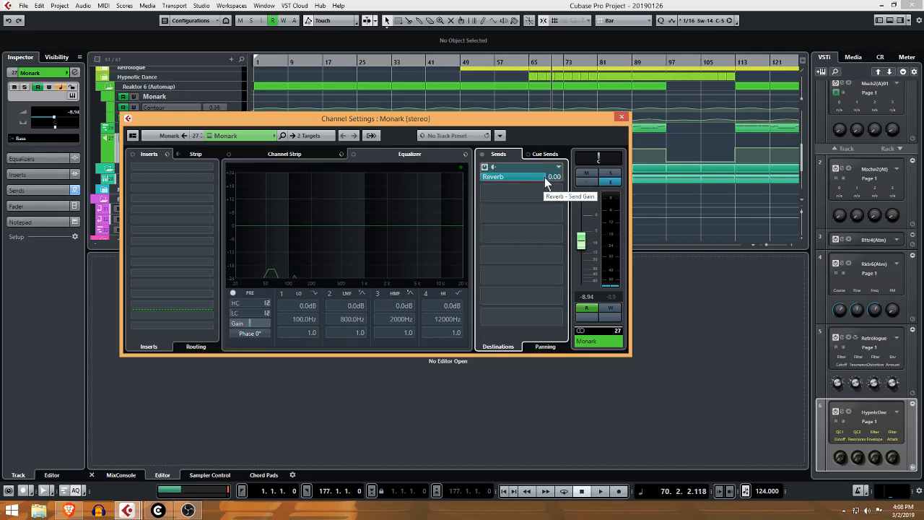
Move the channel settings window aside, try the Monark fader, and switch the Reverb send from post-fader to pre-fader.
left_click_drag(539, 125, 591, 163)
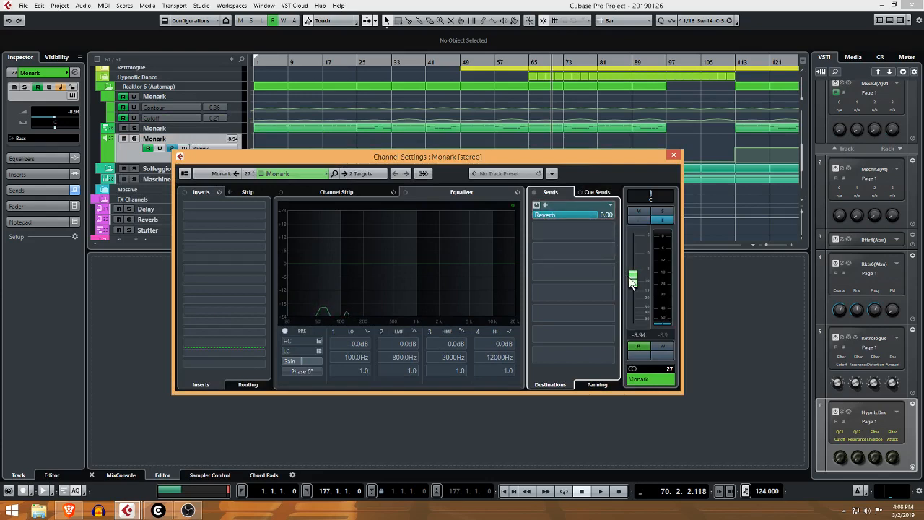
mouse_move(634, 279)
left_mouse_down()
mouse_move(637, 263)
mouse_move(639, 272)
left_mouse_up()
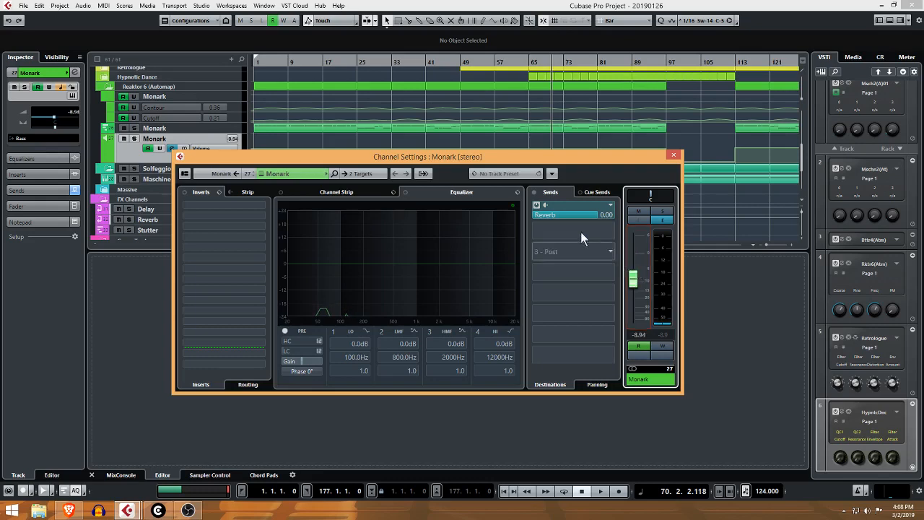
left_click(546, 206)
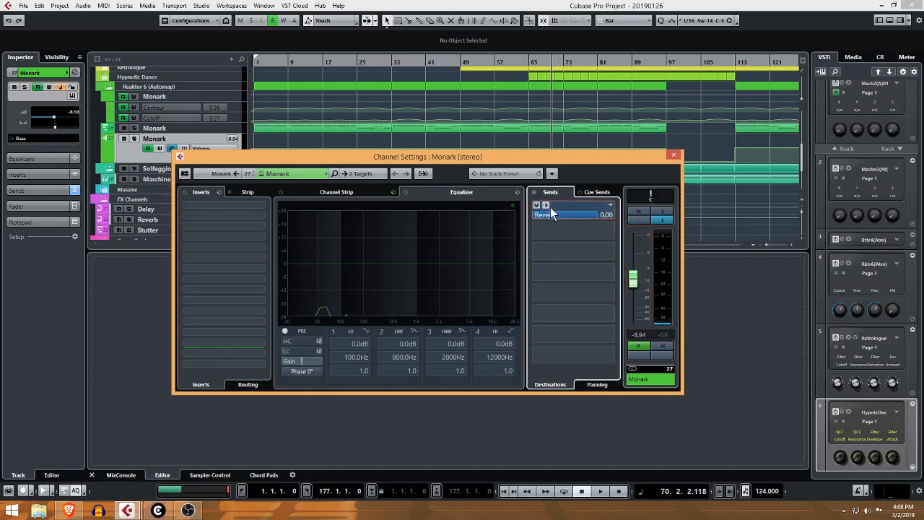
left_click(545, 206)
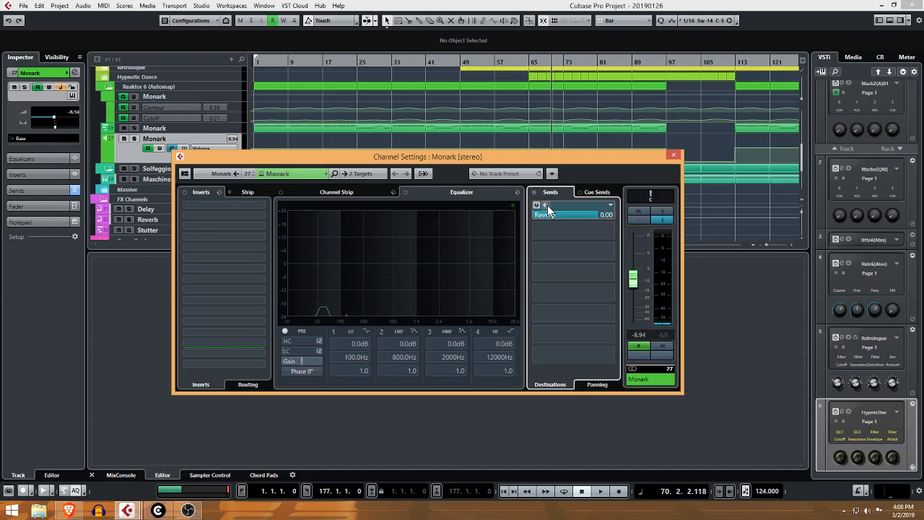
left_click(547, 206)
Lower the Monark channel's Reverb send level to about -22.9 dB and close the channel settings.
left_click_drag(585, 213, 536, 216)
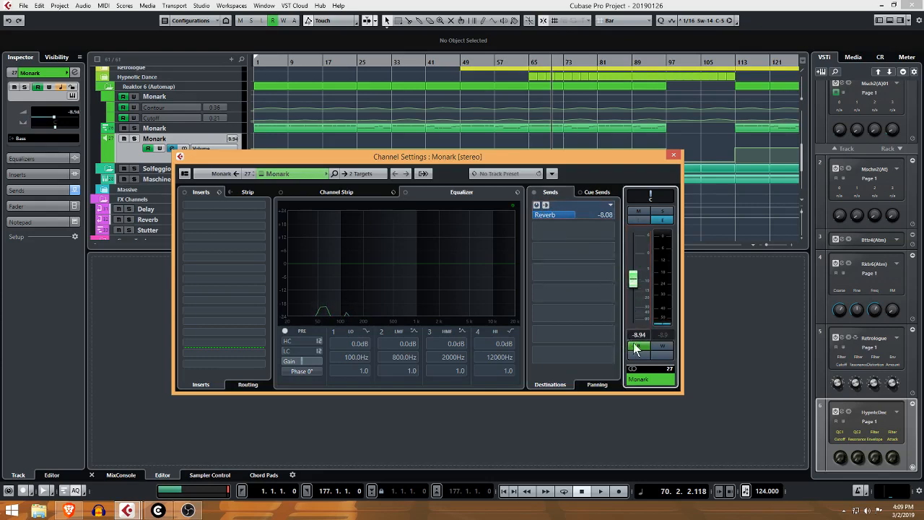
left_click_drag(632, 278, 635, 339)
left_click_drag(584, 158, 606, 179)
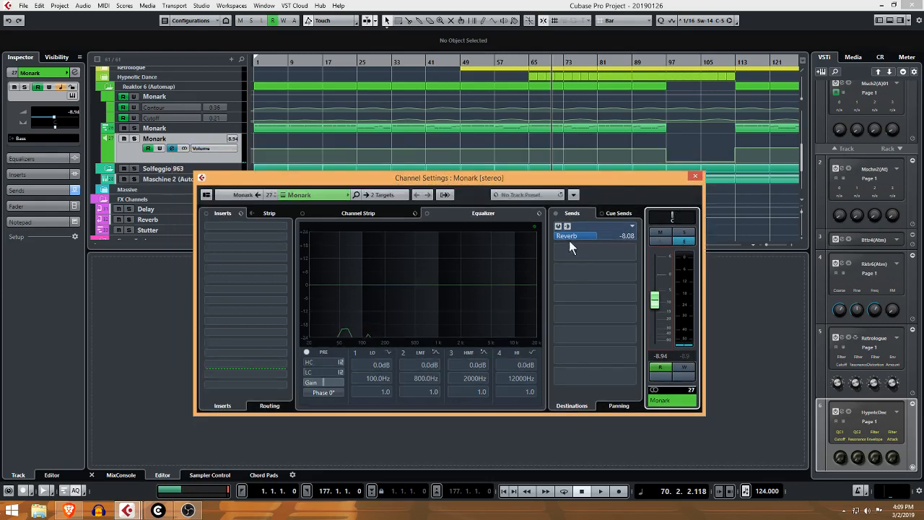
left_click_drag(569, 241, 539, 232)
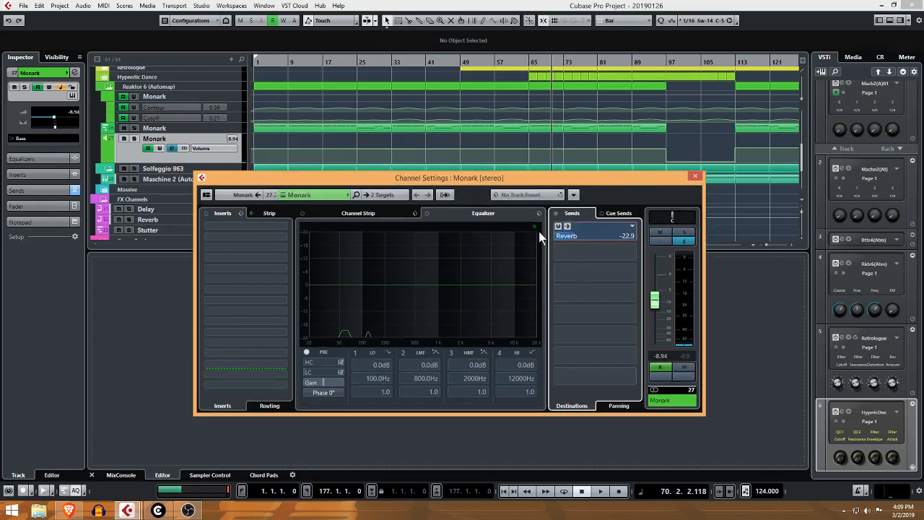
left_click(695, 176)
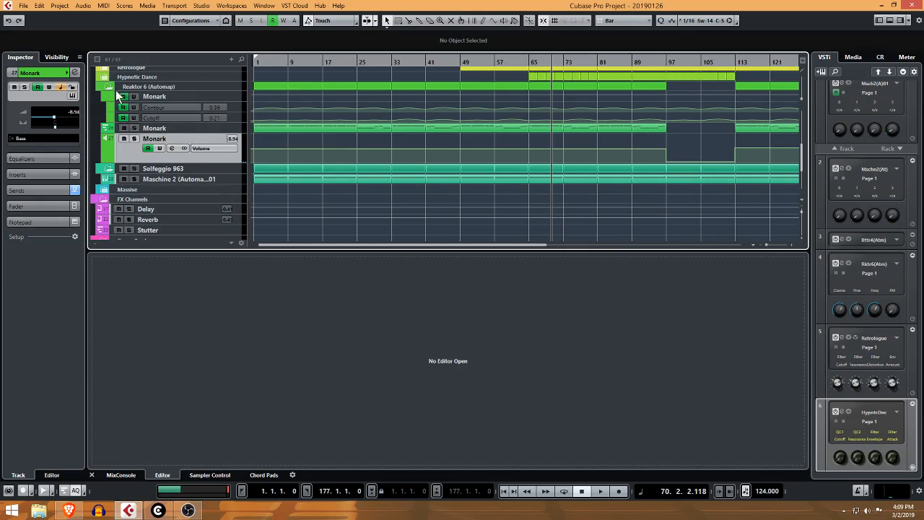
Check the Delay and Reverb channels in the FX Channels folder, and remove the Stutter track.
scroll(103, 221, "down", 2)
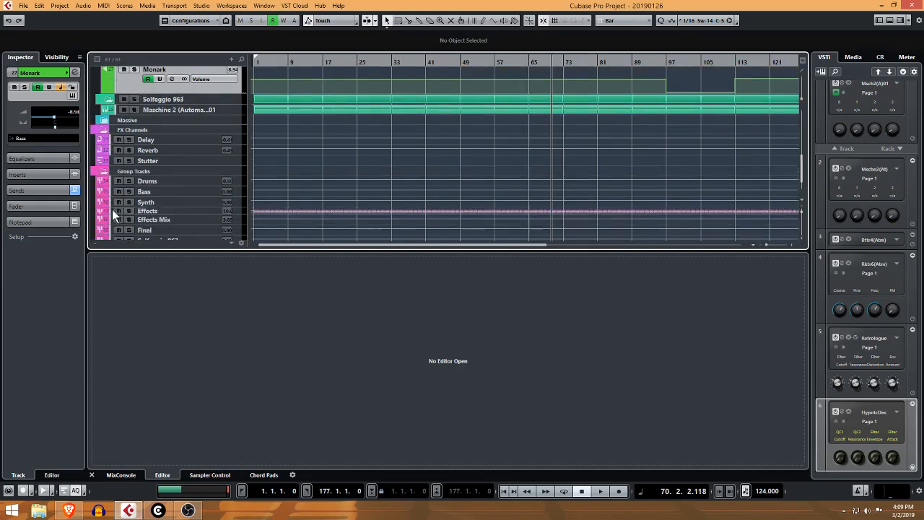
left_click(166, 140)
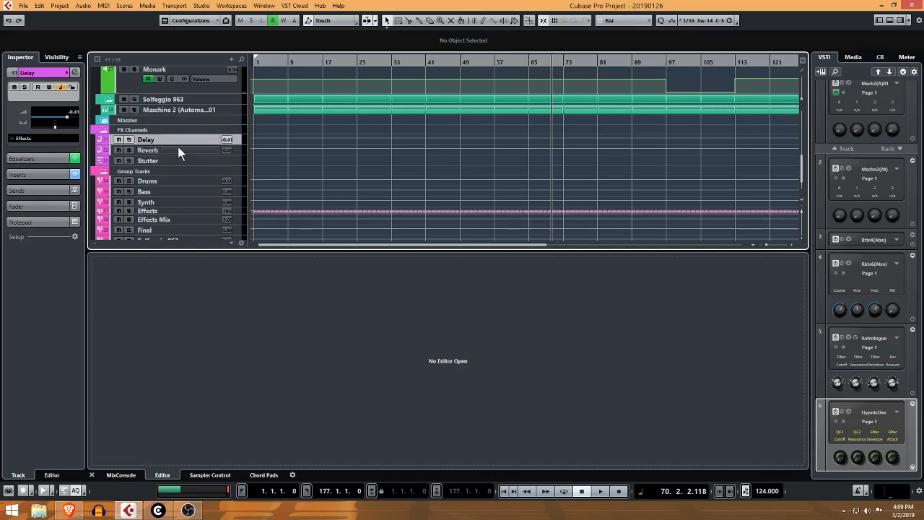
left_click(174, 159)
left_click(156, 152)
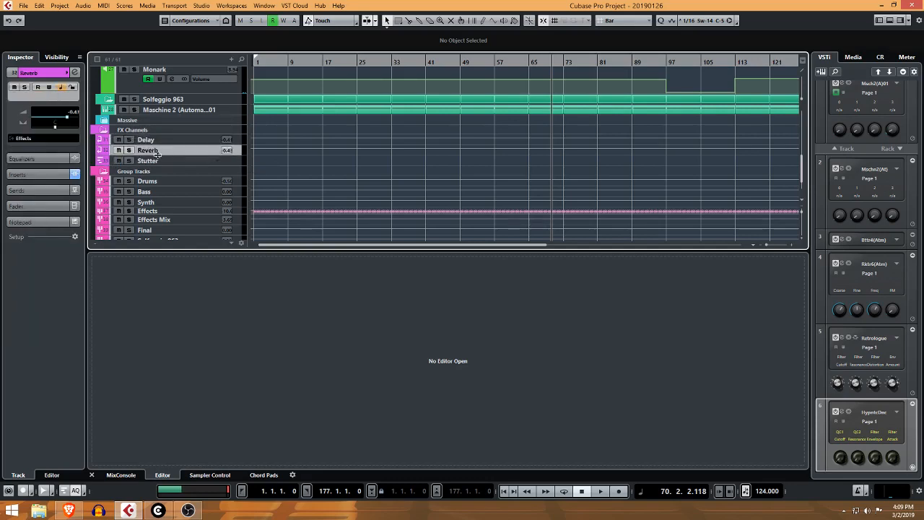
left_click(237, 160)
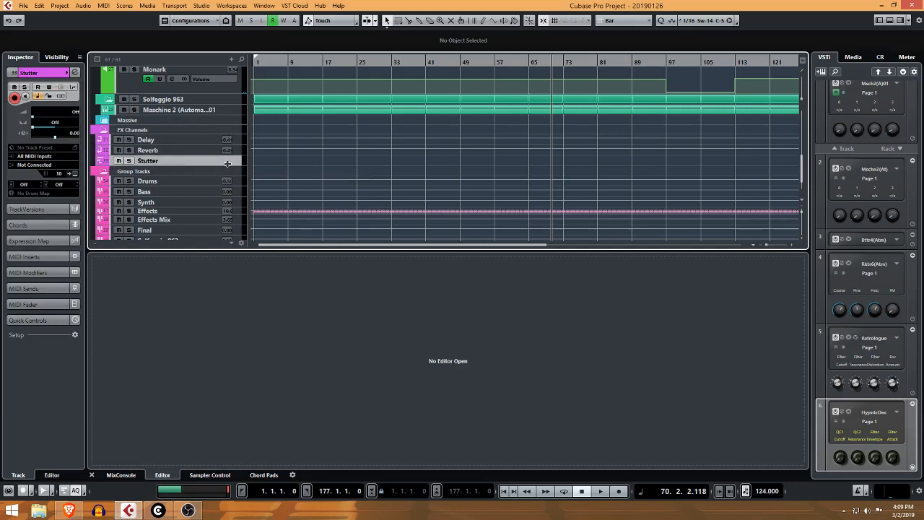
right_click(230, 162)
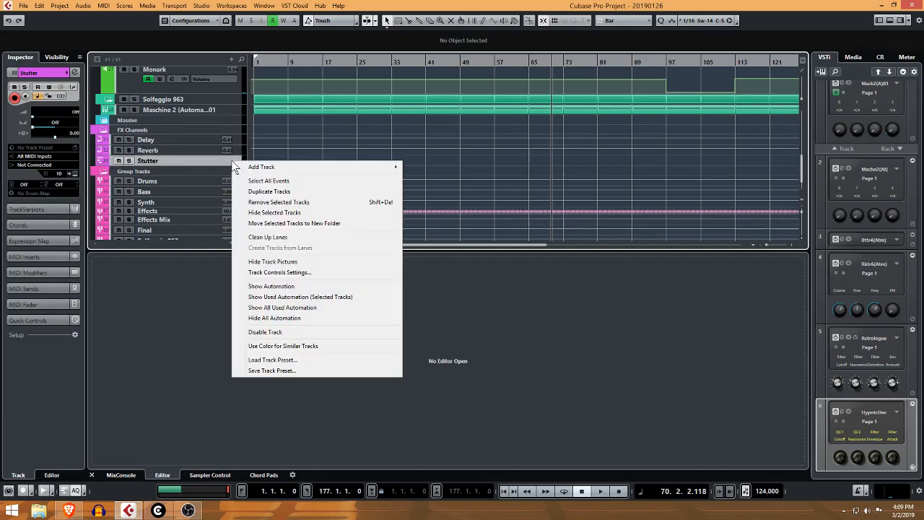
left_click(278, 203)
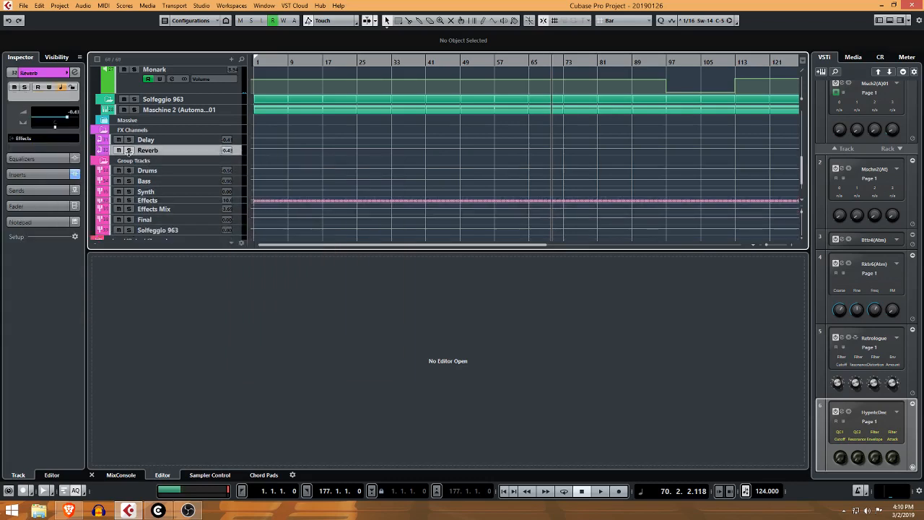
Slightly enlarge the Effects group track and check the output routing of the Effects and Effects Mix groups.
left_click(180, 201)
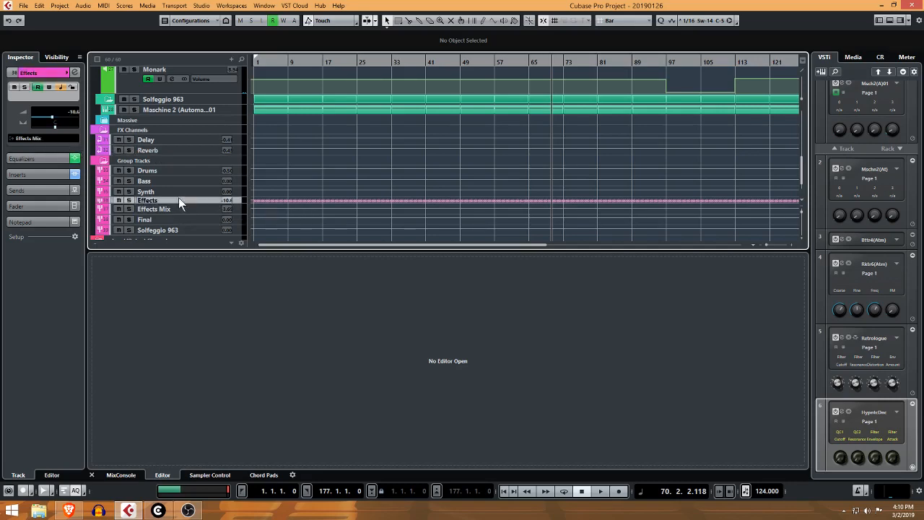
left_click_drag(180, 201, 182, 205)
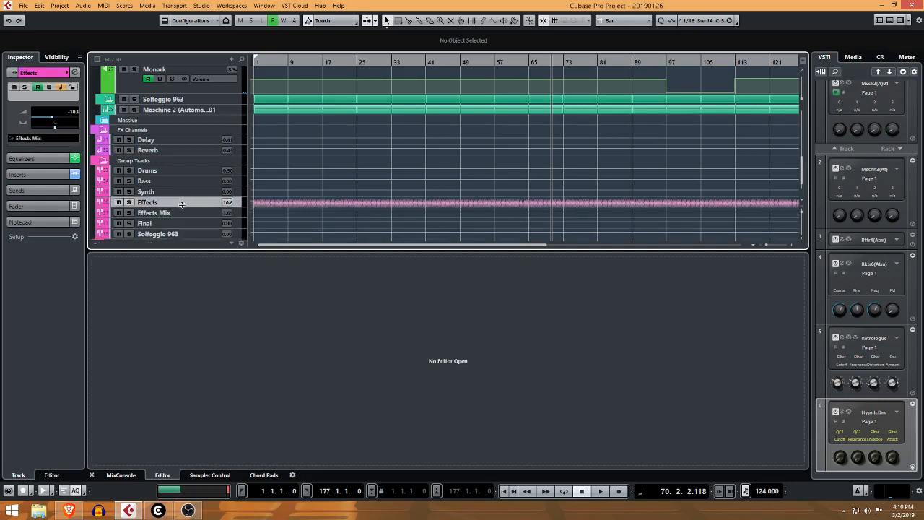
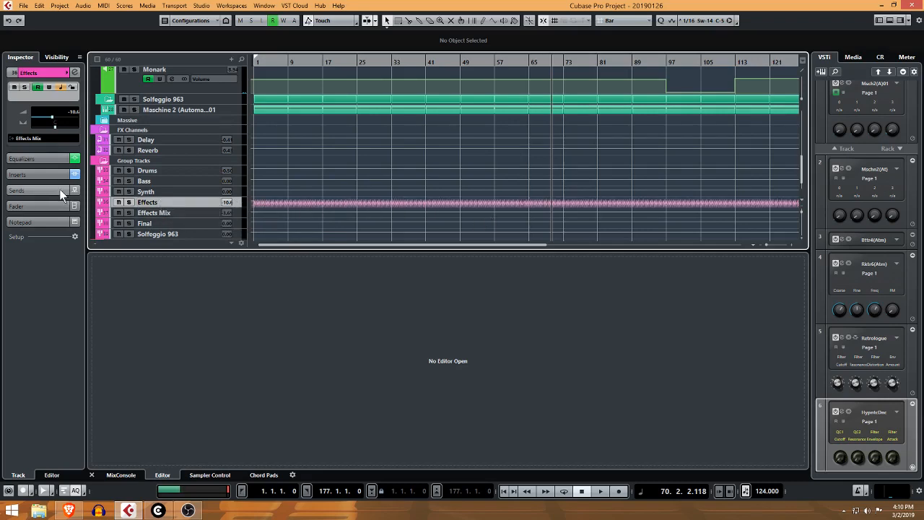
left_click(208, 214)
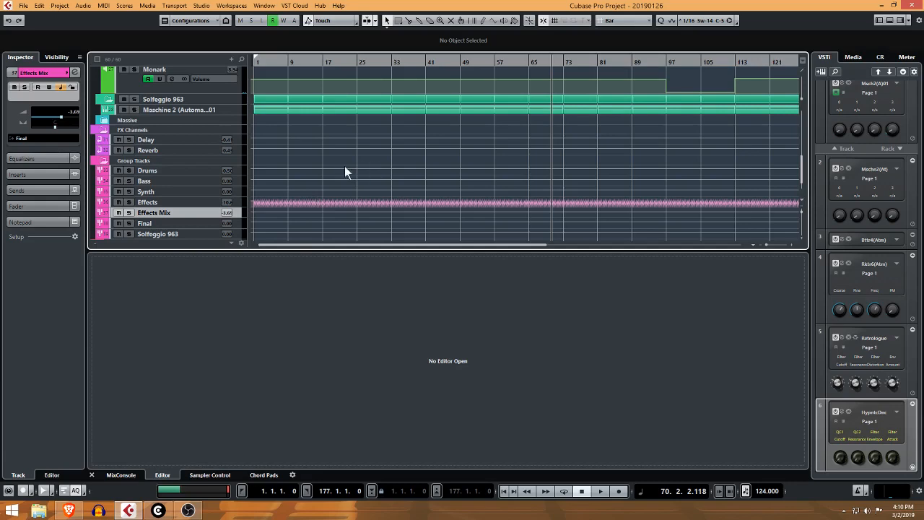
Return the playhead to bar 1, enlarge the Effects group track to examine its volume automation, and select Effects Mix.
left_click(262, 61)
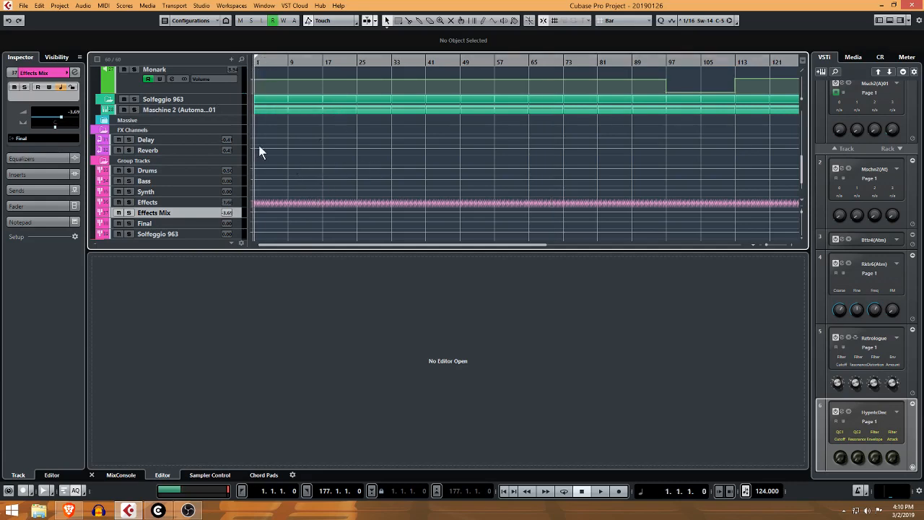
key("g")
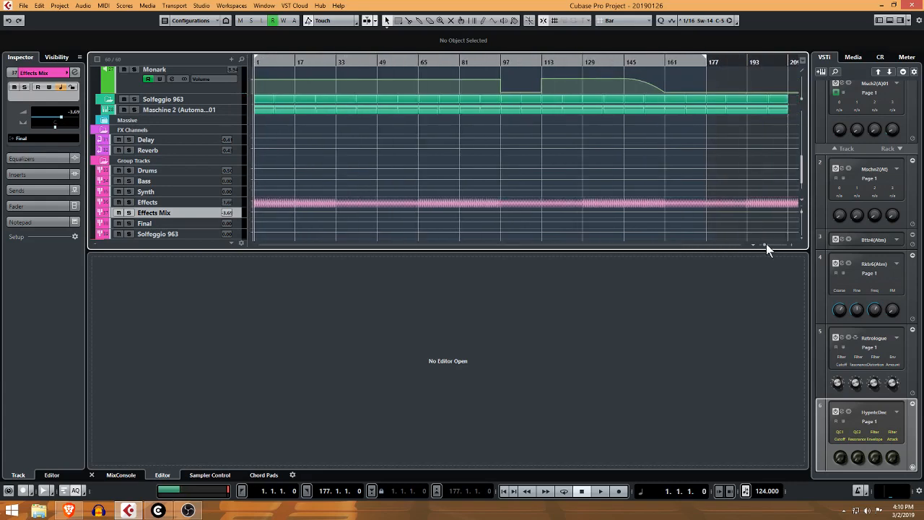
left_click_drag(766, 243, 776, 243)
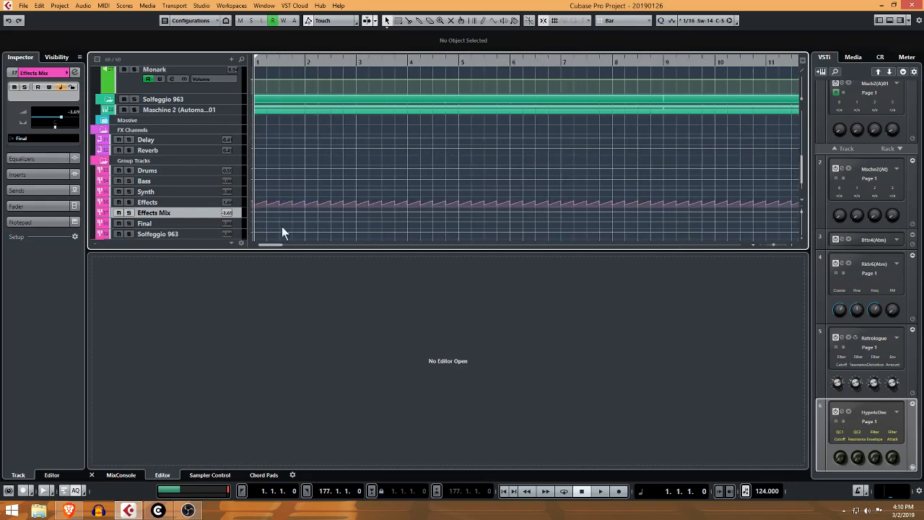
left_click(204, 206)
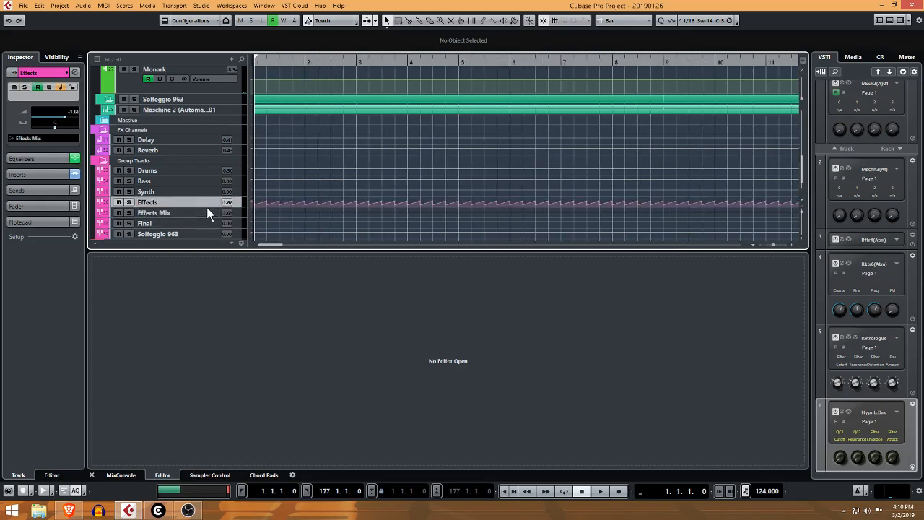
mouse_move(207, 208)
left_mouse_down()
mouse_move(207, 228)
mouse_move(208, 216)
left_mouse_up()
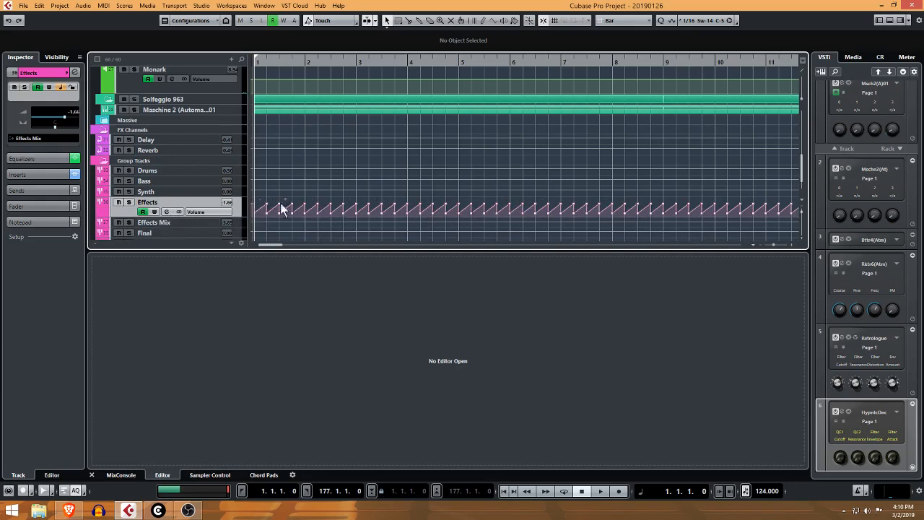
left_click(209, 222)
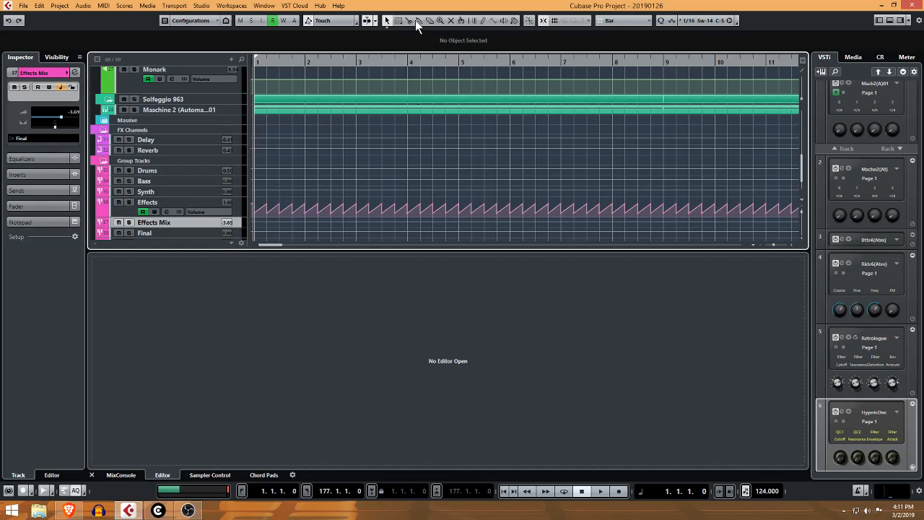
Try a freehand volume automation curve on the Effects group from bar 1 with the Draw tool, and undo it.
left_click(482, 22)
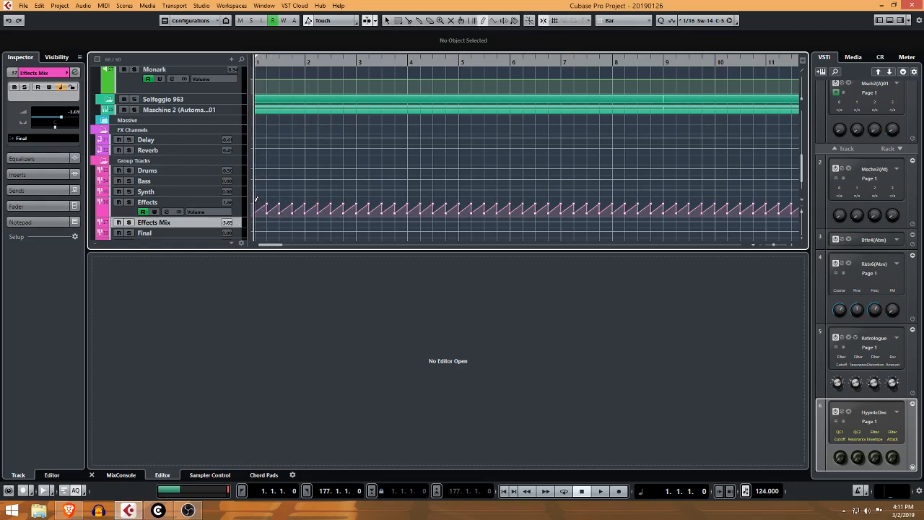
left_click_drag(259, 200, 318, 207)
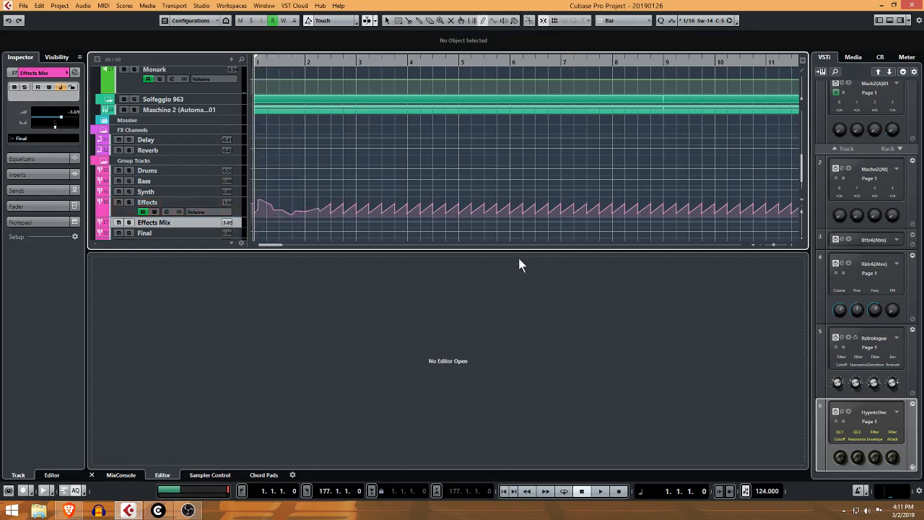
key("ctrl+z")
Try straight-line volume automation on the Effects group, falling to bar 3 and rising to bar 5, and undo it.
left_click(495, 20)
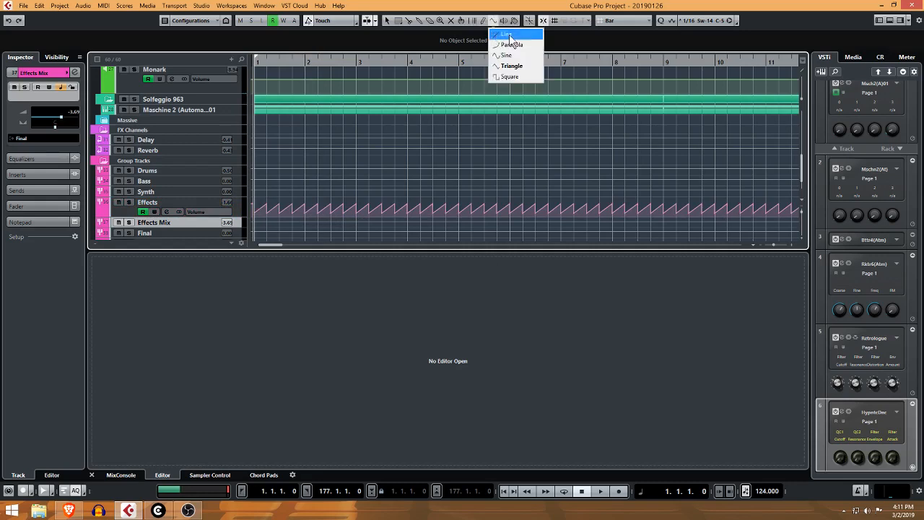
left_click(509, 34)
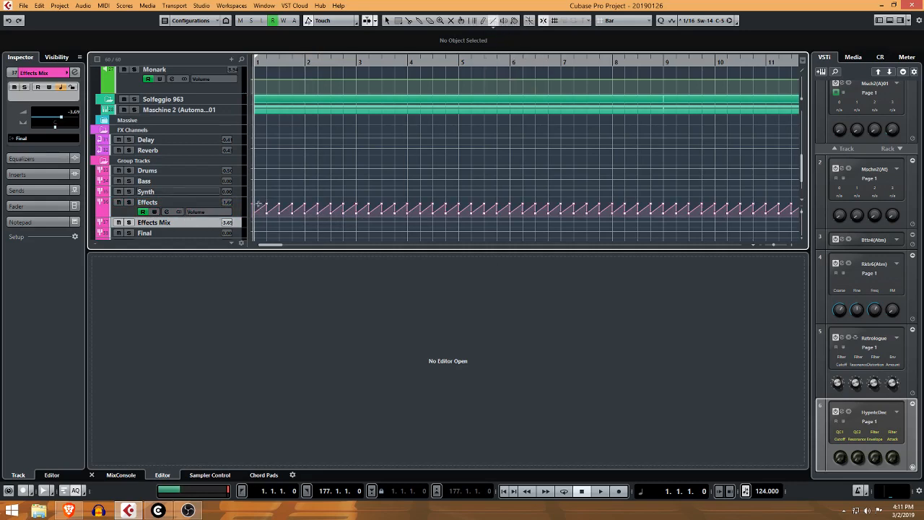
left_click_drag(258, 205, 458, 198)
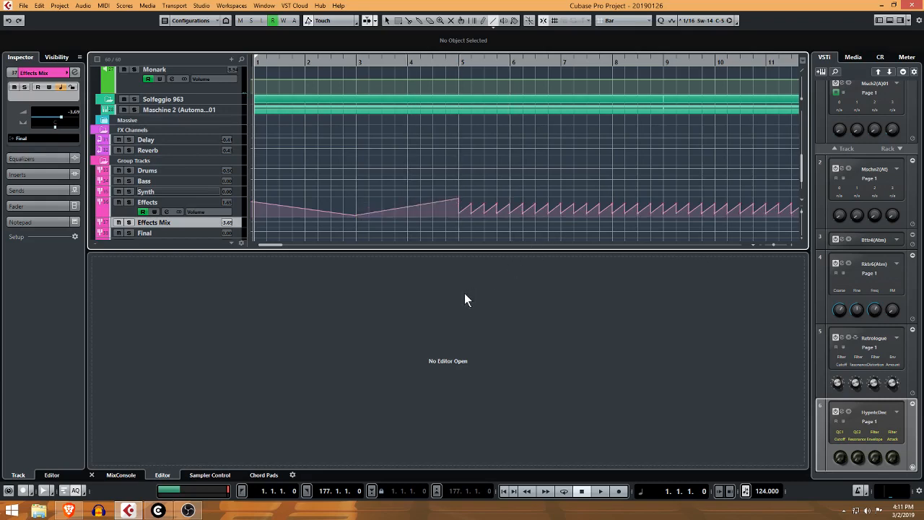
key("ctrl+z")
key("ctrl+z")
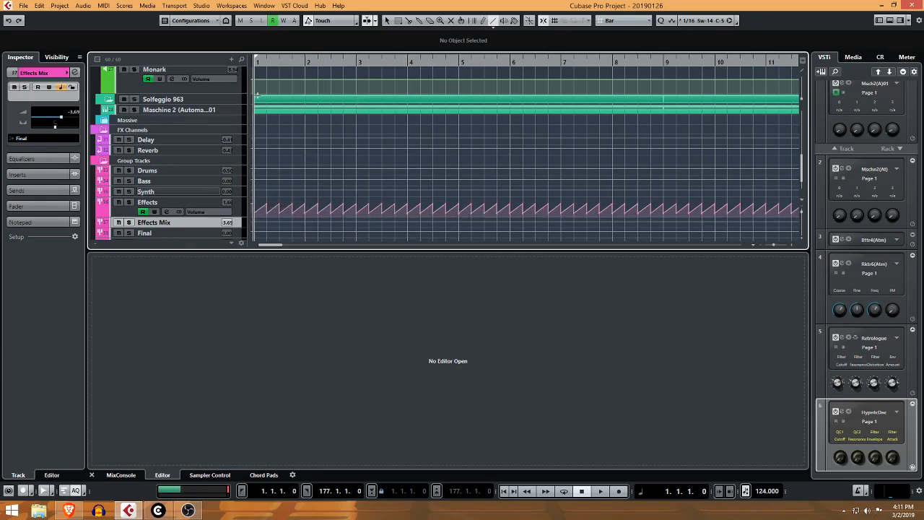
Try triangle-shaped volume automation on the Effects group near bar 1 with the Line tool's Triangle mode, and undo it.
left_click_drag(253, 63, 250, 71)
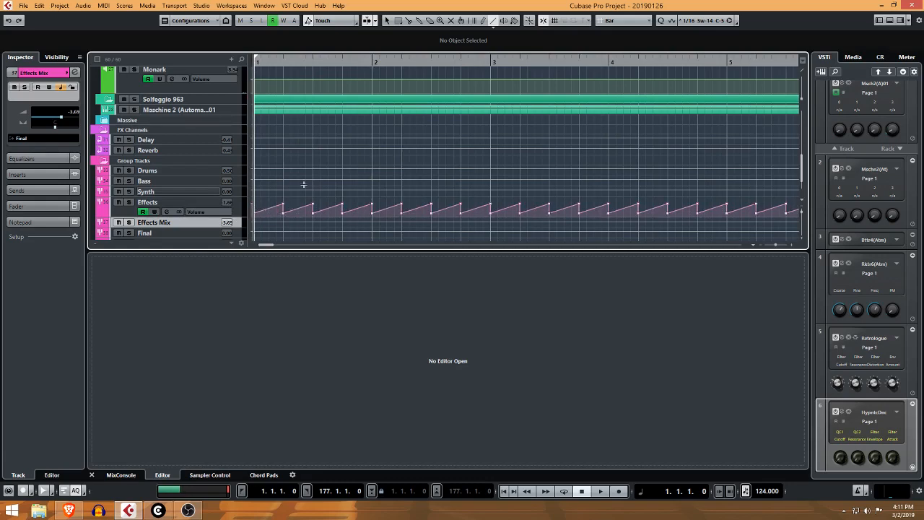
left_click(495, 26)
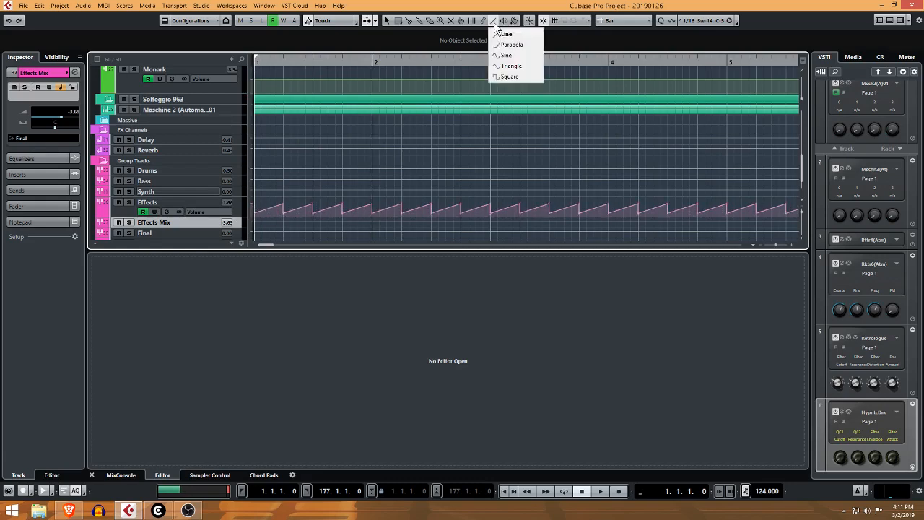
left_click(512, 66)
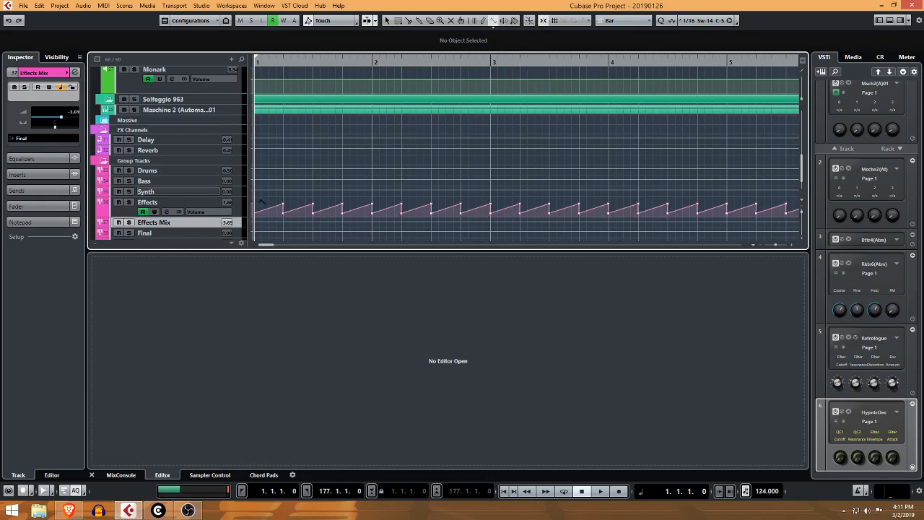
left_click_drag(260, 205, 354, 176)
key("ctrl+z")
Close the lower zone and greatly increase the height of the Effects Mix group track.
left_click(92, 475)
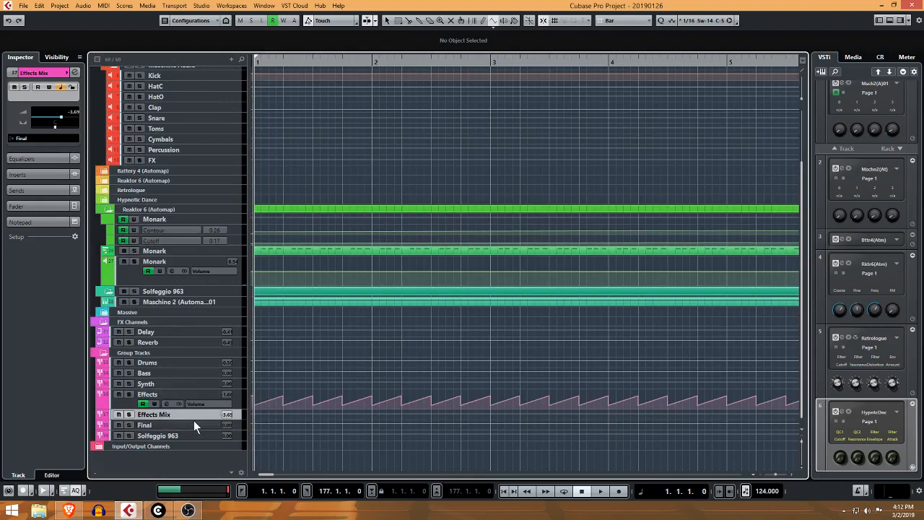
left_click_drag(193, 420, 186, 478)
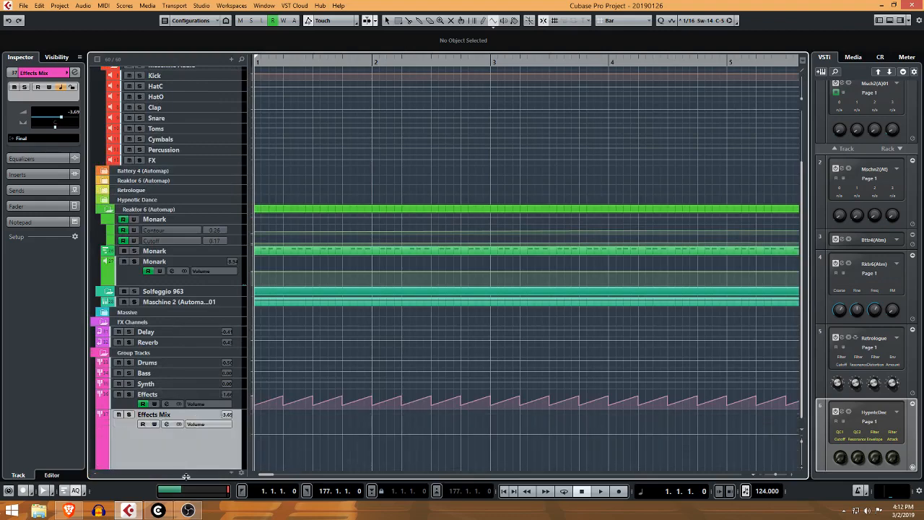
scroll(254, 403, "down", 3)
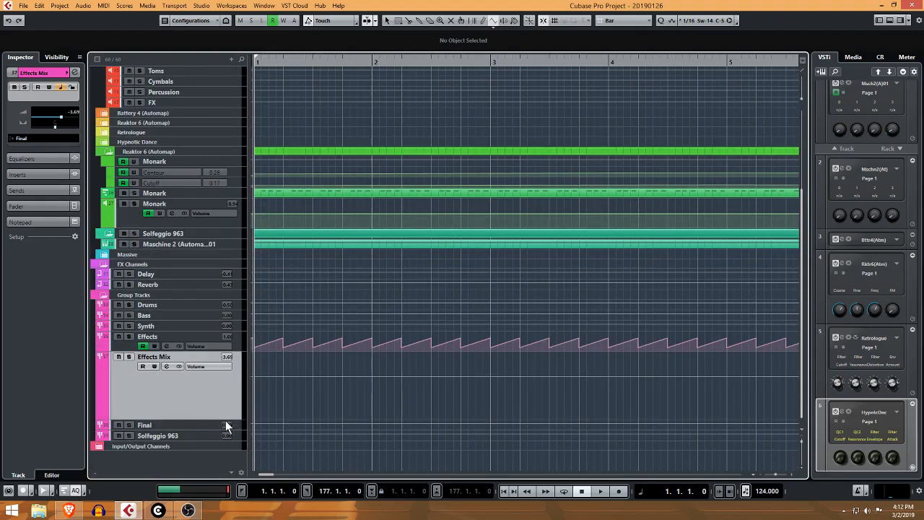
left_click_drag(225, 421, 213, 478)
scroll(301, 398, "down", 3)
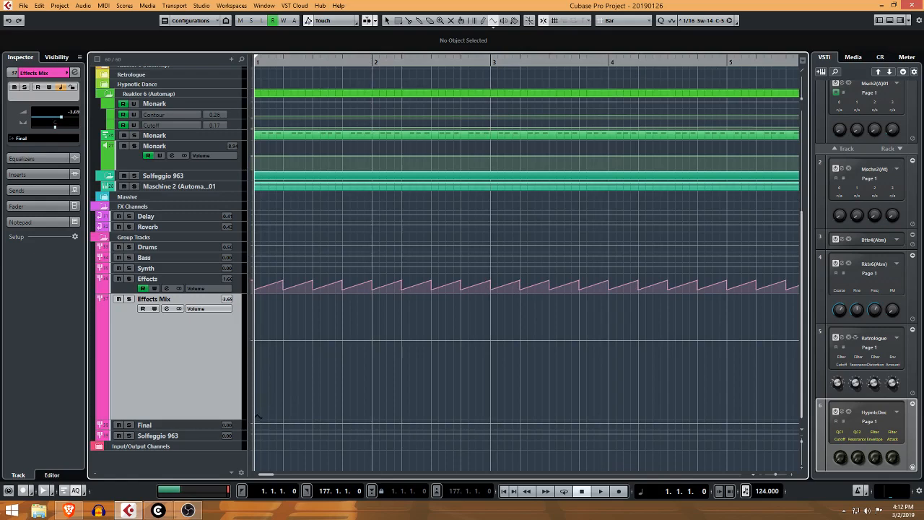
Try a repeating triangle volume wave on Effects Mix from bar 1 to bar 5, skew its peaks, and undo it.
mouse_move(259, 417)
left_mouse_down()
mouse_move(347, 382)
mouse_move(392, 320)
mouse_move(468, 308)
mouse_move(481, 320)
mouse_move(615, 320)
mouse_move(679, 309)
mouse_move(678, 299)
left_mouse_up()
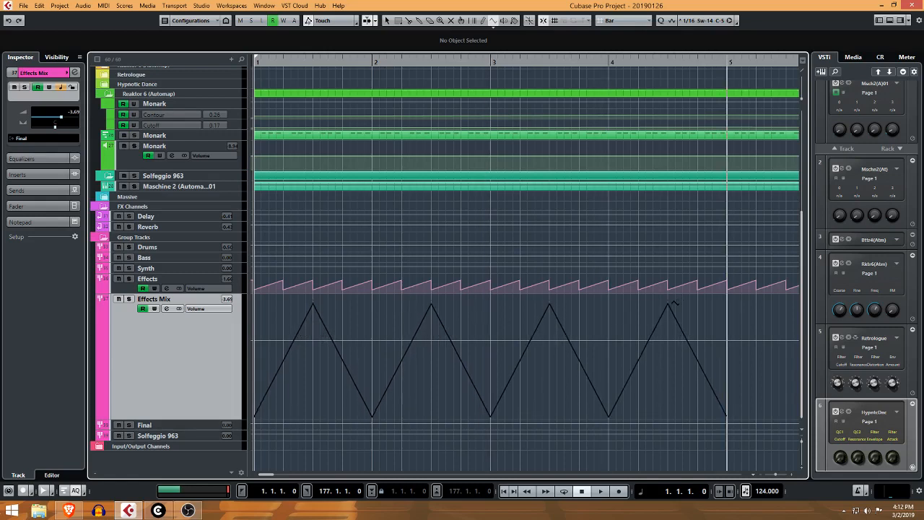
left_click_drag(675, 303, 729, 293)
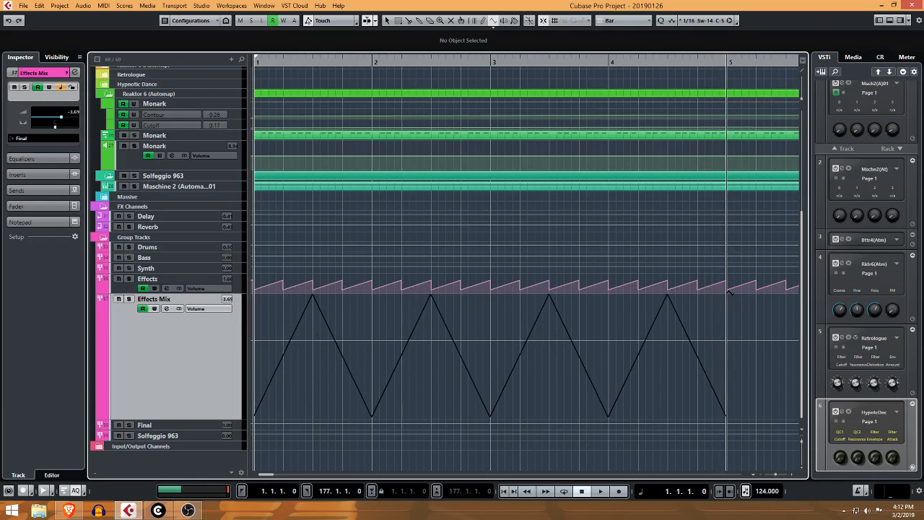
left_click_drag(730, 292, 657, 293)
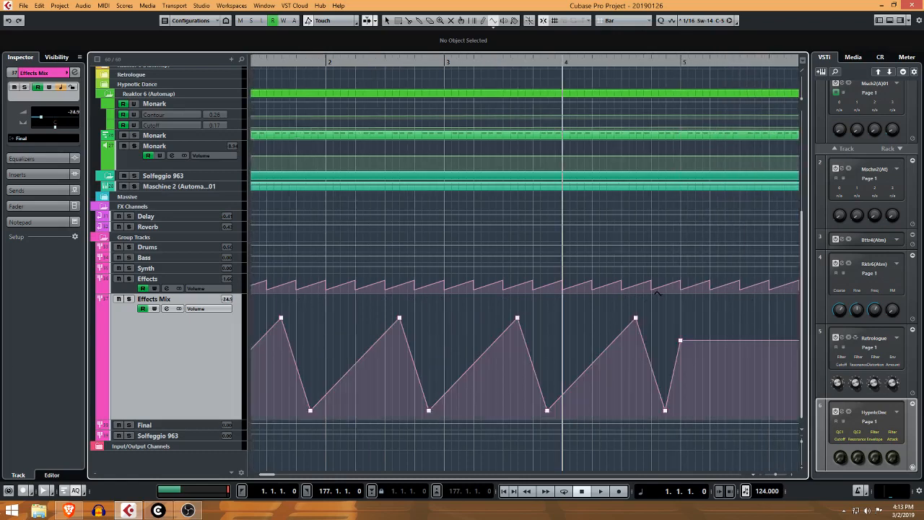
key("ctrl+z")
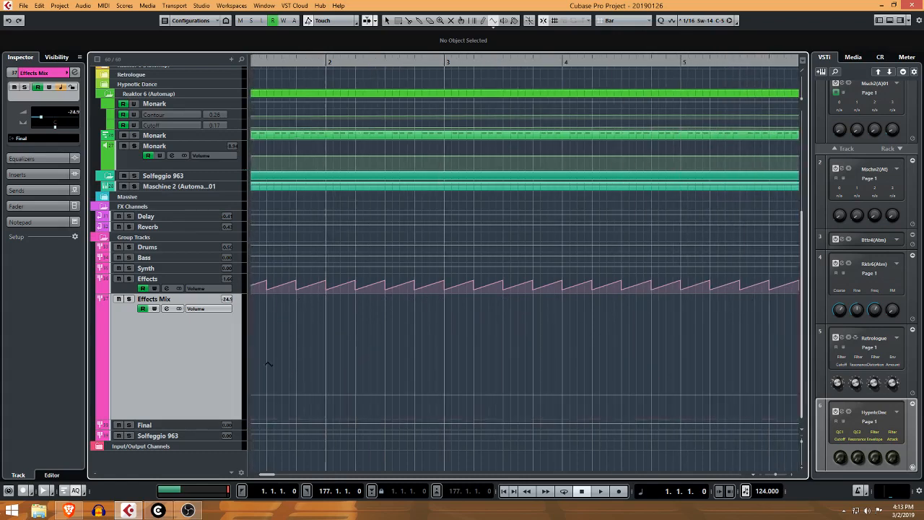
Try shorter triangle volume curves on Effects Mix, including one from bar 2 to bar 4 peaking at bar 3, and undo them.
left_click_drag(257, 388, 347, 324)
key("ctrl+z")
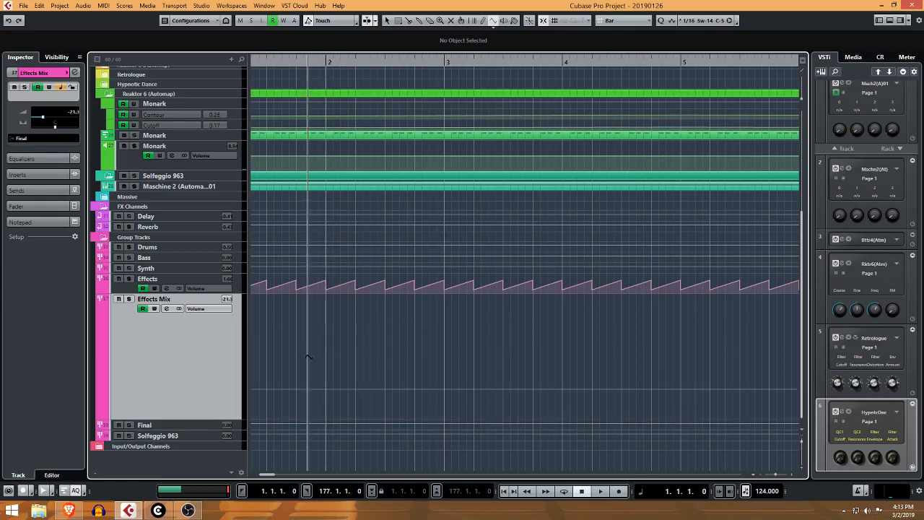
mouse_move(278, 371)
left_mouse_down()
mouse_move(326, 355)
mouse_move(337, 328)
mouse_move(326, 371)
mouse_move(412, 338)
mouse_move(304, 322)
mouse_move(297, 299)
mouse_move(440, 308)
left_mouse_up()
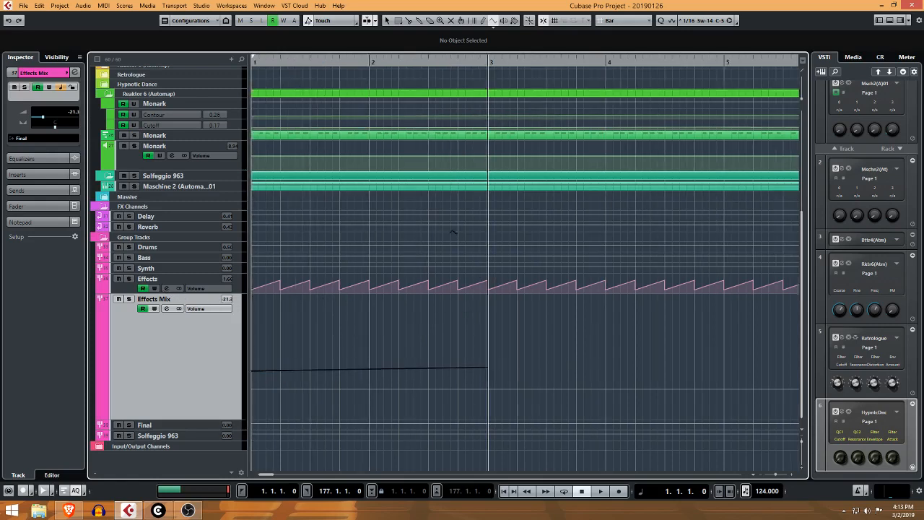
left_click_drag(454, 231, 454, 234)
key("ctrl+z")
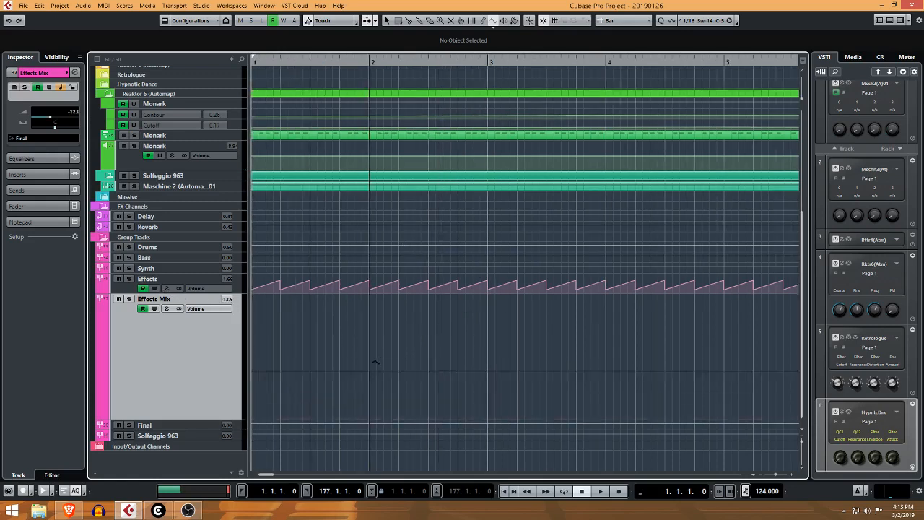
left_click_drag(376, 361, 488, 316)
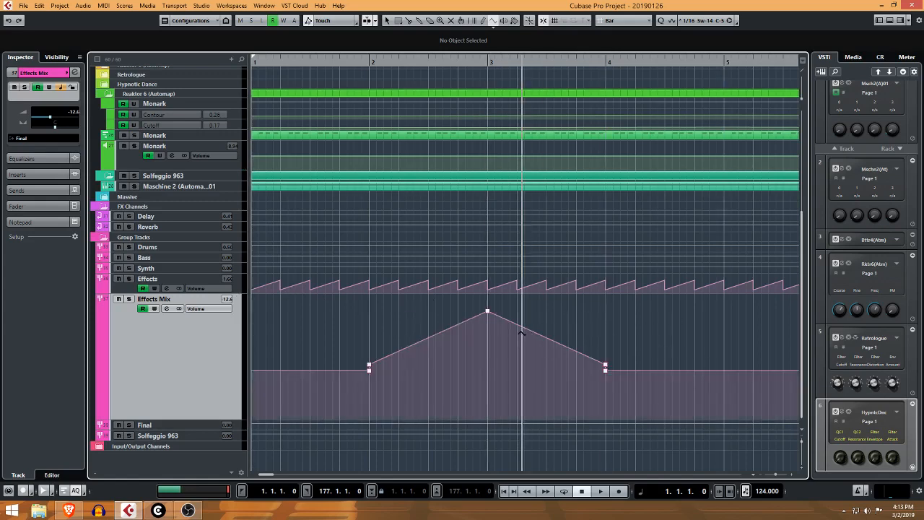
key("ctrl+z")
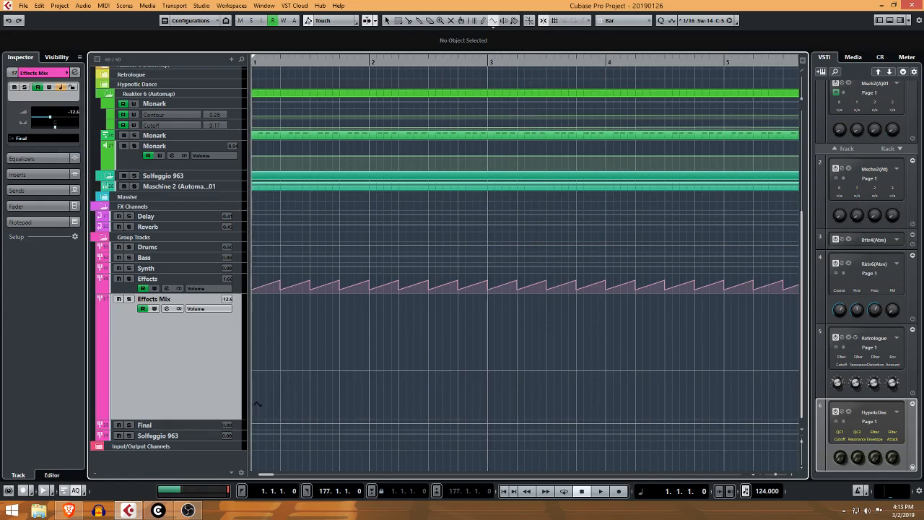
Try wide triangle volume curves on Effects Mix from bar 1 to bar 5 with the peak at bar 3, and undo them.
mouse_move(258, 405)
left_mouse_down()
mouse_move(368, 401)
mouse_move(351, 339)
mouse_move(595, 308)
left_mouse_up()
key("ctrl+z")
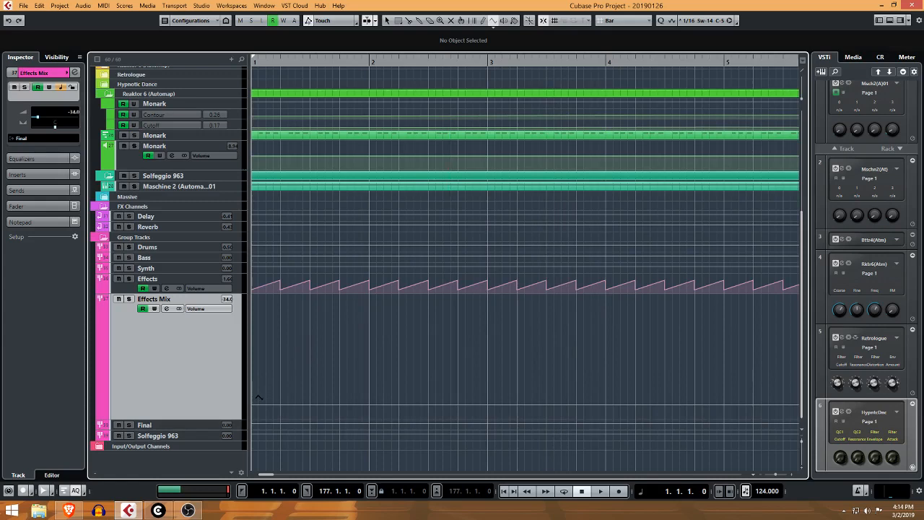
mouse_move(258, 399)
left_mouse_down()
mouse_move(480, 321)
mouse_move(570, 305)
mouse_move(687, 306)
mouse_move(632, 306)
mouse_move(633, 298)
left_mouse_up()
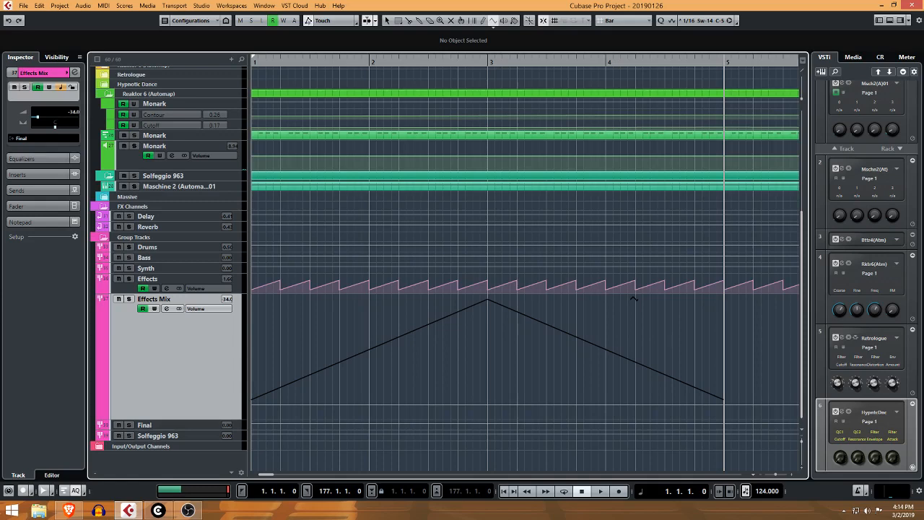
left_click_drag(634, 298, 633, 297)
key("ctrl+z")
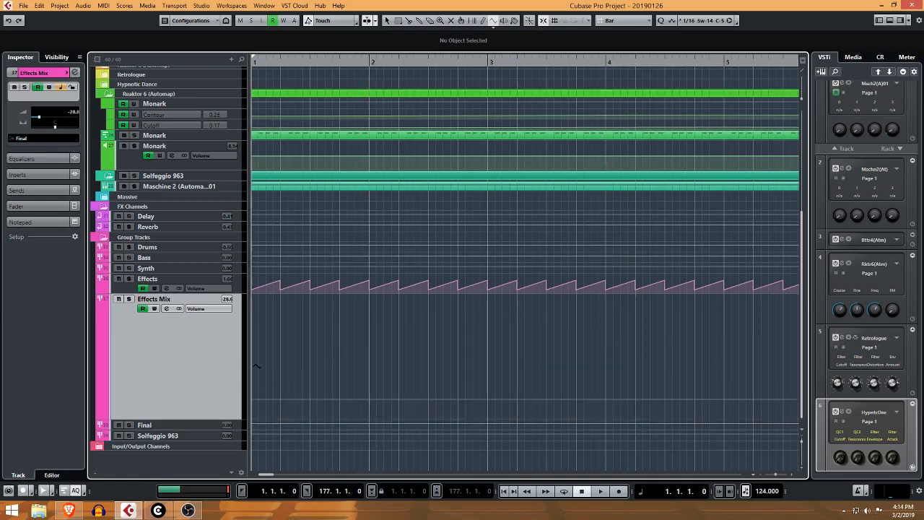
left_click_drag(256, 366, 660, 325)
key("ctrl+z")
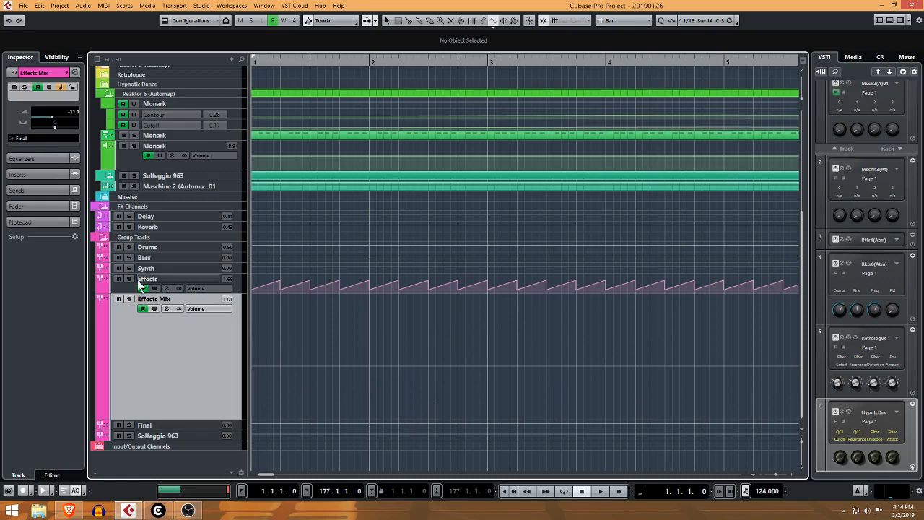
Start adding an FX channel track in the FX Channels folder with DualFilter as its effect.
right_click(163, 205)
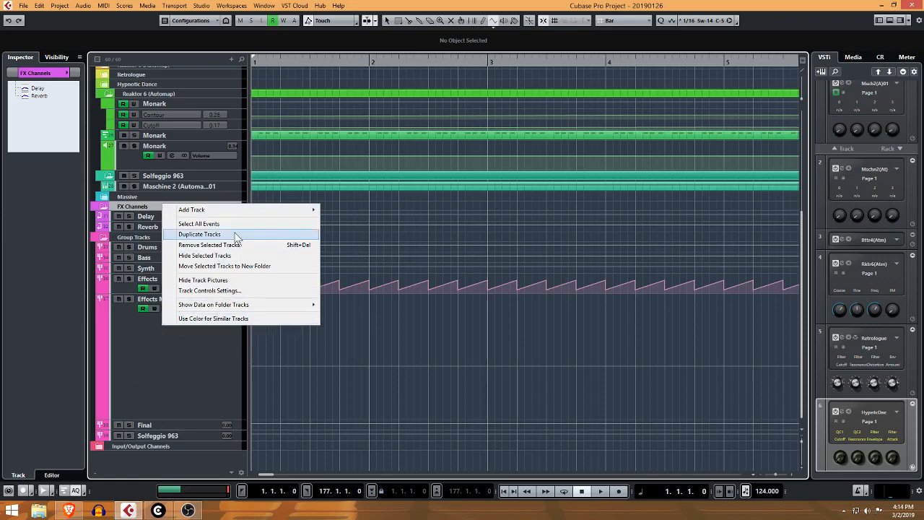
left_click(247, 203)
right_click(204, 208)
mouse_move(304, 208)
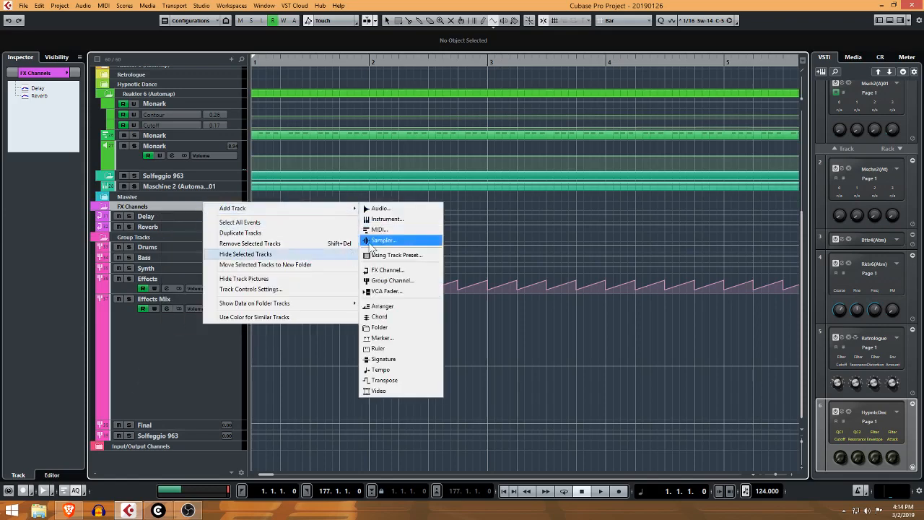
left_click(409, 272)
left_click(272, 270)
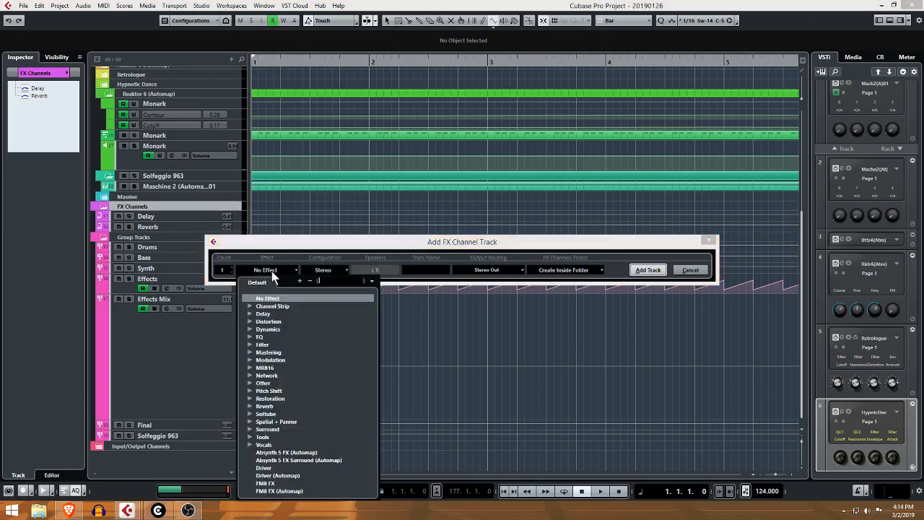
left_click(258, 345)
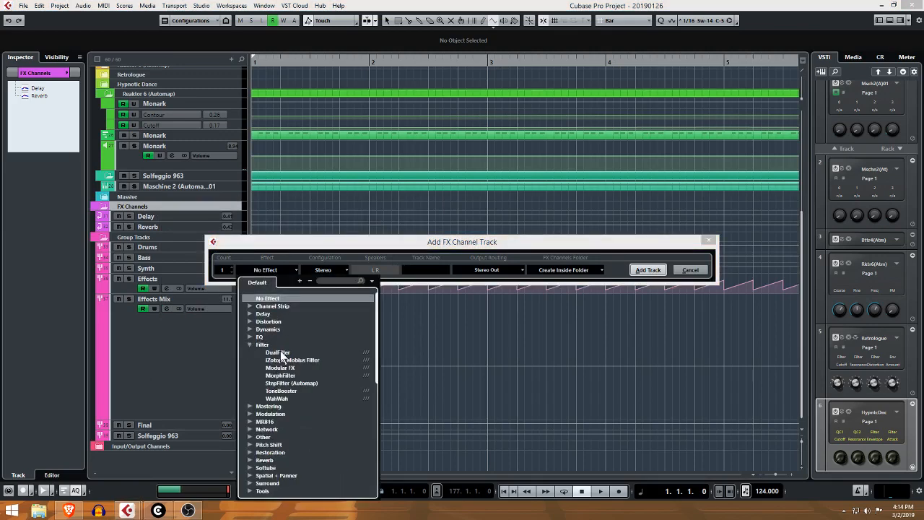
left_click(280, 353)
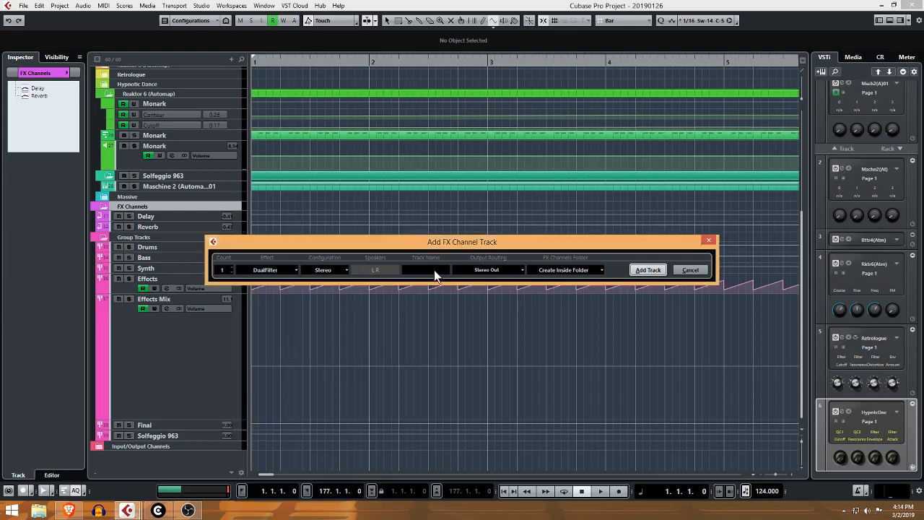
Route the new FX channel's output to the Effects group, name it Filter, and add the track.
left_click(485, 273)
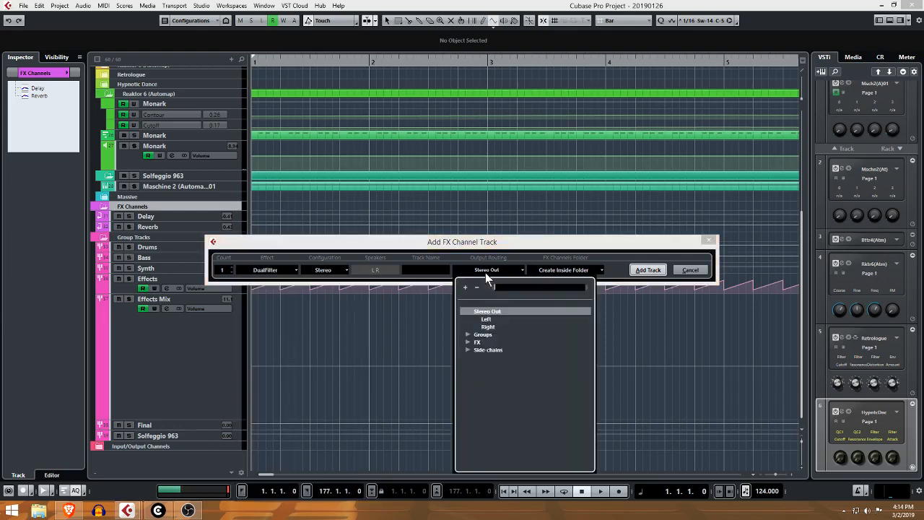
left_click(468, 334)
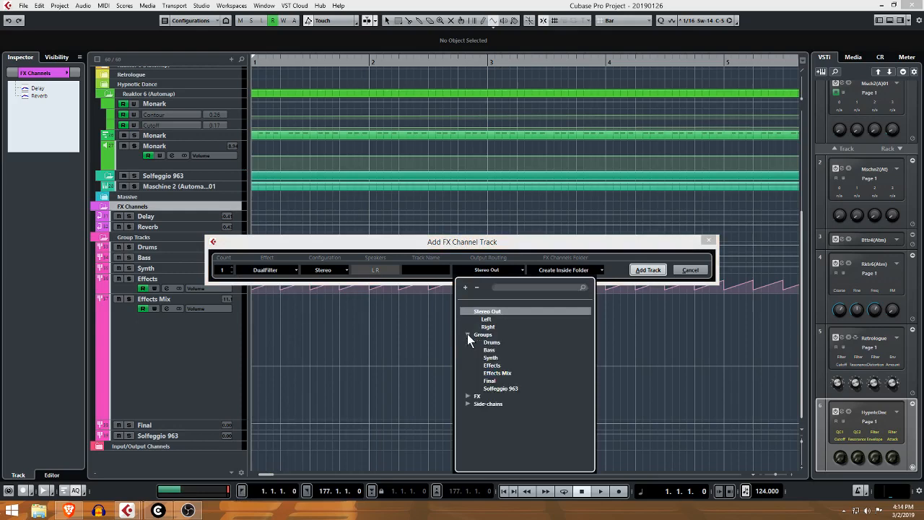
left_click(497, 365)
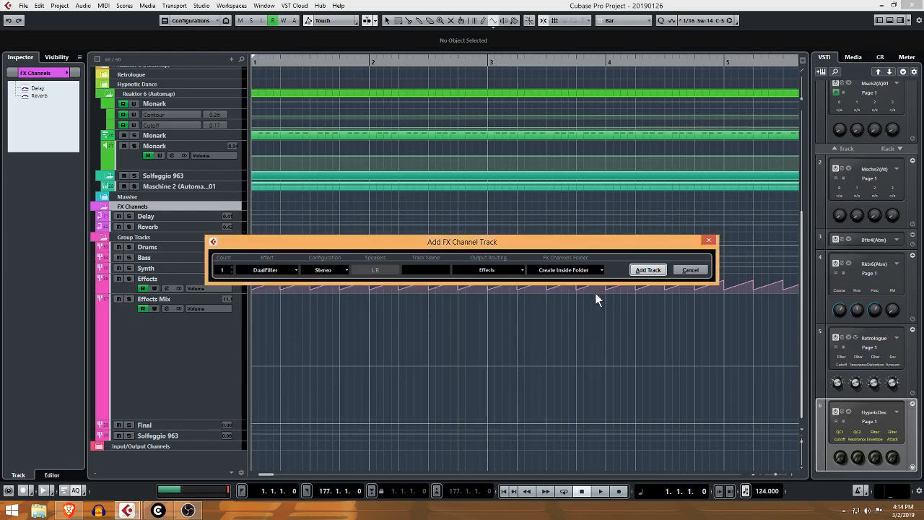
left_click(434, 270)
type("Filter")
key("Return")
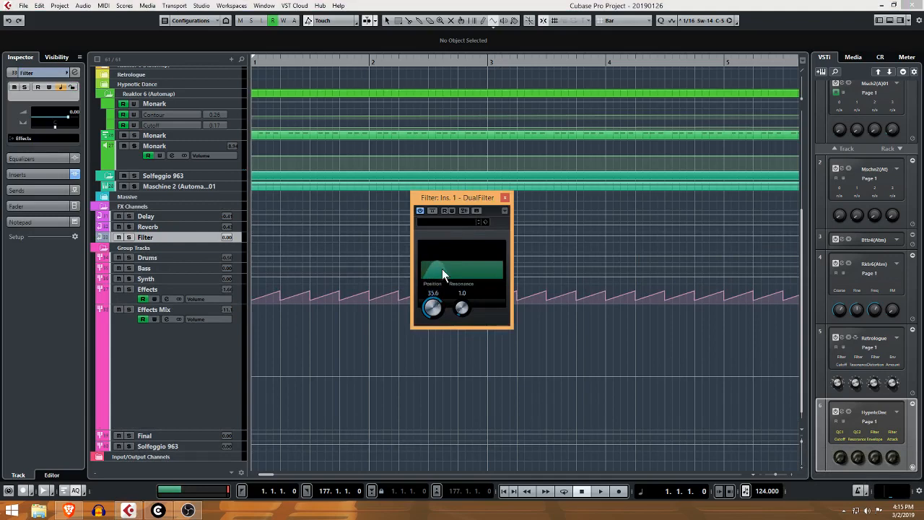
Set the DualFilter's Position to about -56.4.
left_click_drag(432, 307, 430, 334)
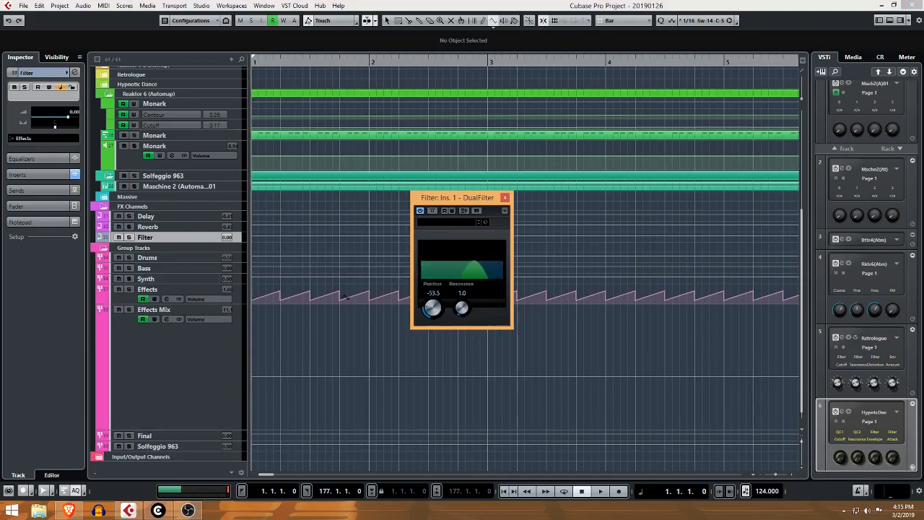
scroll(431, 307, "up", 1)
left_click_drag(432, 297, 412, 295)
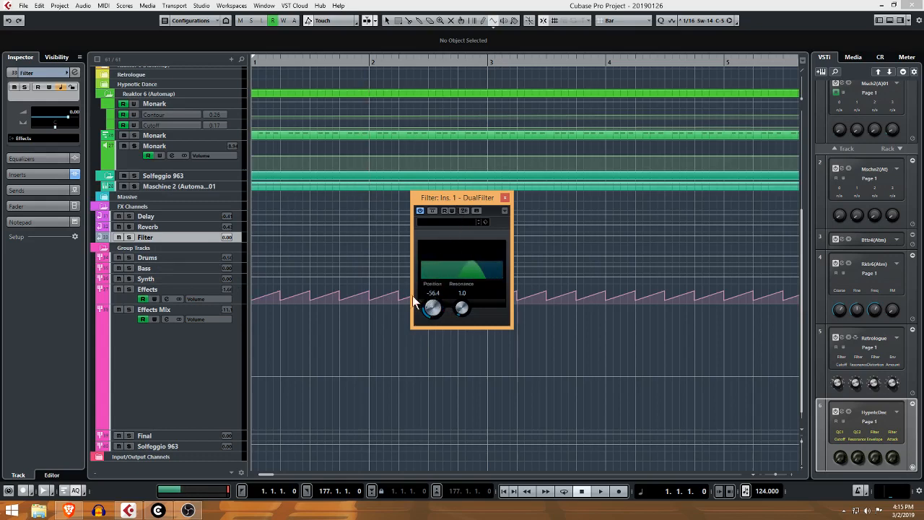
Show the Filter track's automation lane and assign it to the DualFilter position parameter.
right_click(150, 238)
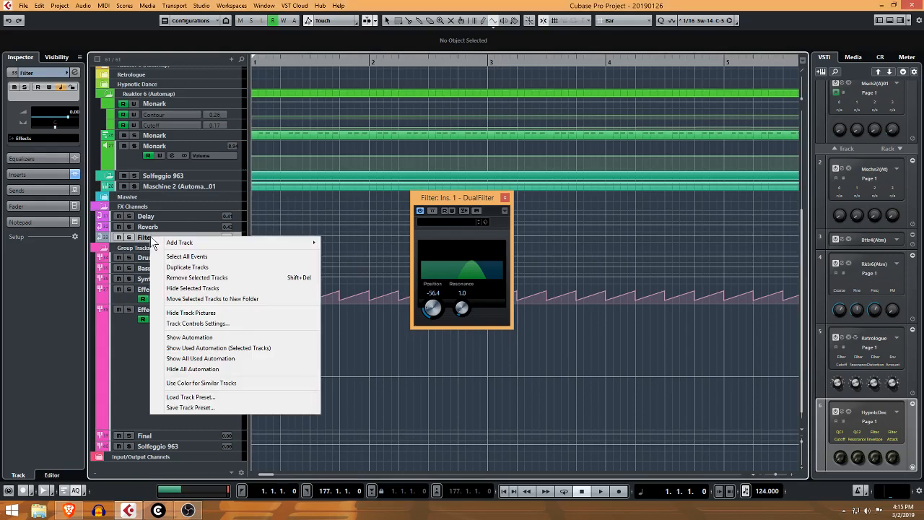
left_click(227, 338)
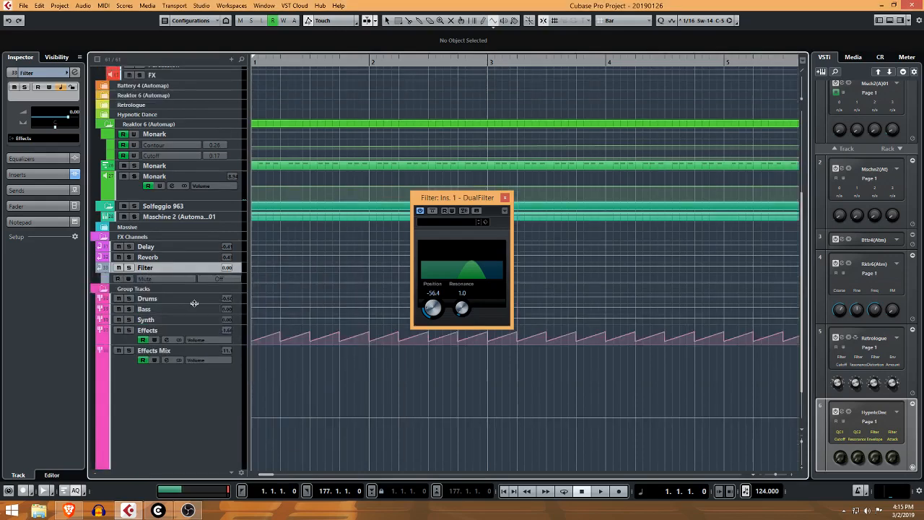
left_click(163, 278)
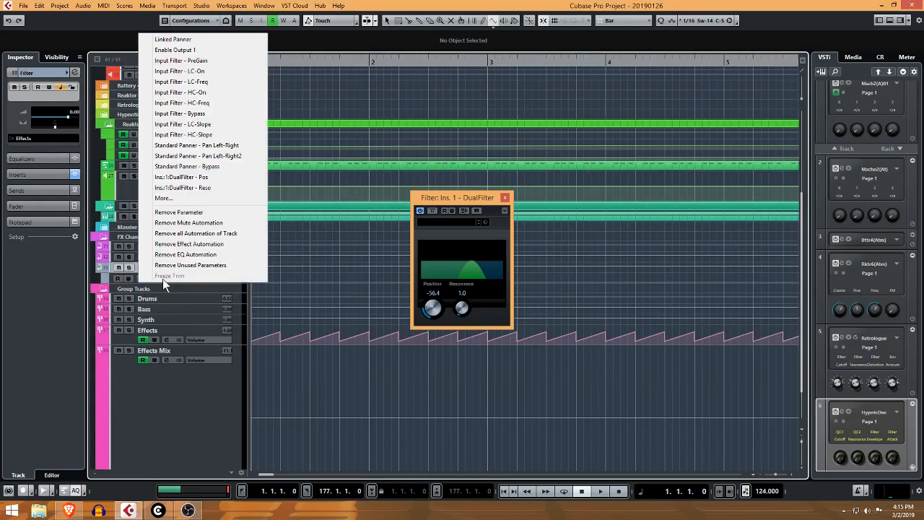
left_click(195, 179)
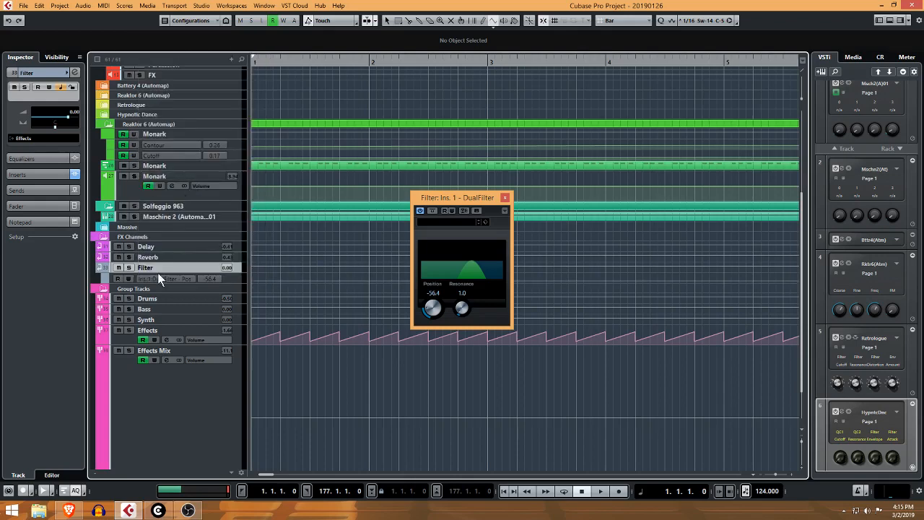
Raise the DualFilter's Resonance to 1.1.
right_click(227, 281)
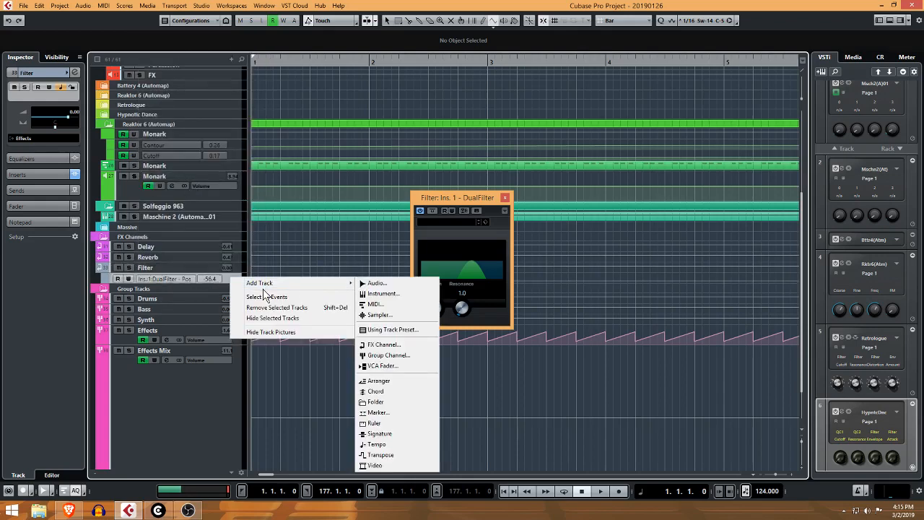
left_click(234, 373)
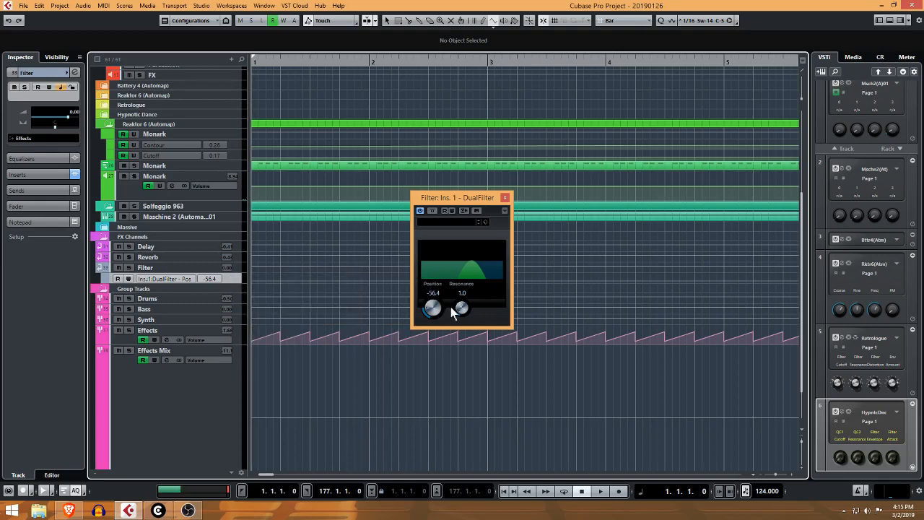
left_click_drag(463, 312, 466, 301)
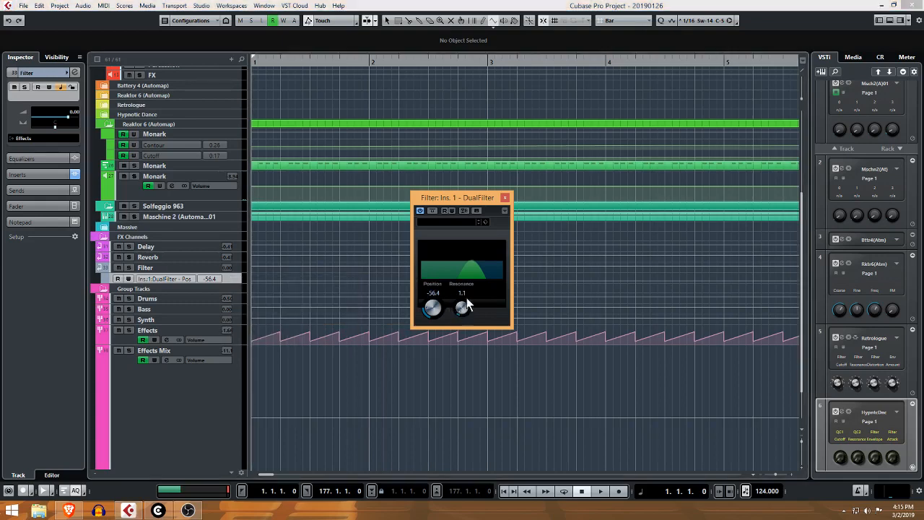
left_click(506, 211)
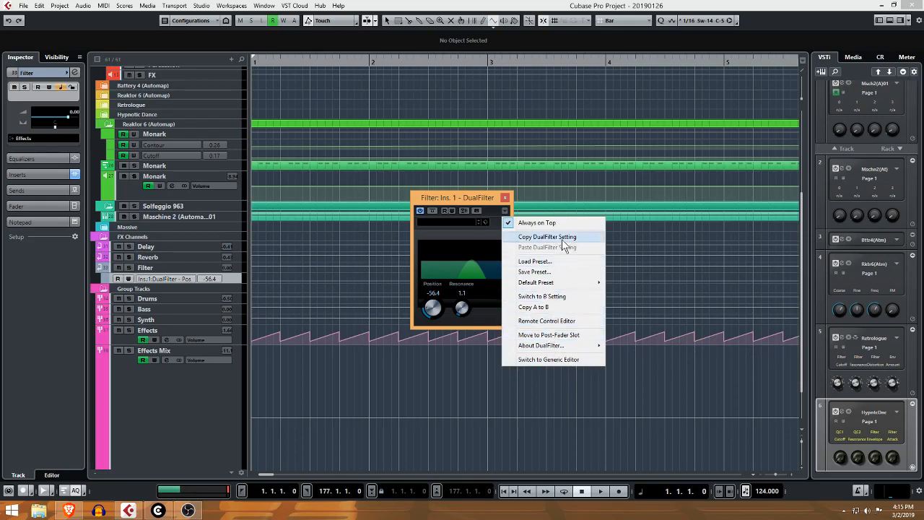
left_click(462, 202)
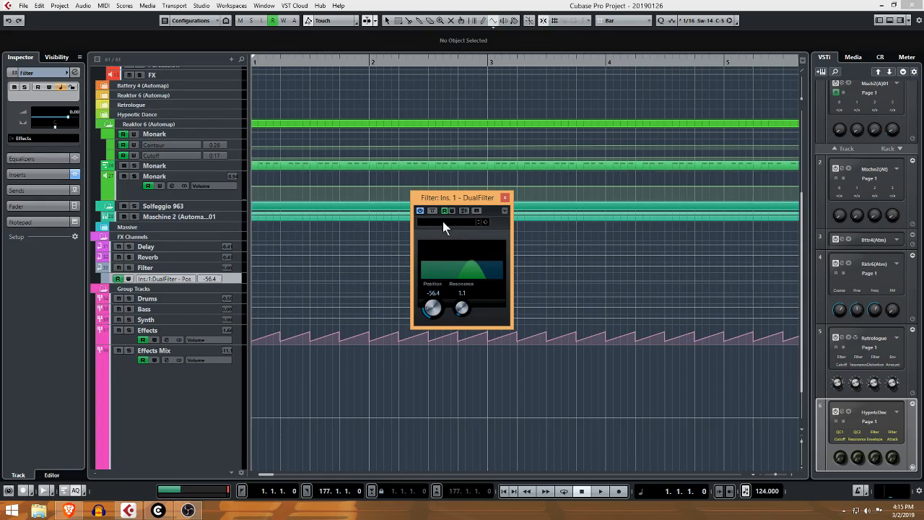
Enable Read automation on the DualFilter Position lane and make the lane taller, keeping the plug-in window clear of the arrangement.
left_click(119, 279)
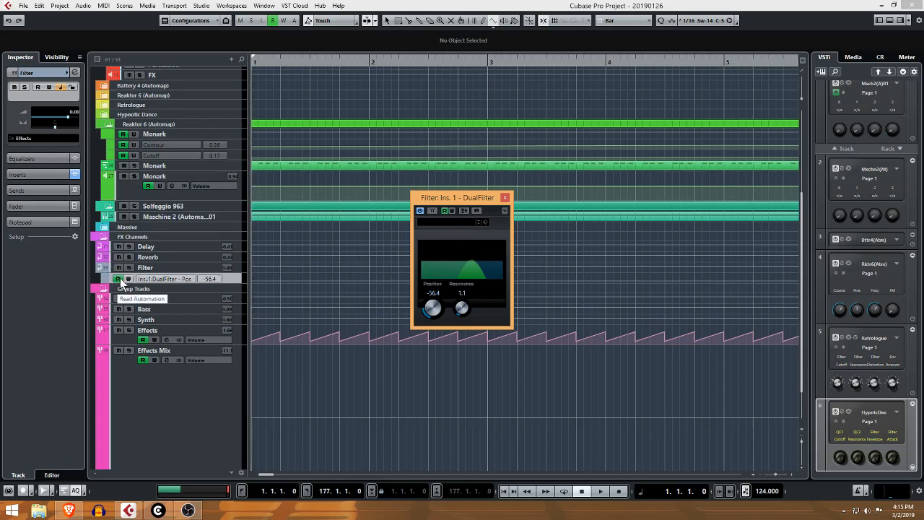
left_click_drag(234, 284, 231, 338)
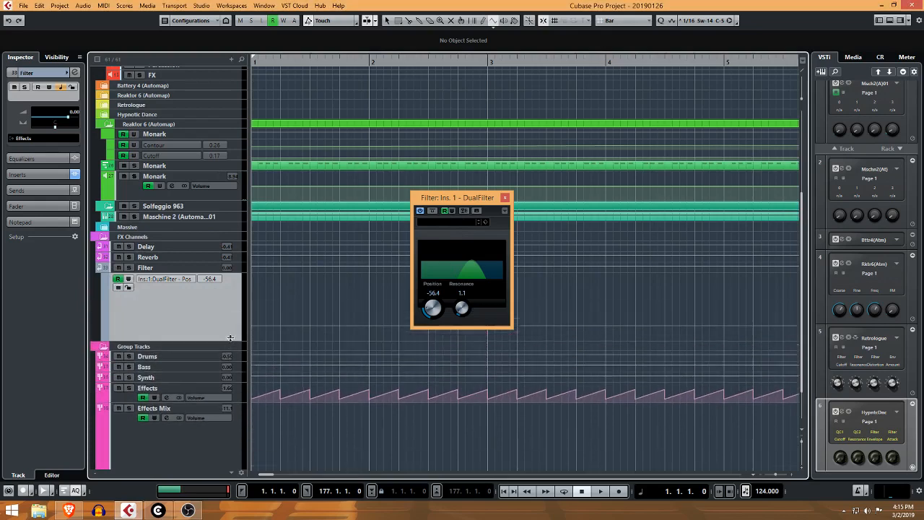
left_click_drag(455, 197, 846, 292)
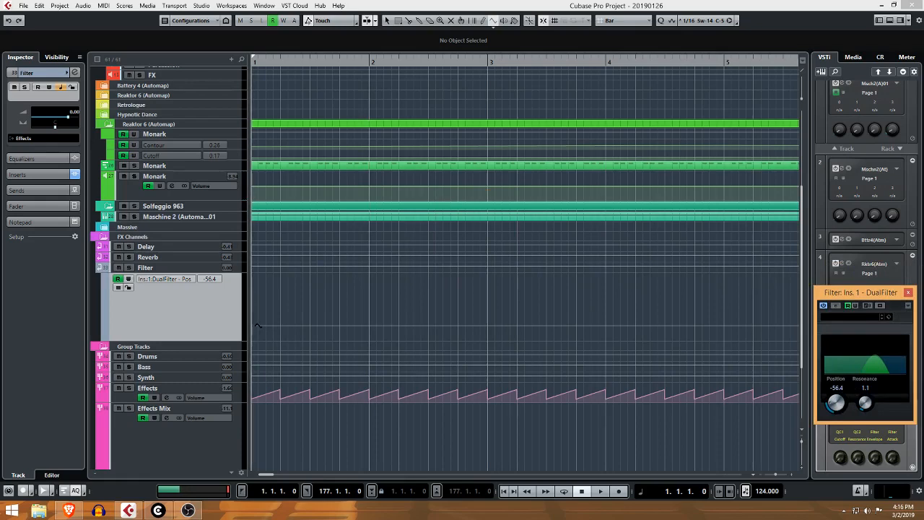
Try drawing triangle-shaped Position automation over the first few bars of the Filter lane, undoing each attempt.
left_click_drag(256, 325, 369, 324)
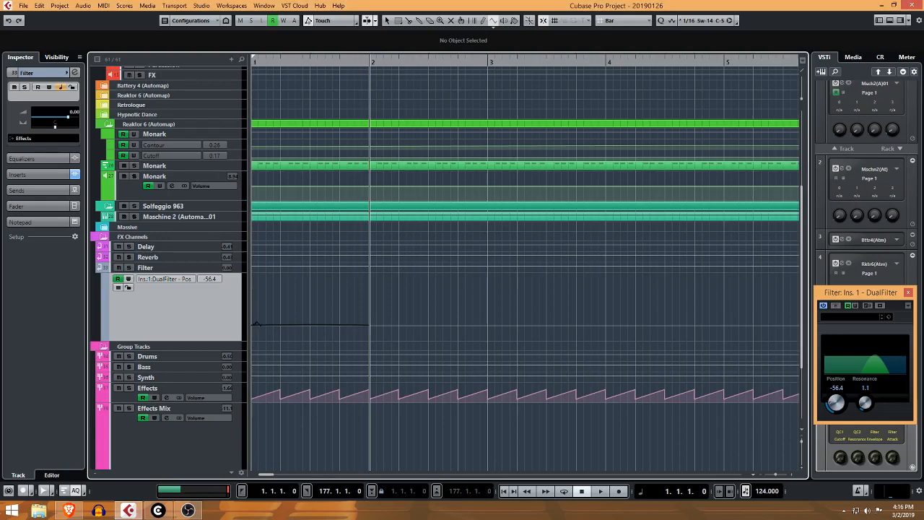
mouse_move(256, 324)
left_mouse_down()
mouse_move(466, 276)
mouse_move(633, 272)
mouse_move(628, 276)
left_mouse_up()
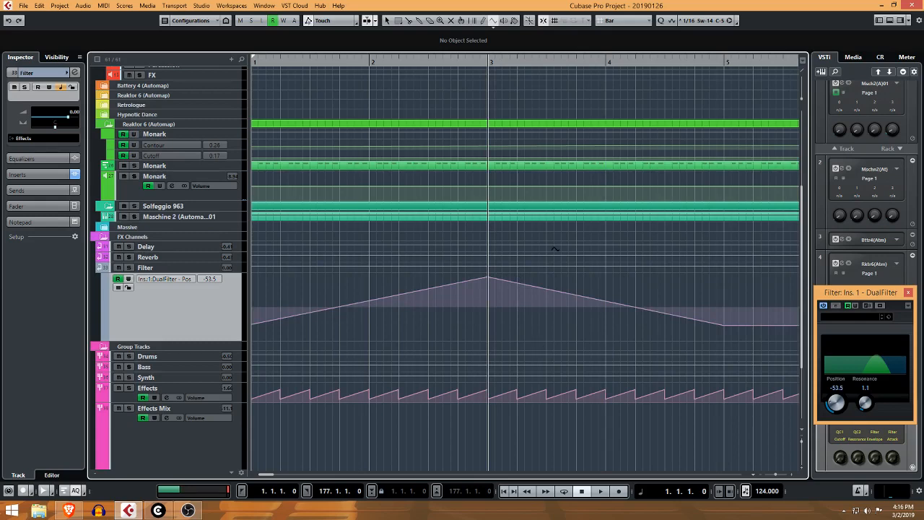
key("ctrl+z")
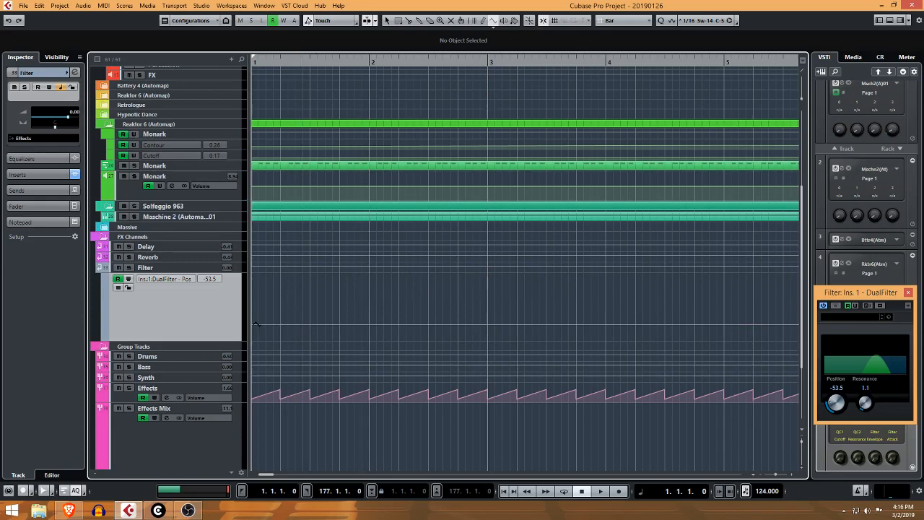
mouse_move(255, 322)
left_mouse_down()
mouse_move(443, 293)
mouse_move(658, 287)
left_mouse_up()
key("ctrl+z")
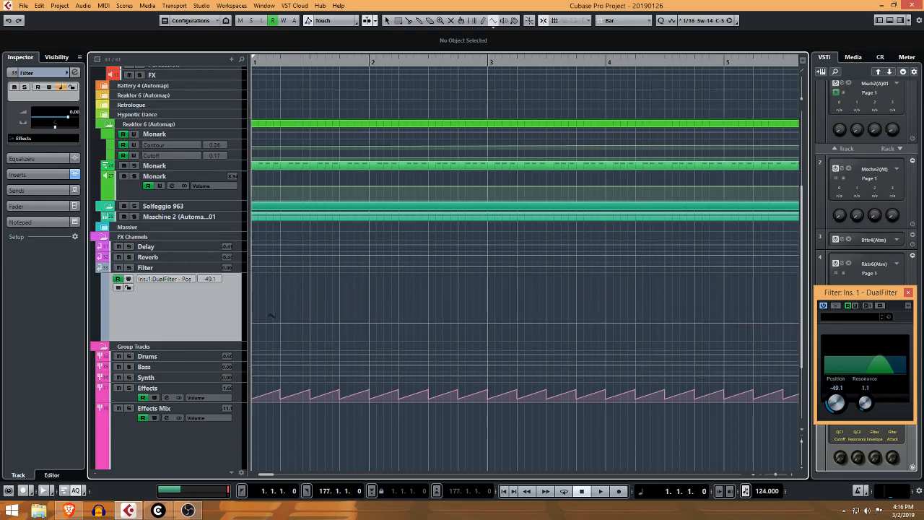
left_click_drag(255, 322, 646, 279)
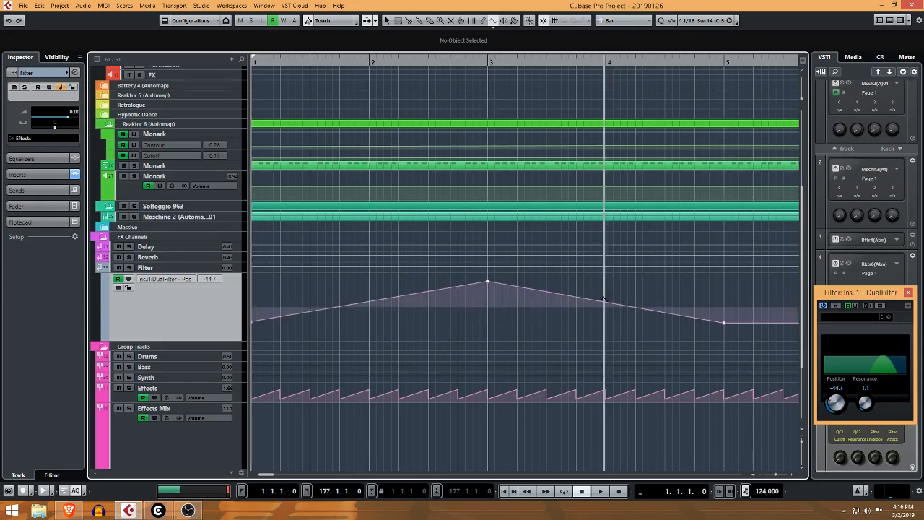
key("ctrl+z")
Draw a triangle wave of Position automation along the Filter lane from bar 1 to about bar 208.
key("g")
key("g")
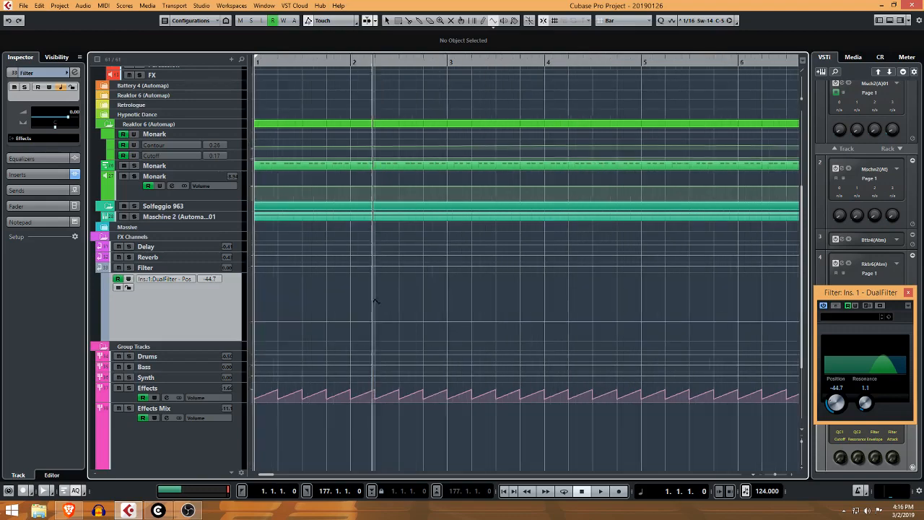
key("g")
key("g")
key("g")
key("g")
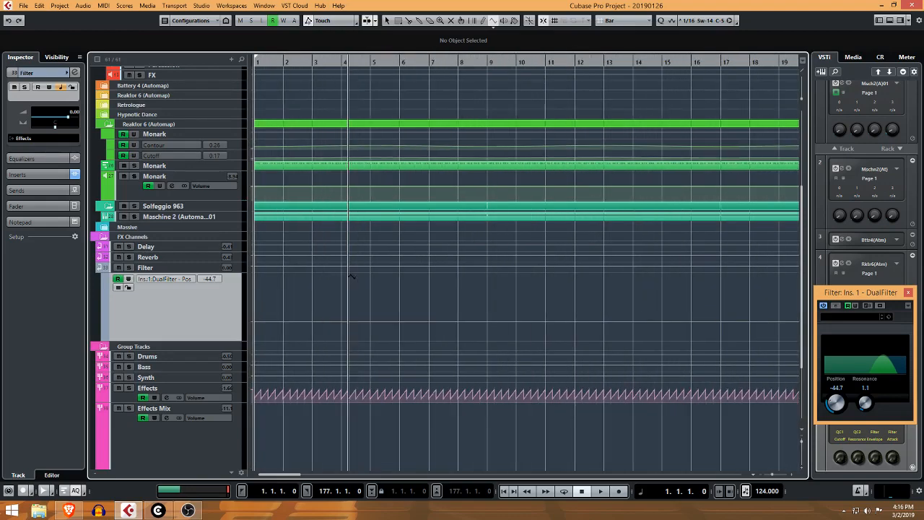
key("g")
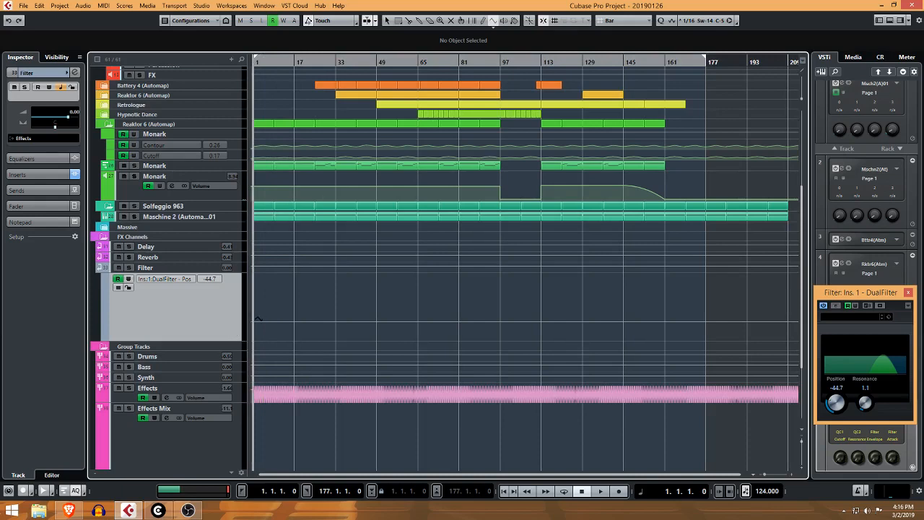
left_click_drag(258, 318, 291, 293)
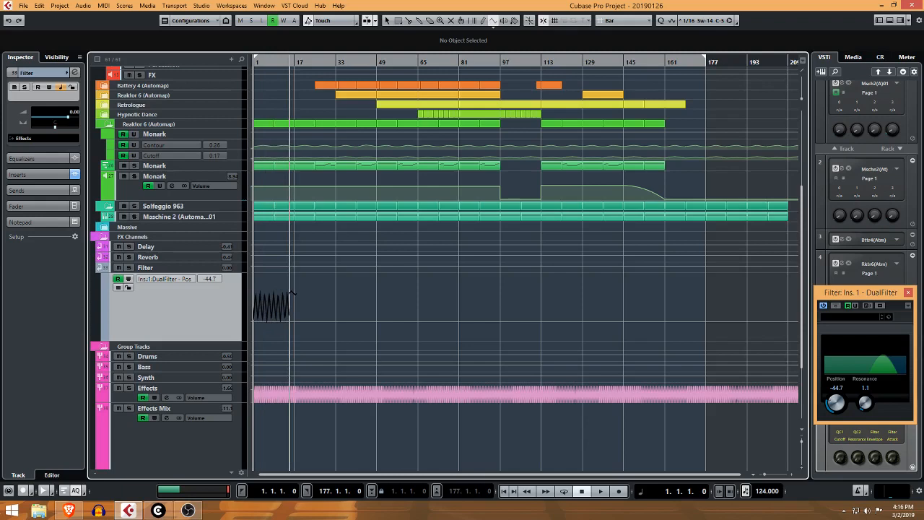
left_click_drag(291, 293, 290, 294)
key("ctrl+z")
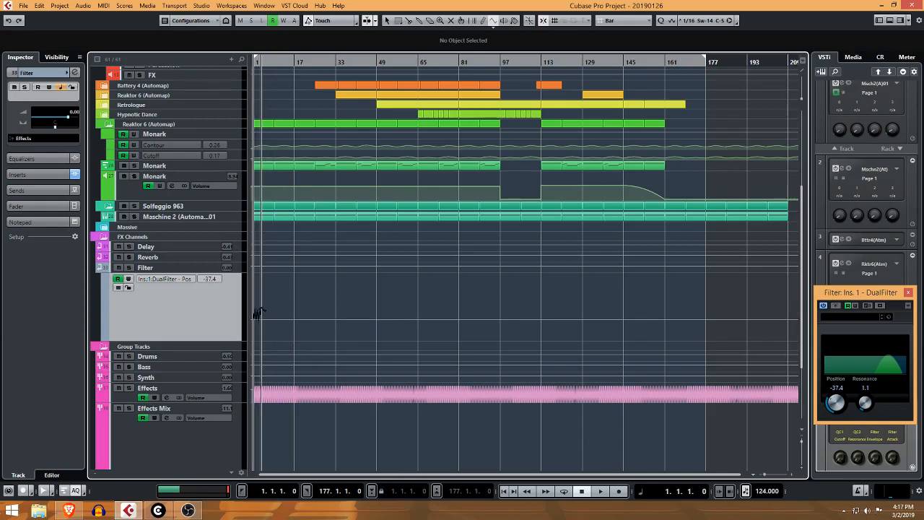
mouse_move(268, 312)
left_mouse_down()
mouse_move(298, 312)
mouse_move(297, 283)
mouse_move(790, 283)
left_mouse_up()
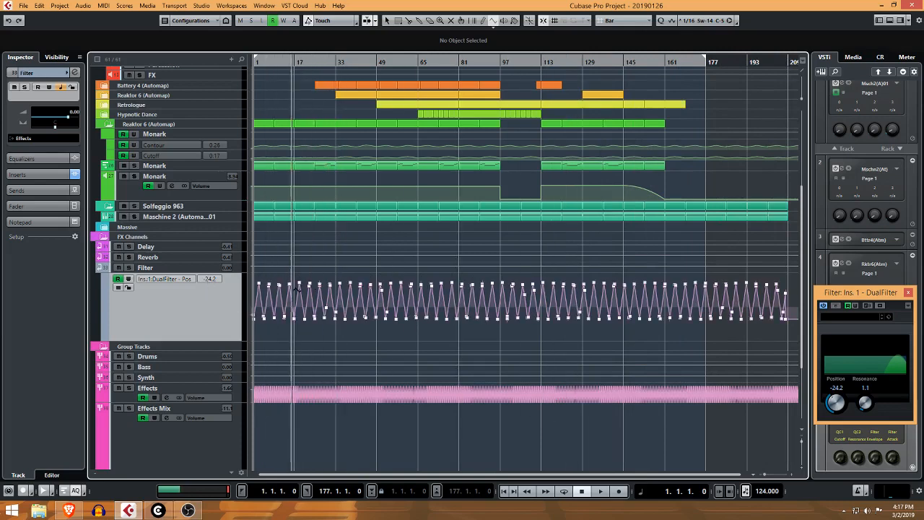
Select the Position automation points after the first one and scale their peaks down to about 47.5.
left_click(386, 19)
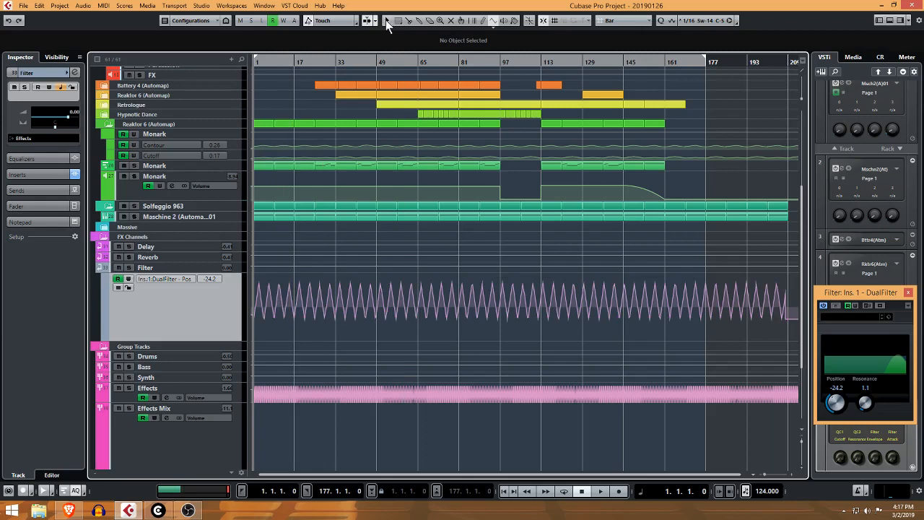
left_click_drag(792, 276, 244, 300)
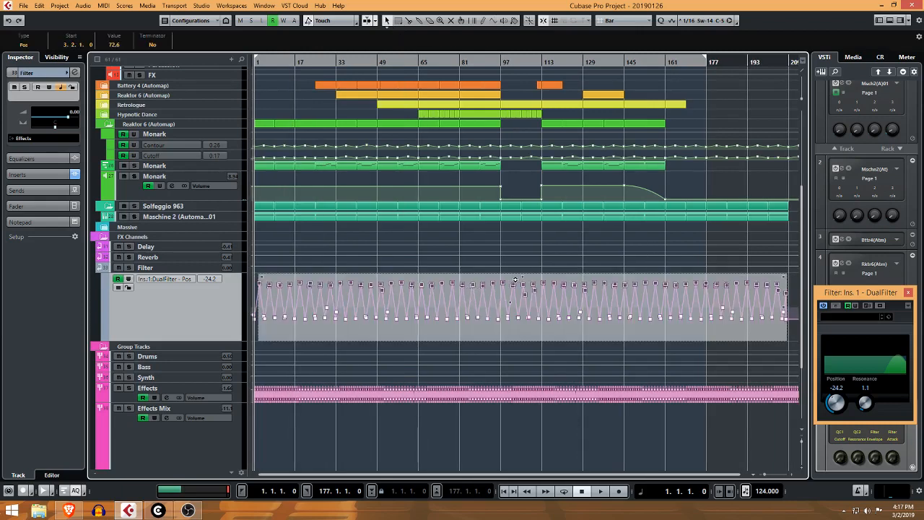
left_click_drag(523, 276, 530, 286)
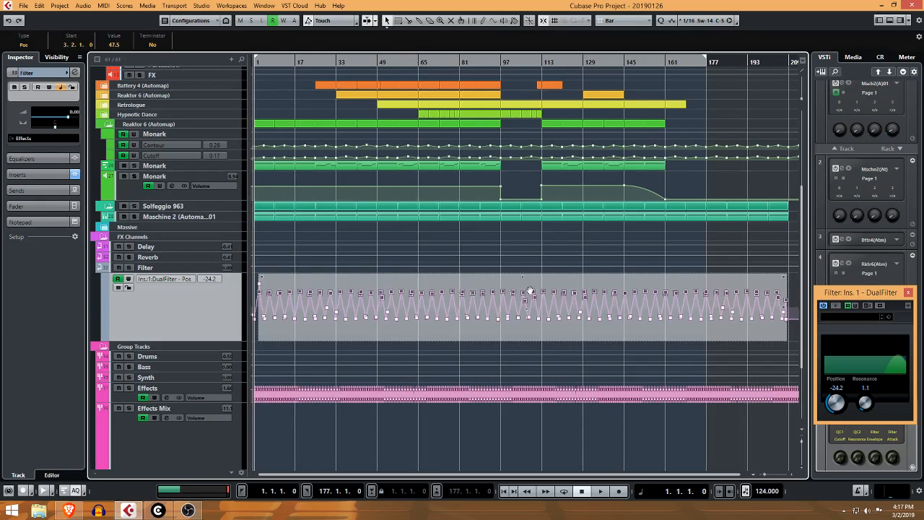
left_click(792, 312)
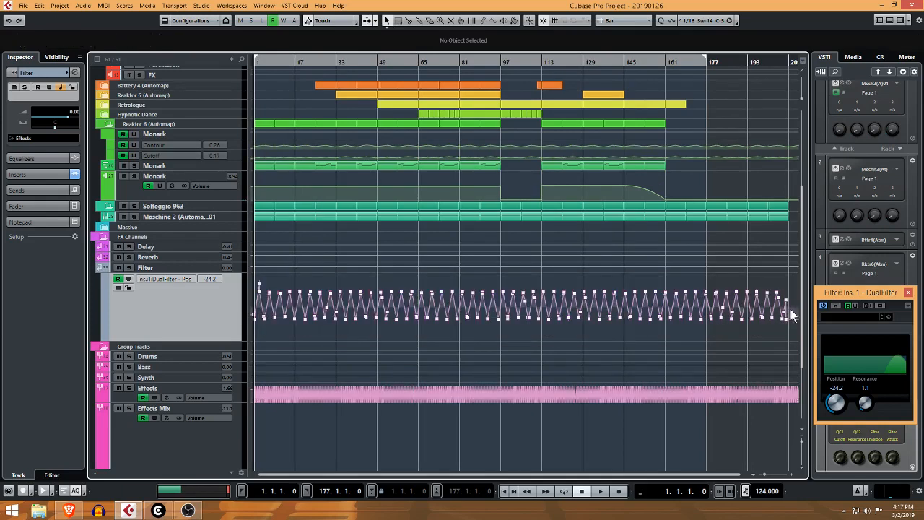
left_click_drag(793, 303, 314, 315)
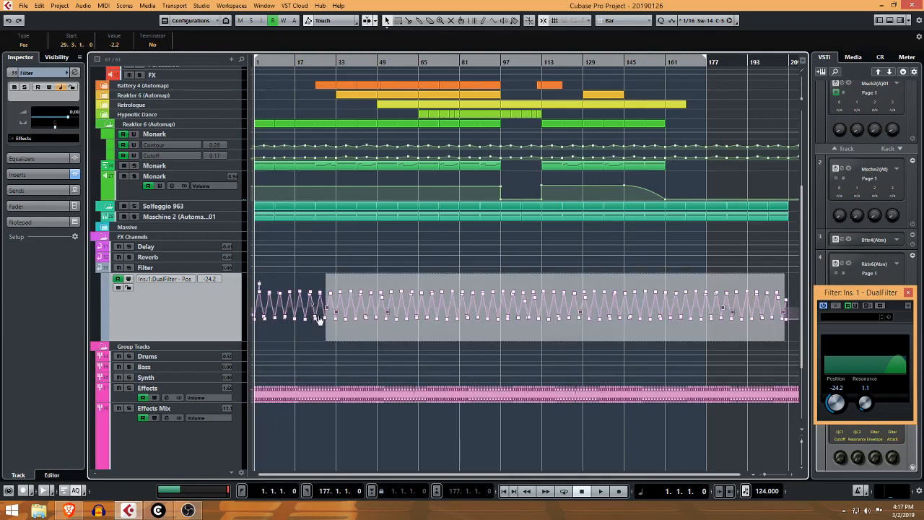
left_click(523, 290)
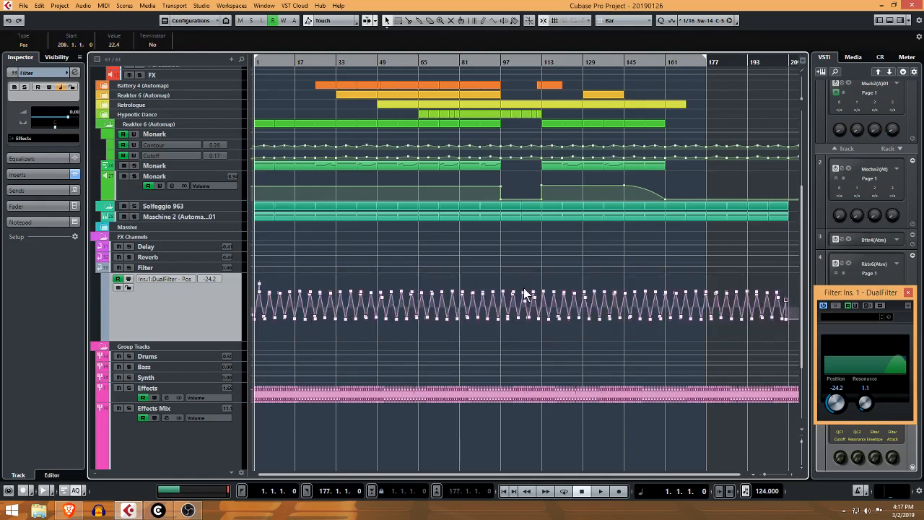
left_click(793, 327)
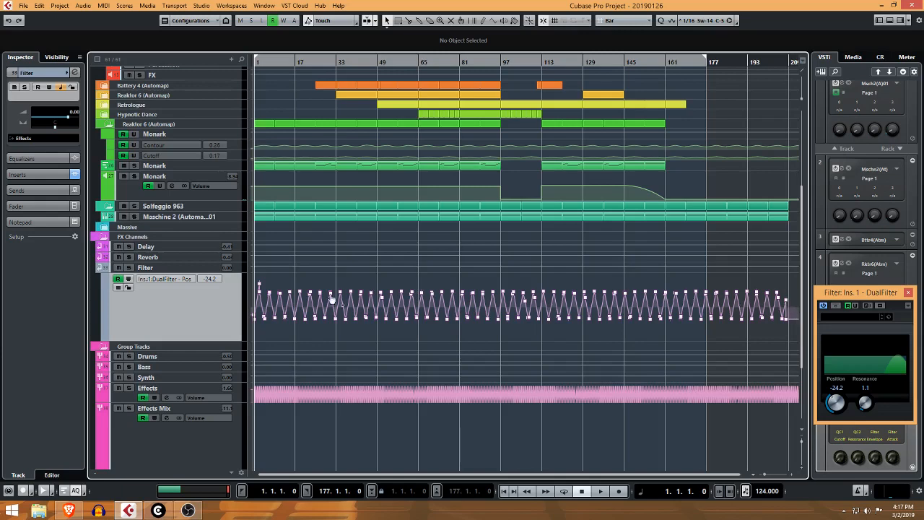
Delete all the Position automation points on the Filter lane.
key("ctrl+a")
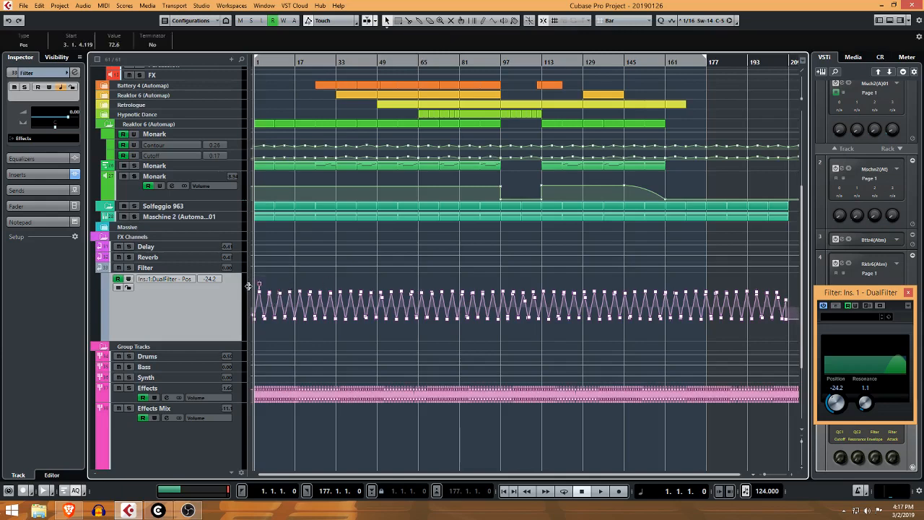
key("Delete")
key("ctrl+z")
key("Delete")
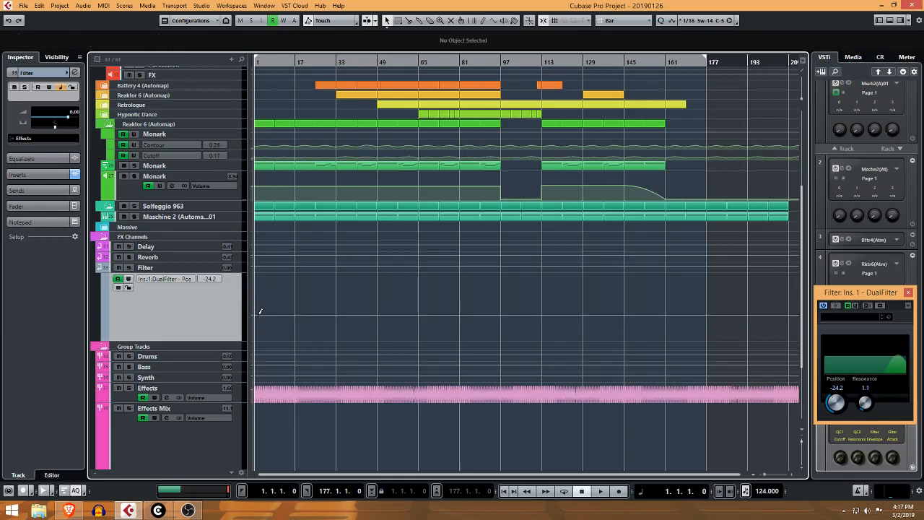
Redraw the Filter lane's Position automation with the Triangle shape, spanning from bar 1 to the end of the arrangement.
left_click_drag(257, 312, 305, 315)
key("ctrl+z")
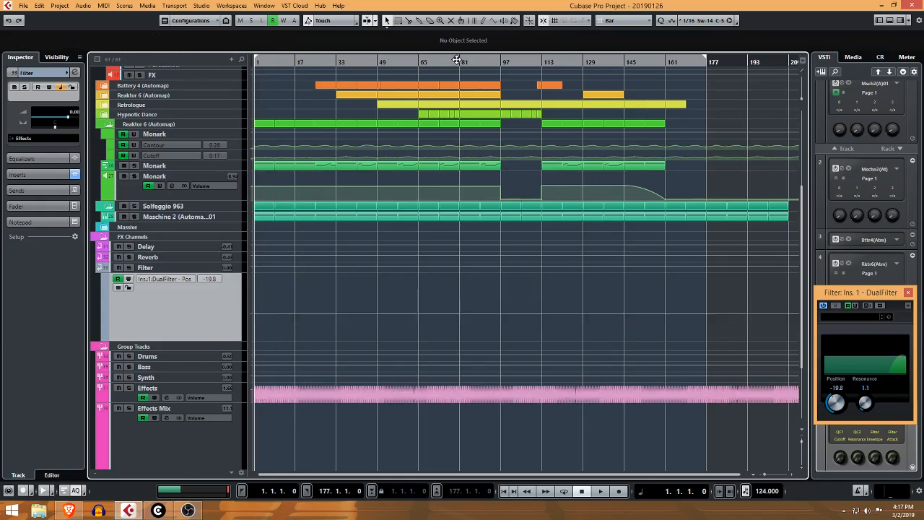
left_click(494, 22)
left_click(492, 29)
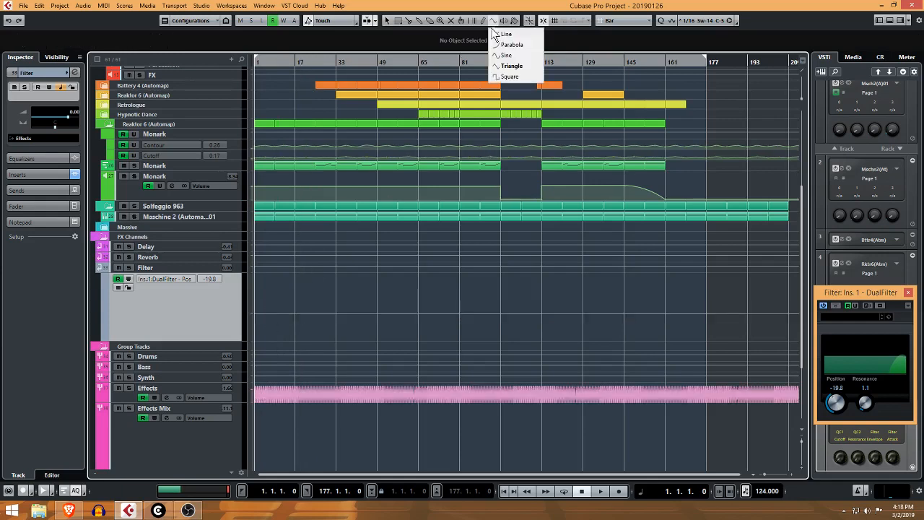
left_click(517, 67)
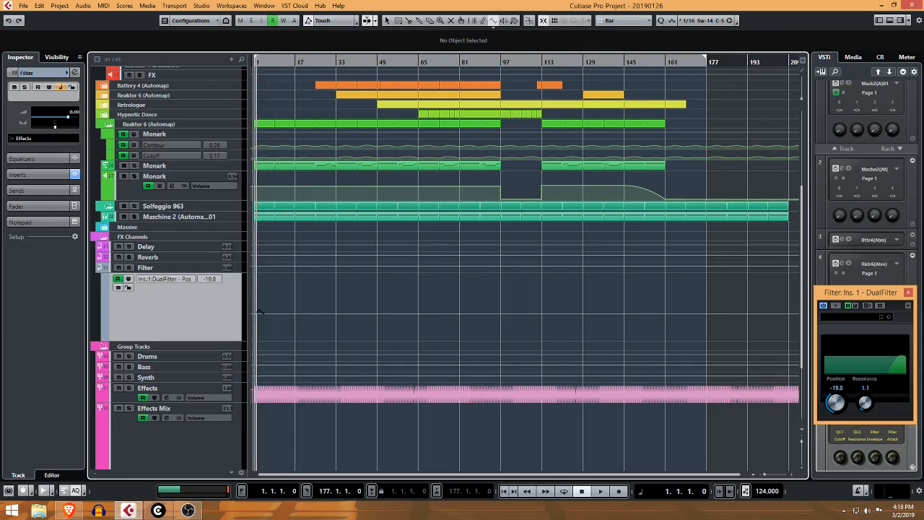
mouse_move(258, 312)
left_mouse_down()
mouse_move(291, 296)
mouse_move(482, 288)
mouse_move(392, 288)
mouse_move(792, 286)
left_mouse_up()
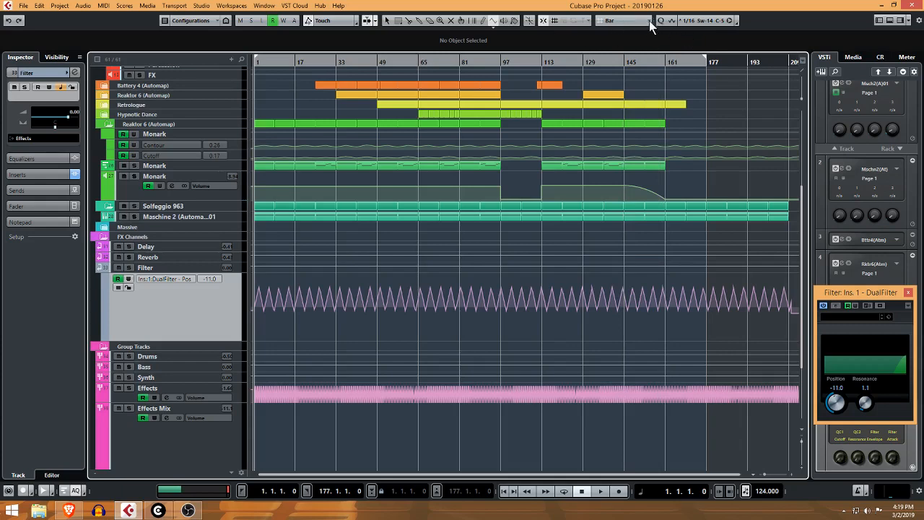
Switch the grid type to Use Quantize and undo the triangle automation on the Filter lane.
left_click(616, 20)
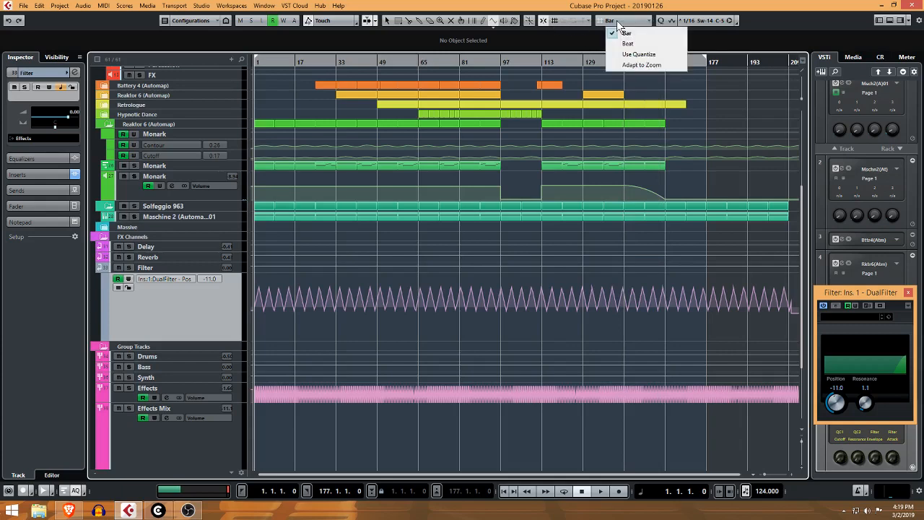
left_click(659, 55)
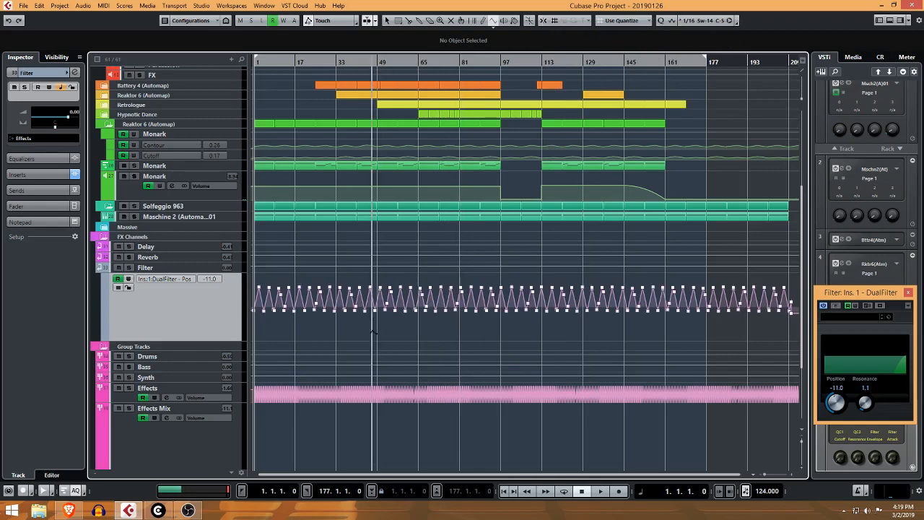
key("ctrl+z")
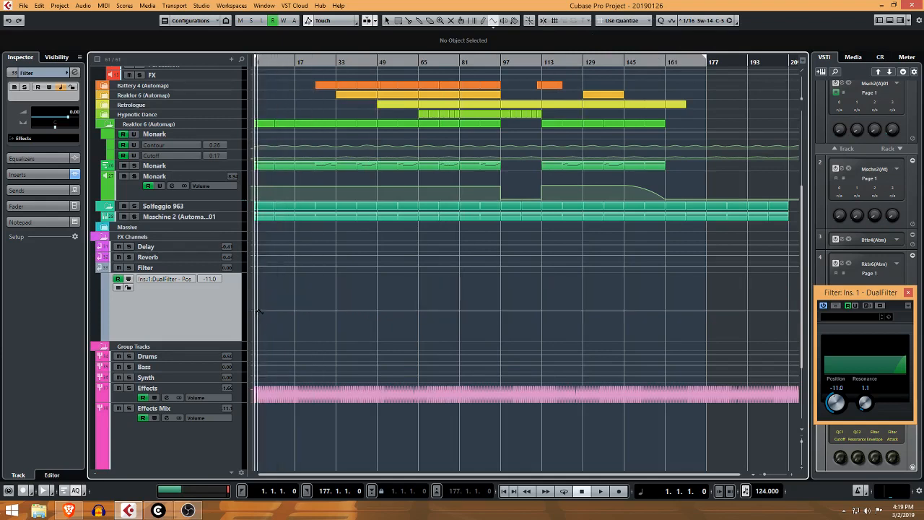
Draw a new triangle wave on the Filter lane's Position automation, from bar 1 past bar 193 to the end of the Solfeggio 963 part.
mouse_move(254, 310)
left_mouse_down()
mouse_move(347, 289)
mouse_move(466, 282)
left_mouse_up()
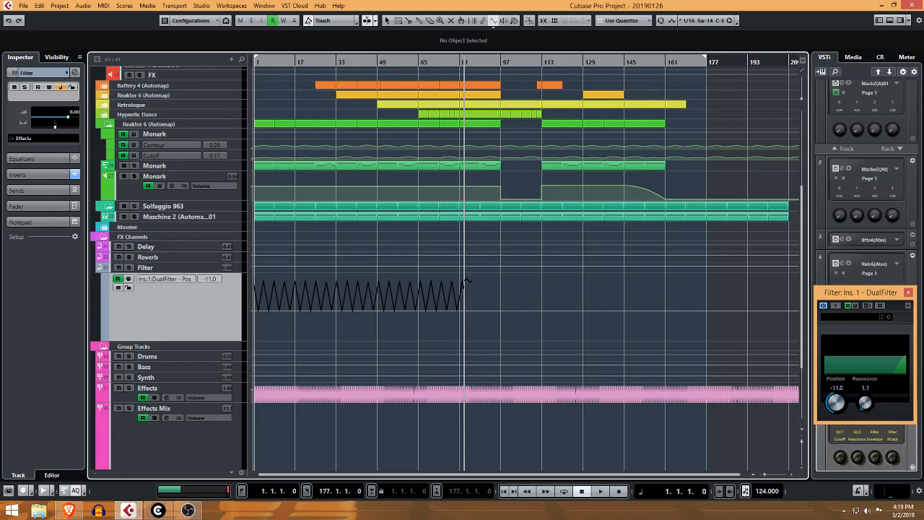
left_click_drag(466, 282, 792, 284)
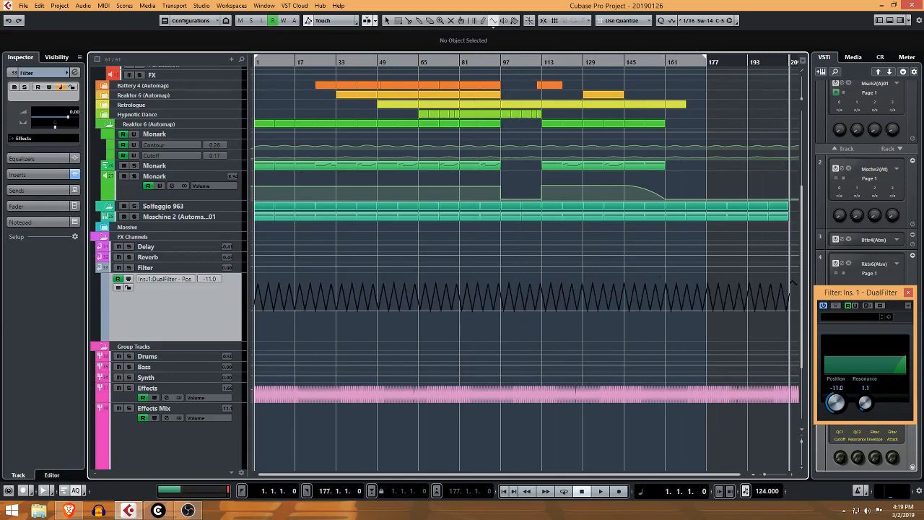
left_click_drag(791, 283, 787, 283)
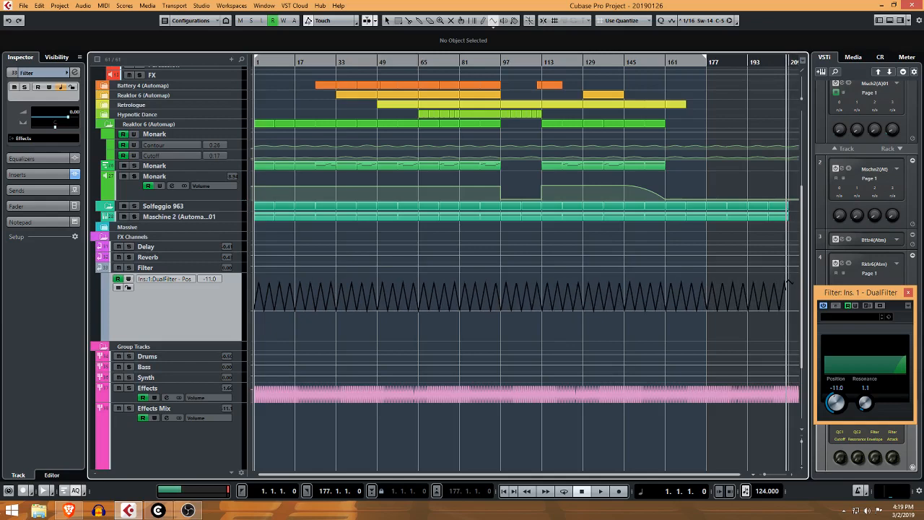
left_click_drag(787, 283, 789, 283)
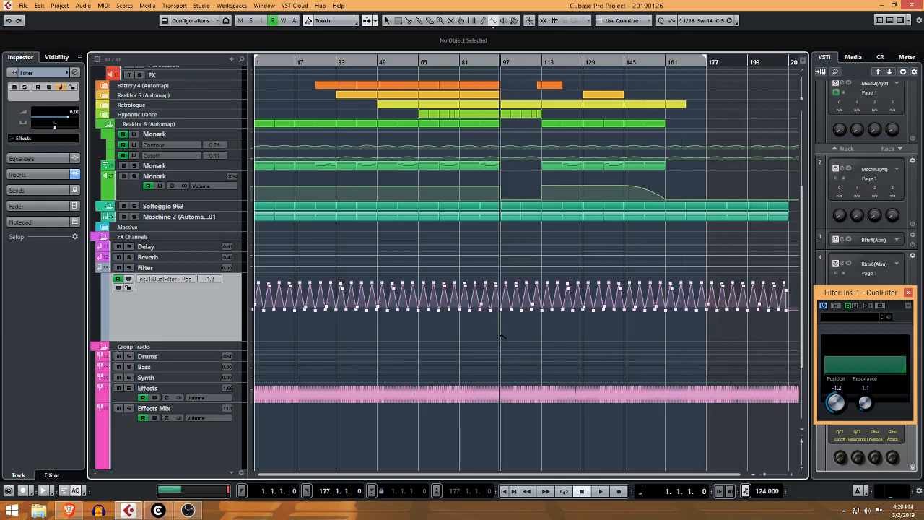
Play the project from about bar 17 and watch the DualFilter Position follow the triangle automation up close, stopping near bar 31.
right_click(865, 82)
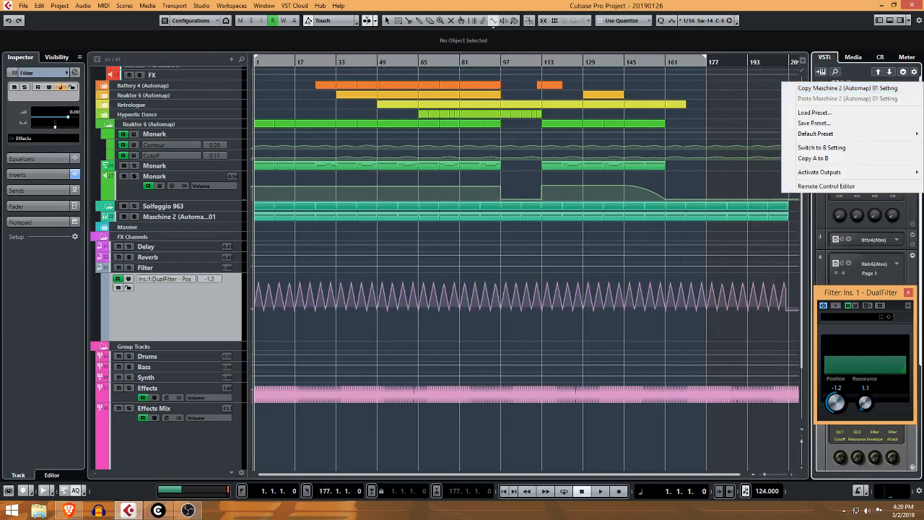
left_click_drag(886, 292, 730, 313)
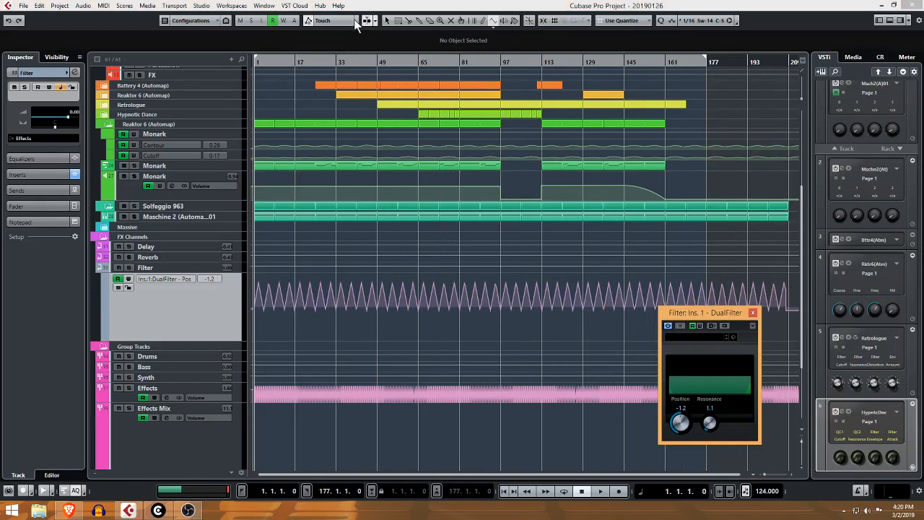
left_click(387, 20)
left_click(294, 62)
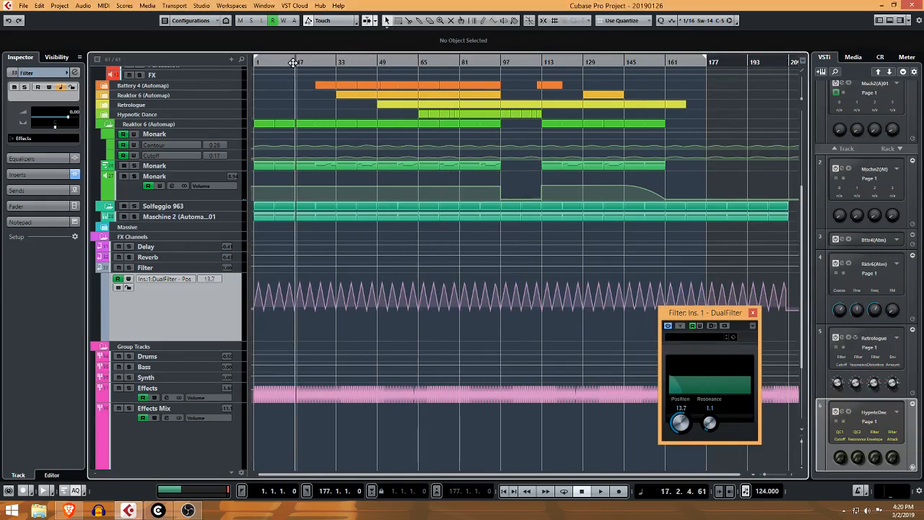
key("space")
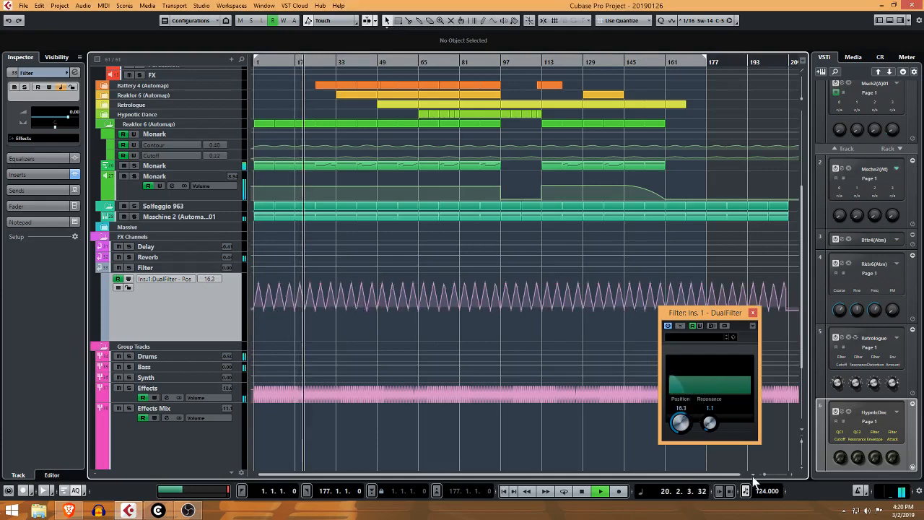
left_click(791, 475)
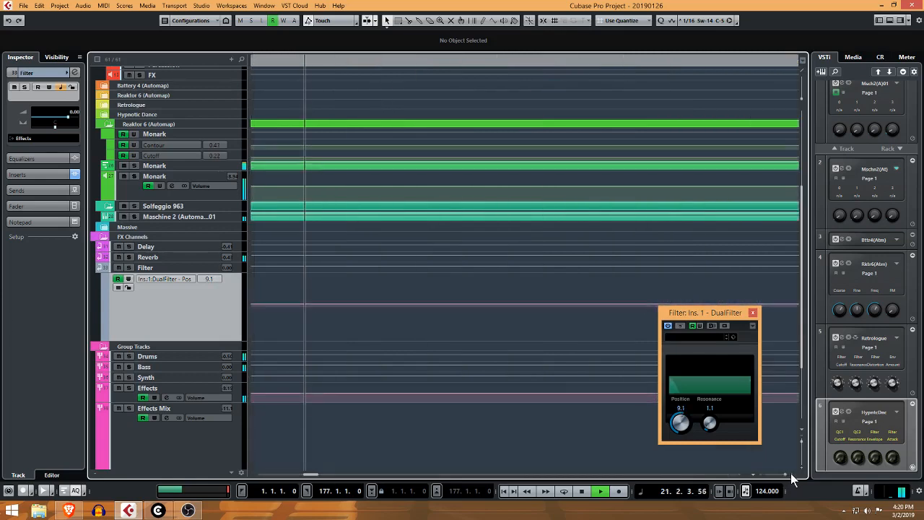
left_click_drag(784, 474, 777, 476)
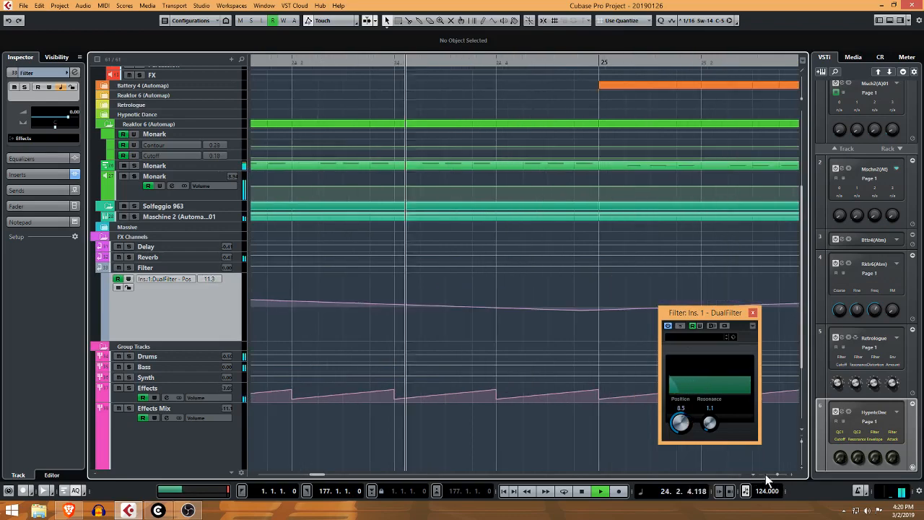
left_click_drag(777, 475, 770, 475)
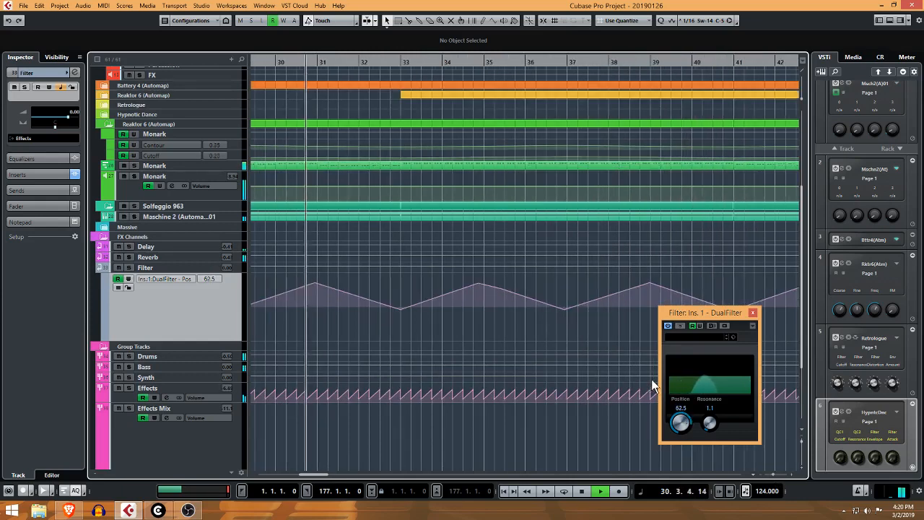
left_click(582, 491)
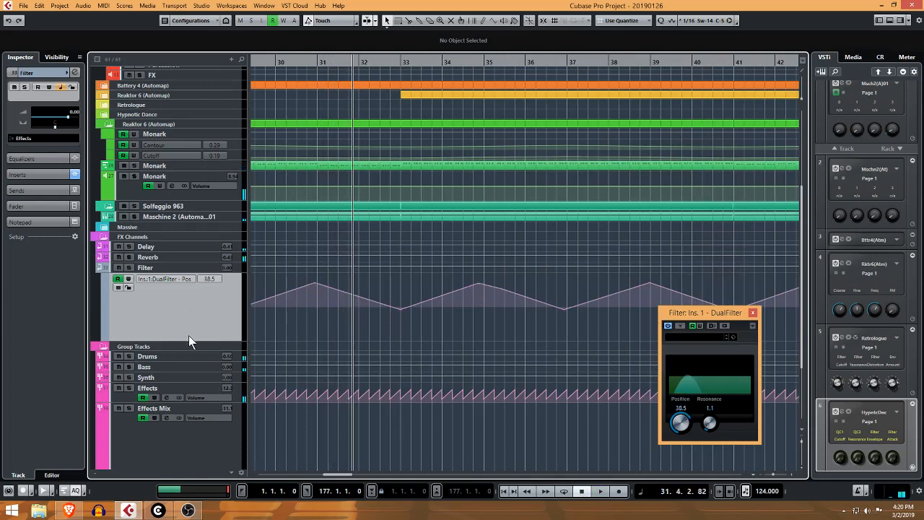
Reduce the height of the Filter track's Position automation lane and close the DualFilter window.
left_click_drag(192, 340, 193, 311)
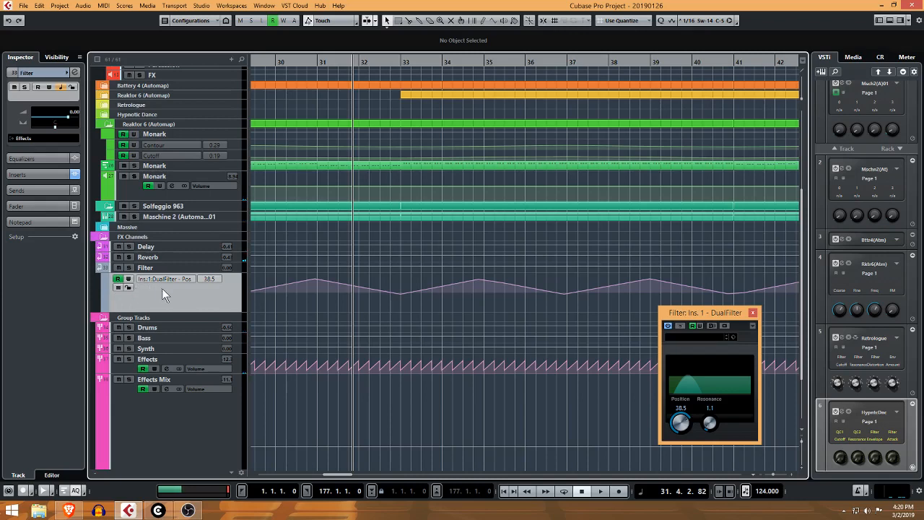
left_click(753, 312)
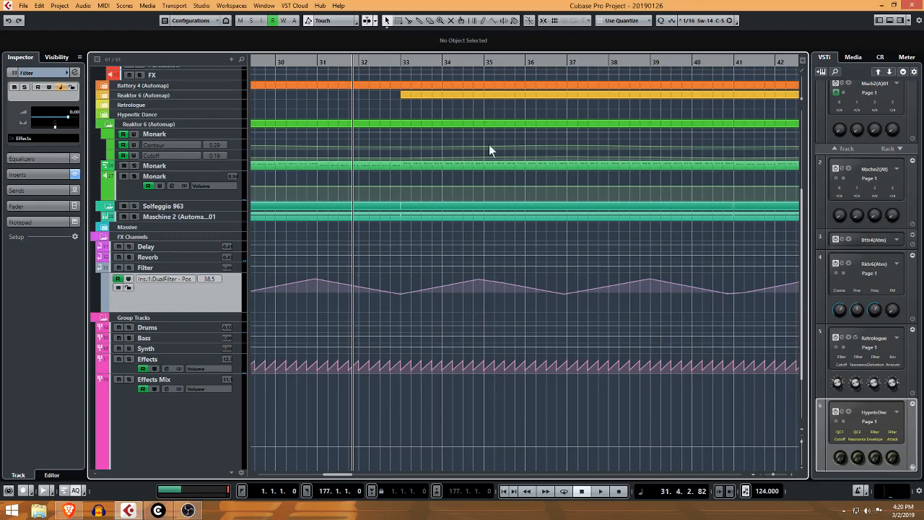
Place the project cursor near bar 177 at the arrangement's end and switch the time display to Seconds.
left_click_drag(352, 64, 365, 29)
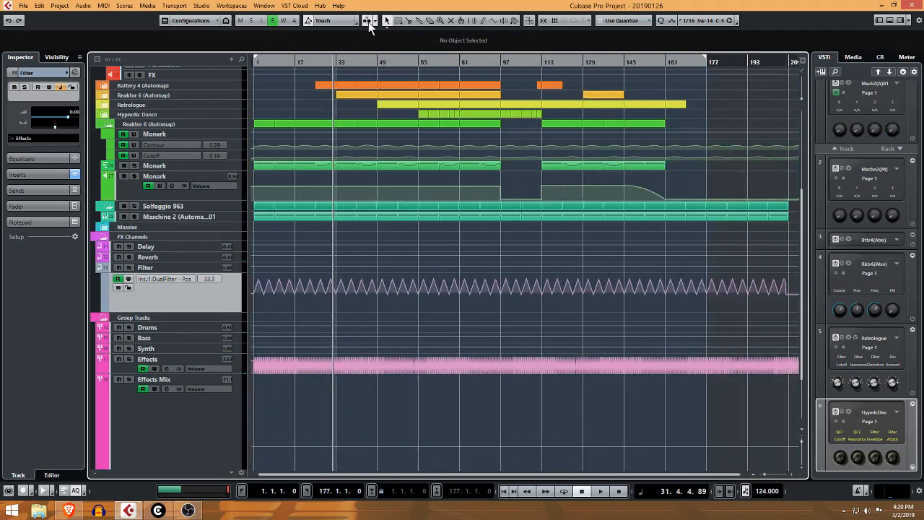
left_click(708, 65)
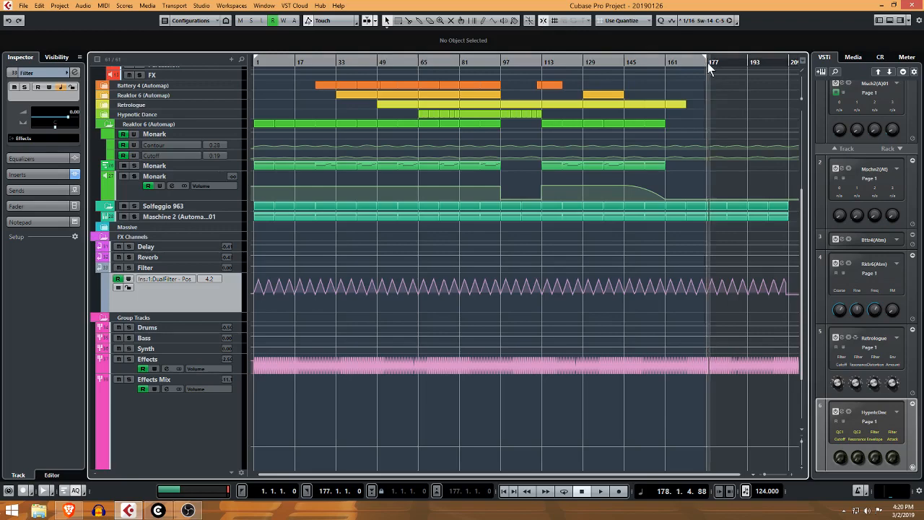
left_click_drag(708, 63, 704, 74)
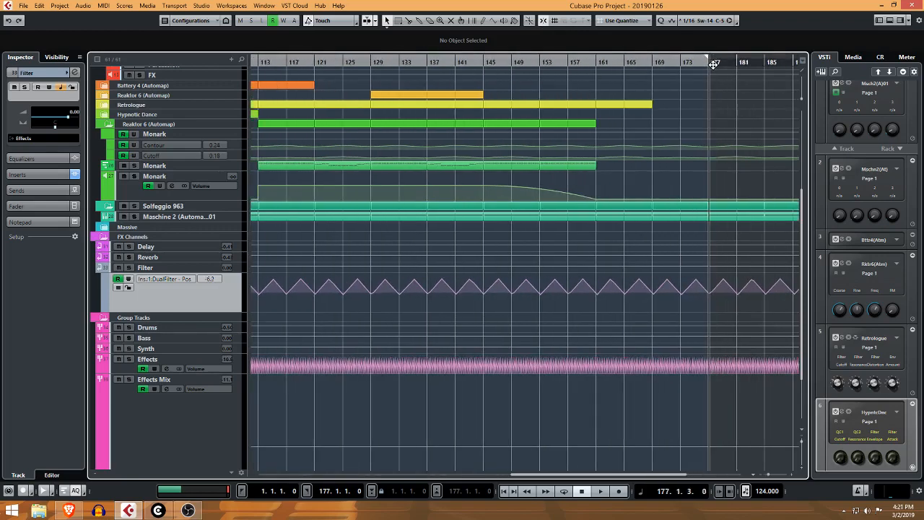
left_click(708, 66)
left_click(709, 66)
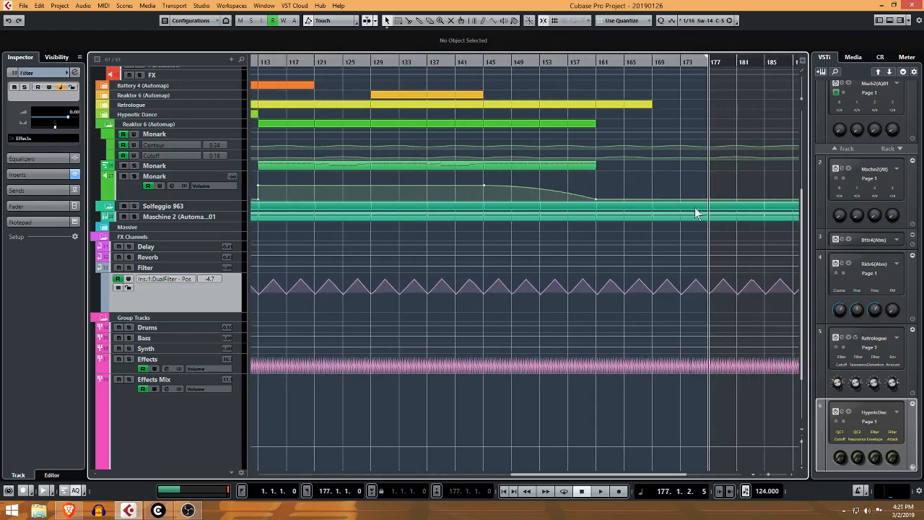
left_click(641, 491)
left_click(663, 458)
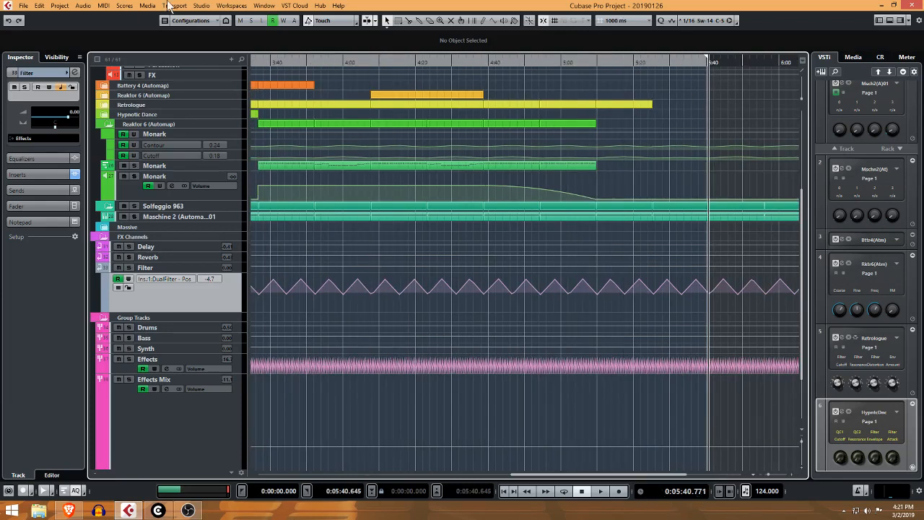
Set the project length in Project Setup to about 5 minutes 40 seconds, matching the arrangement's end.
left_click(24, 6)
mouse_move(39, 6)
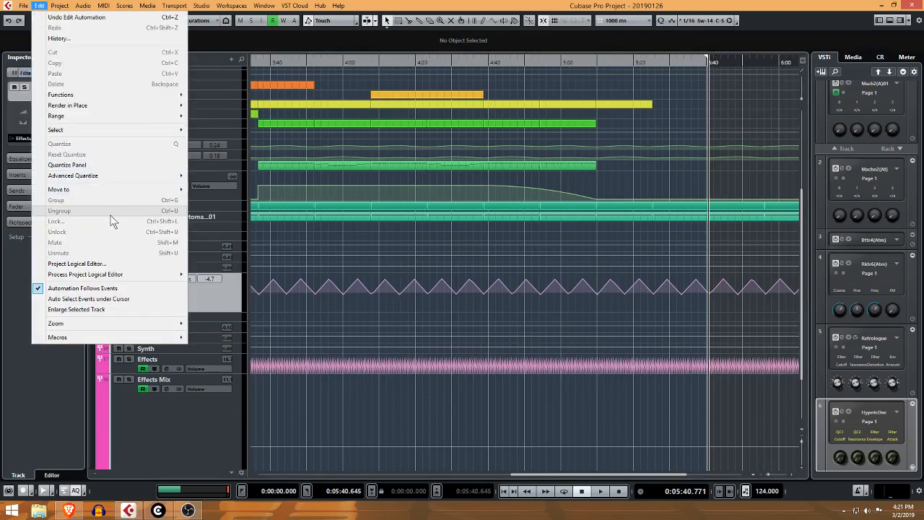
mouse_move(68, 6)
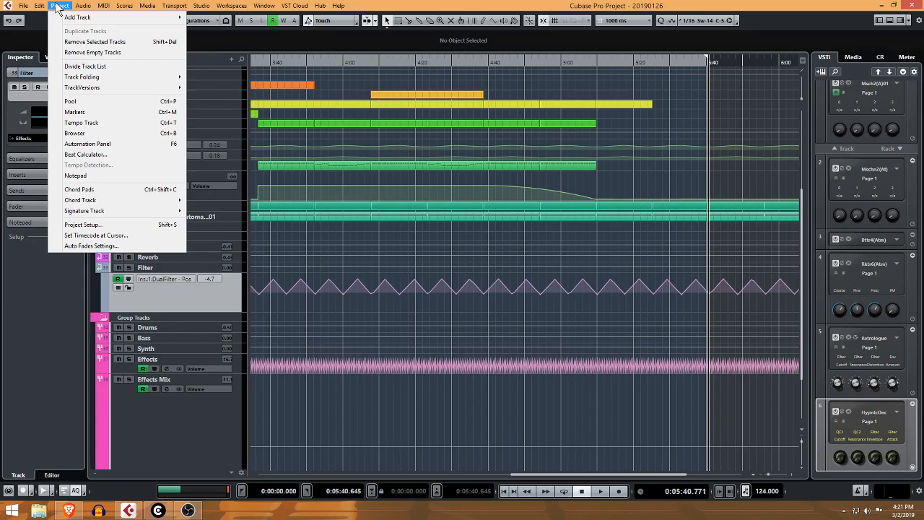
left_click(109, 227)
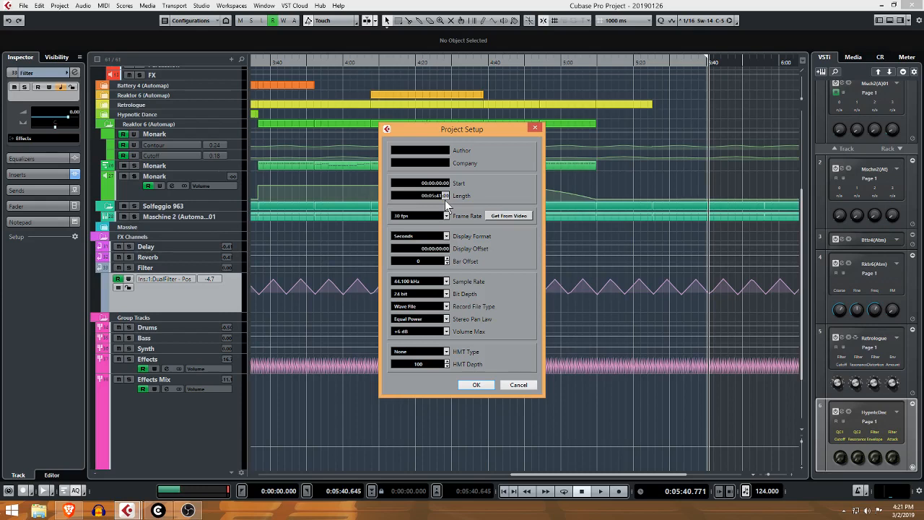
left_click(477, 385)
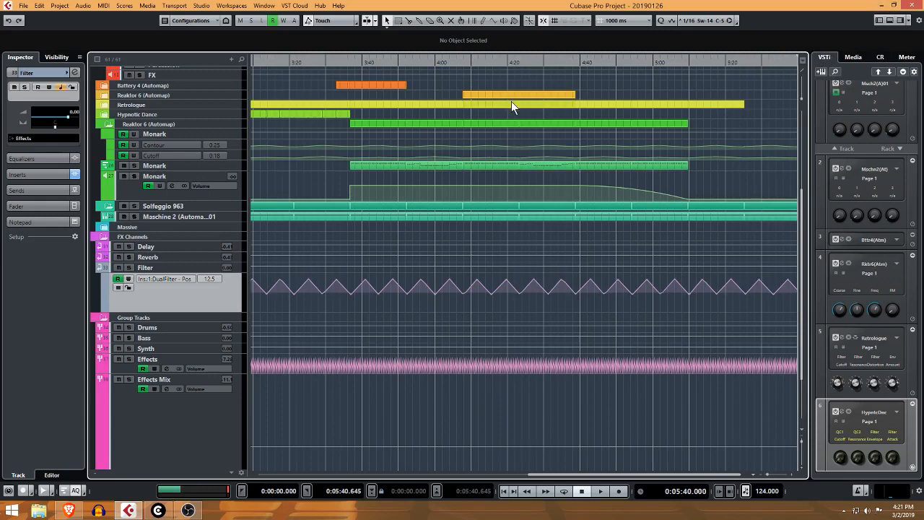
Switch the time display to Bars+Beats and return the cursor to the project start.
left_click(640, 491)
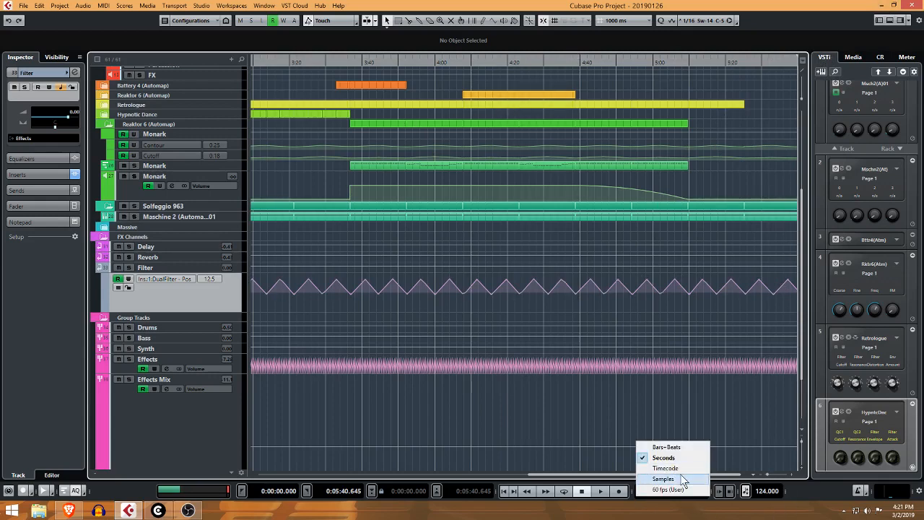
left_click(667, 447)
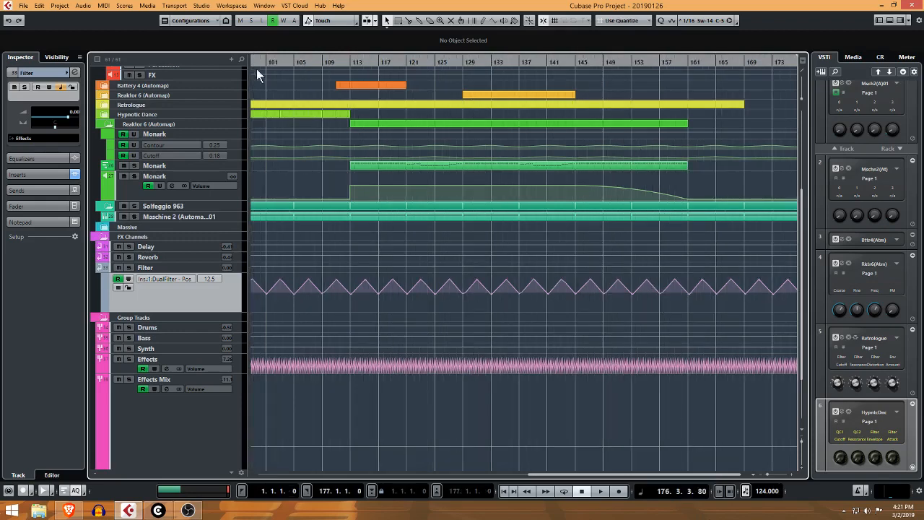
key("Home")
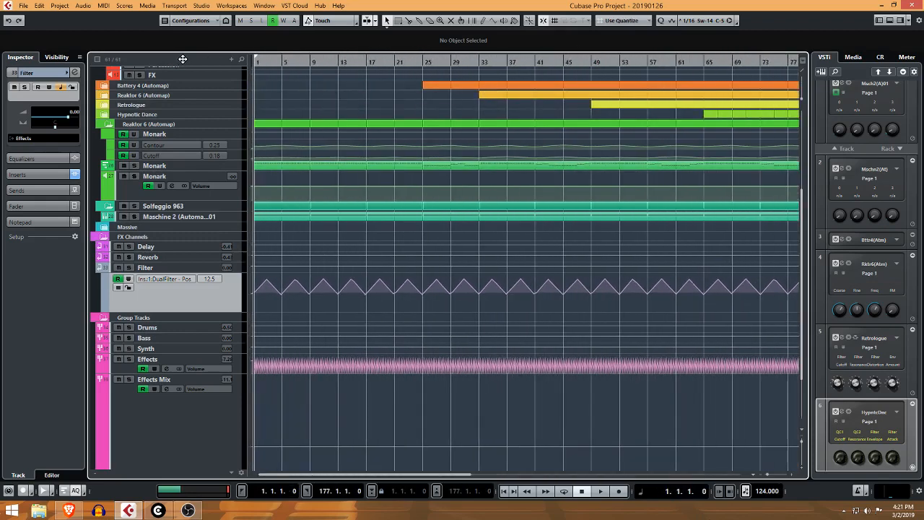
Collapse the green Reaktor 6 (Automap) folder and the Solfeggio 963 folder in the track list.
left_click(106, 125)
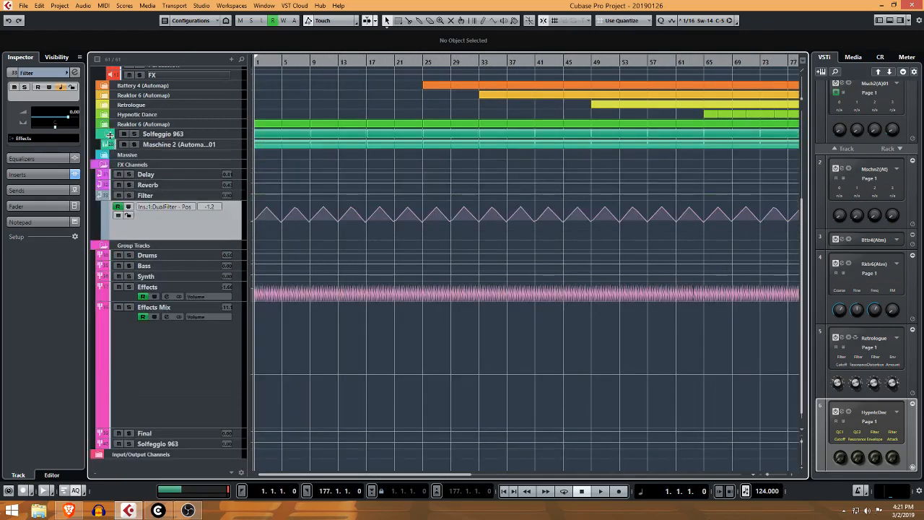
left_click(108, 149)
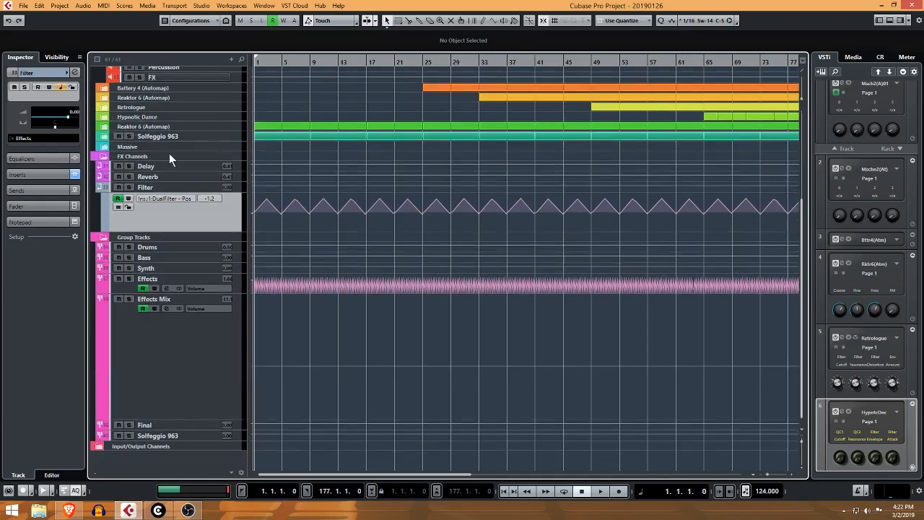
Assign Color 14 to the Filter FX track to match the other FX channels.
left_click(155, 192)
left_click(67, 72)
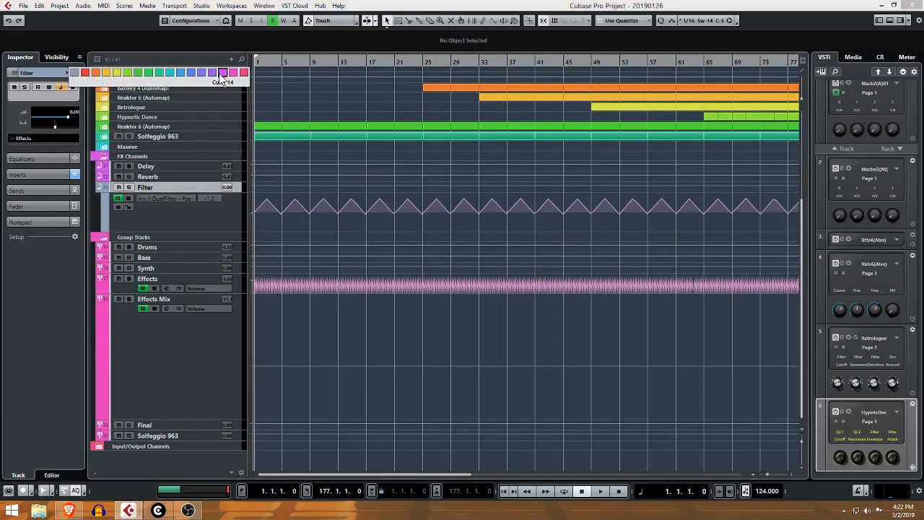
left_click(222, 74)
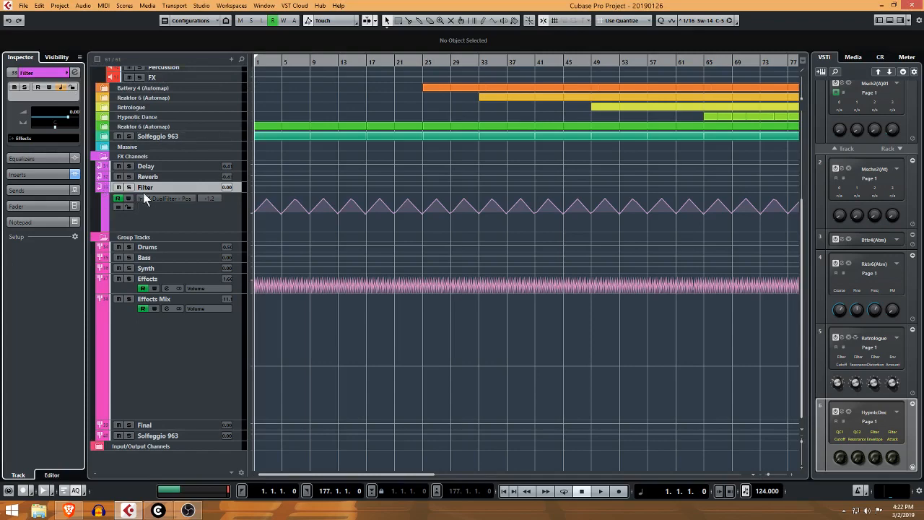
Shrink the Filter track's Position automation lane to a single-row height.
left_click(101, 188)
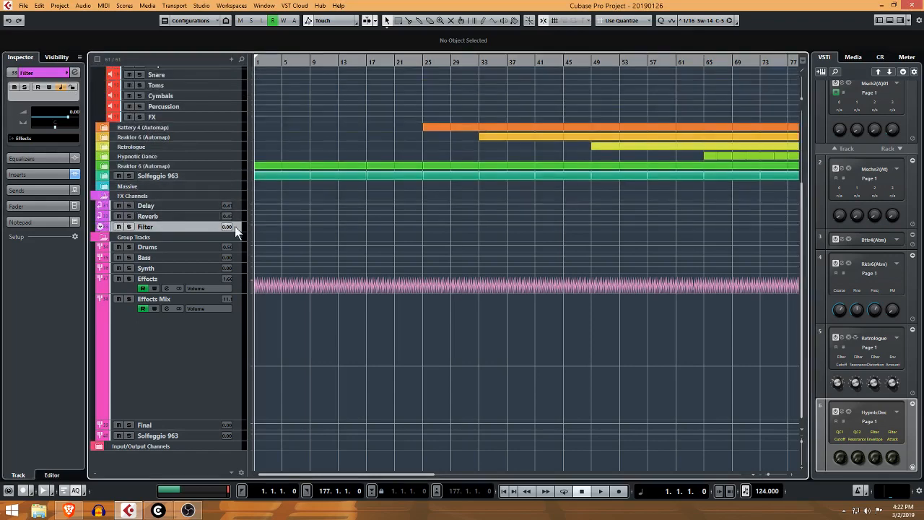
left_click(100, 227)
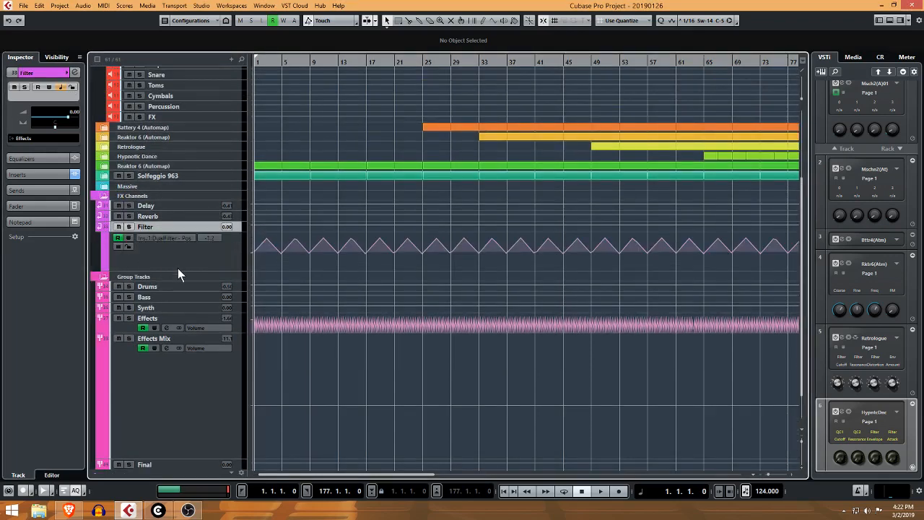
left_click_drag(178, 272, 183, 246)
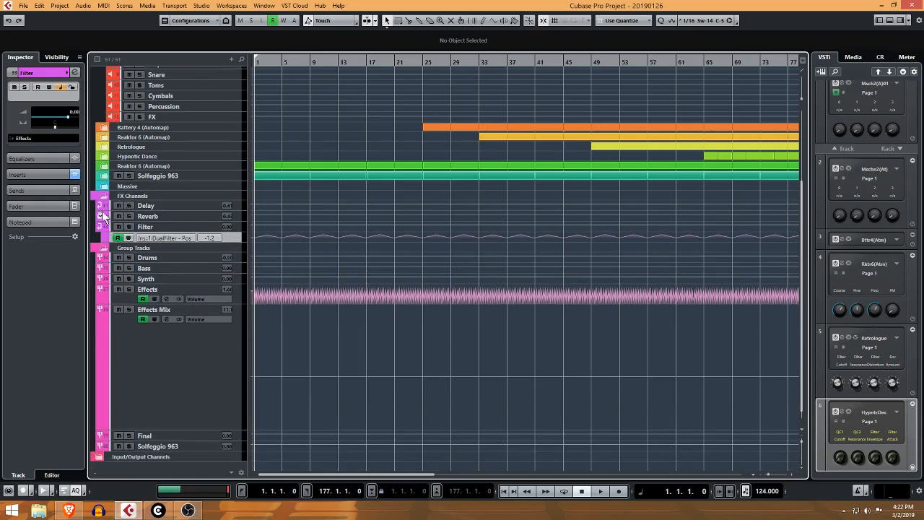
scroll(115, 250, "up", 3)
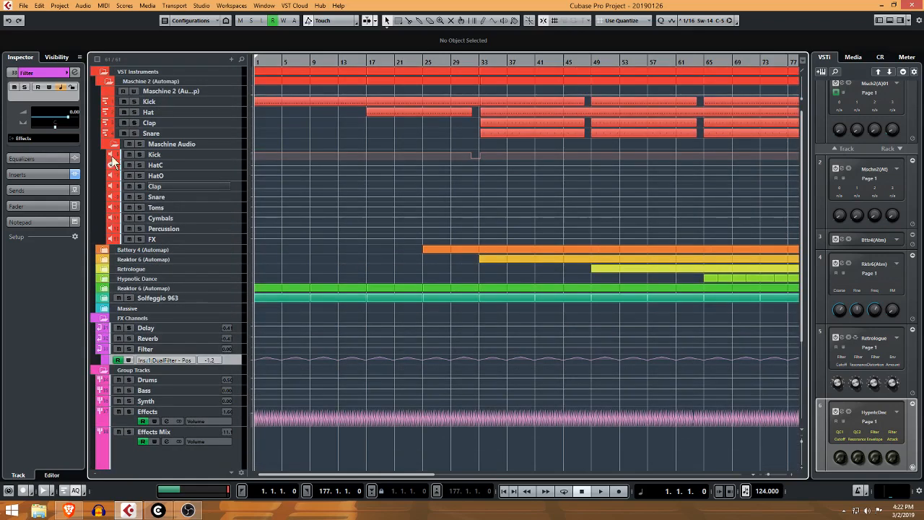